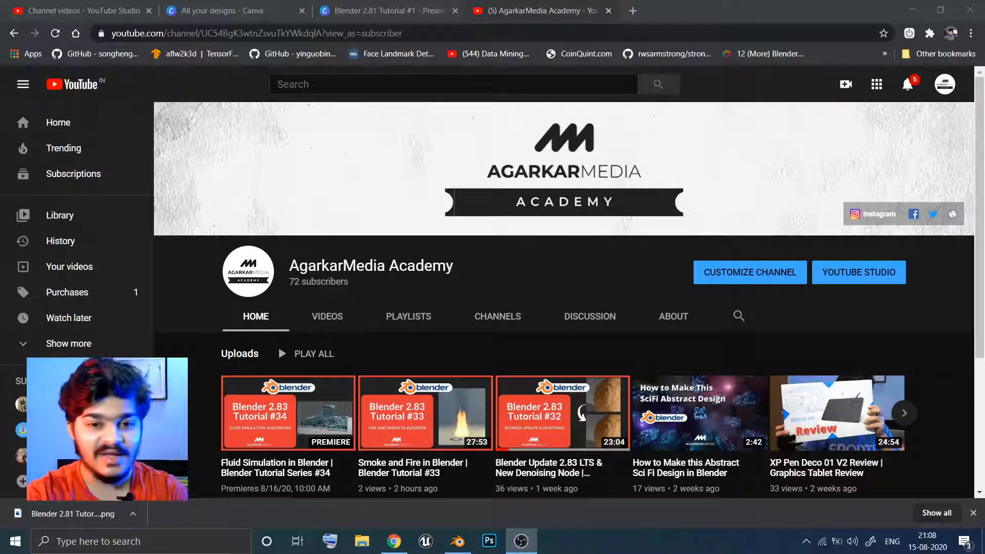
Switch to Blender, dismiss the splash screen and delete the default cube
click(458, 540)
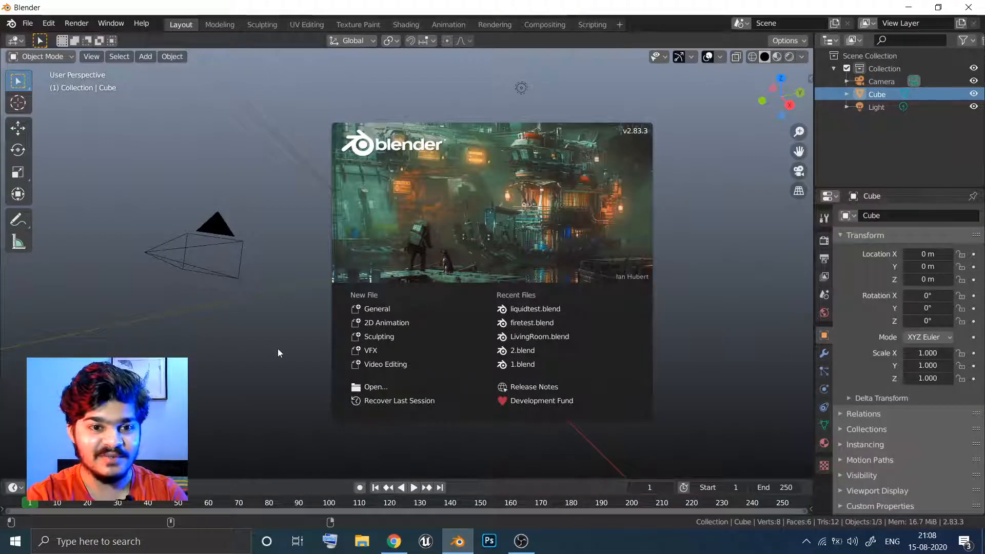
key(XF86MonBrightnessUp)
key(XF86MonBrightnessUp)
key(XF86MonBrightnessUp)
key(XF86MonBrightnessUp)
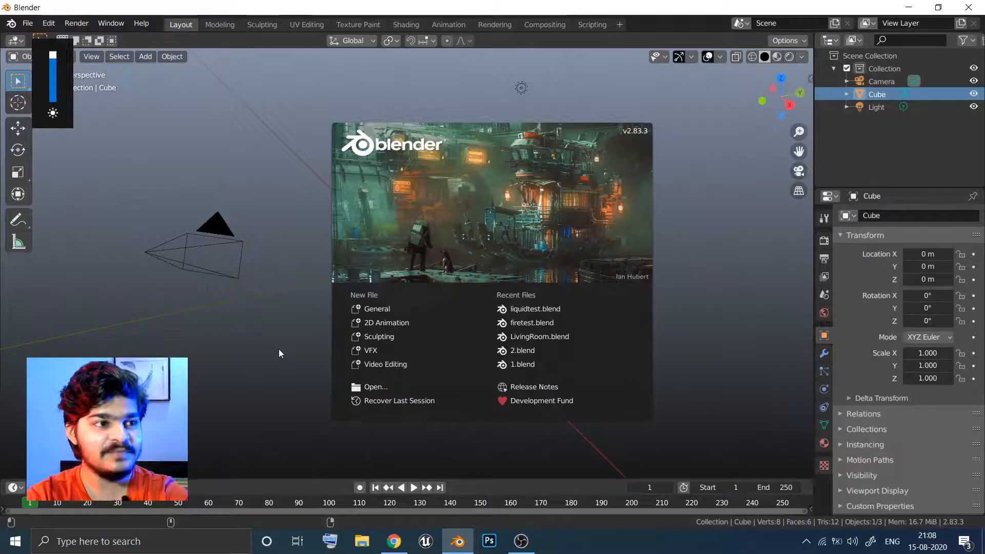
click(279, 347)
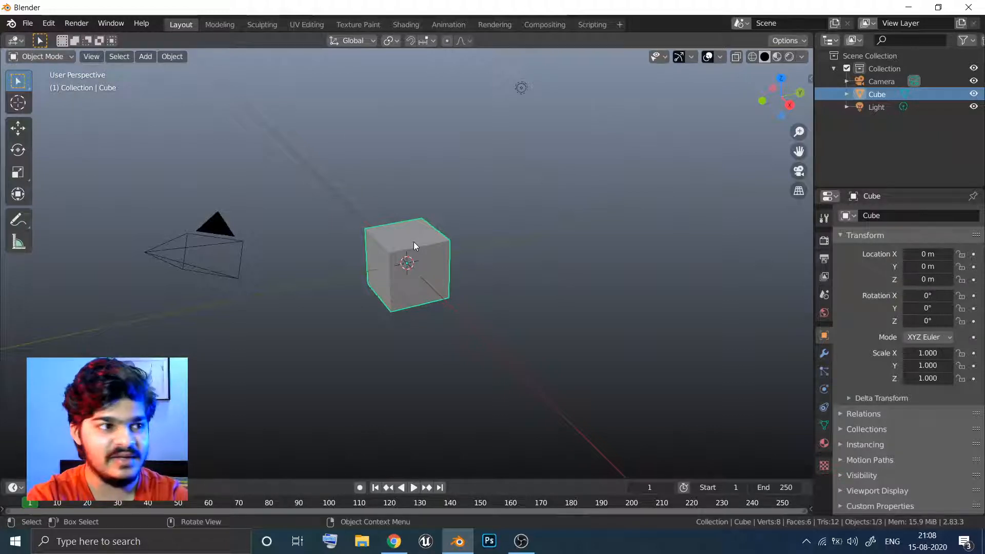
key(Delete)
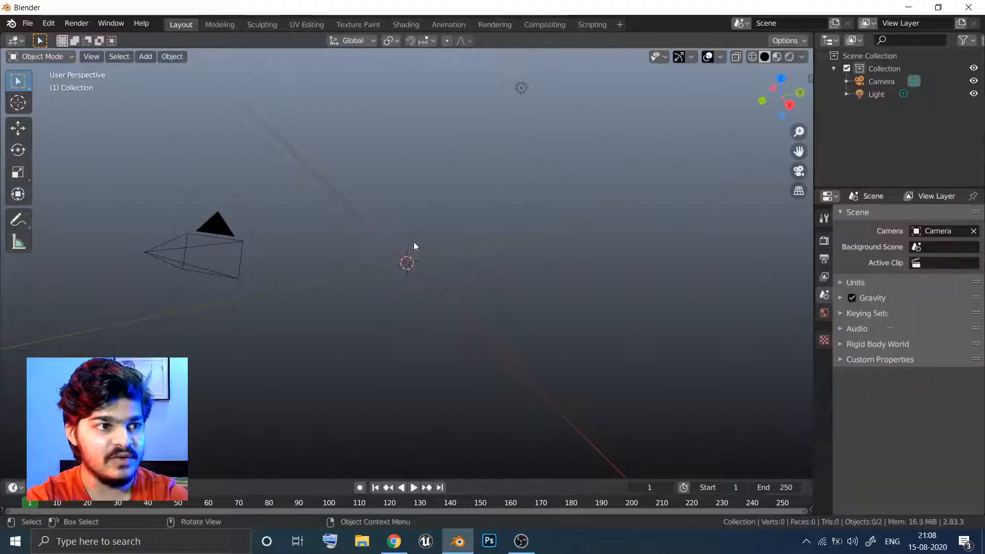
Add a mesh plane at the origin and raise it about 4.08 m along the global Z axis
key(shift)
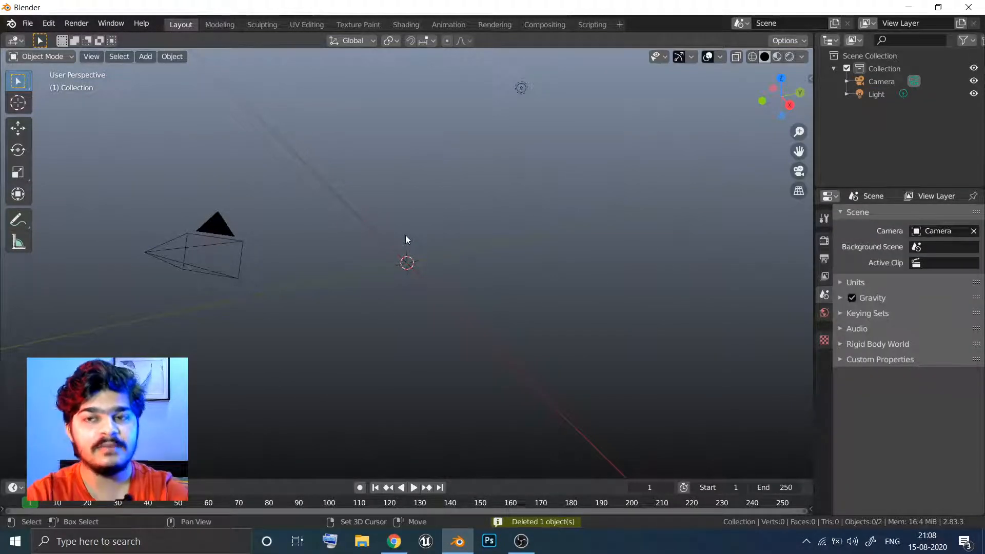
key(shift+a)
mouse_move(405, 236)
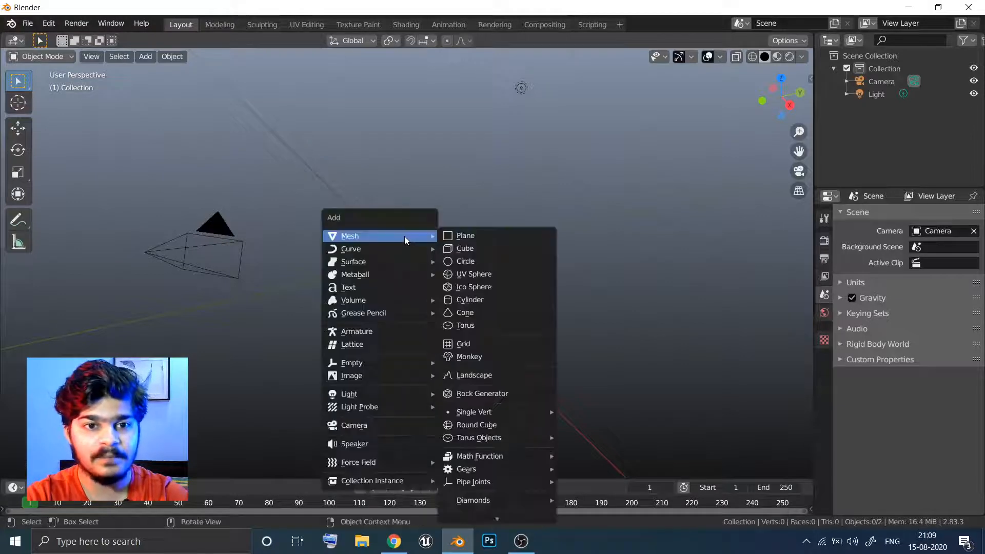
click(466, 236)
key(g)
key(z)
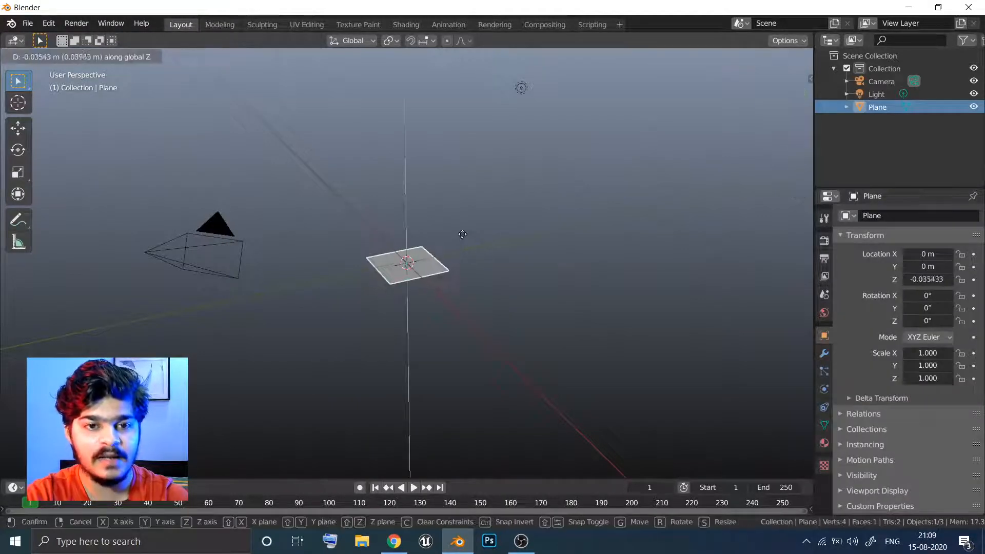
click(471, 108)
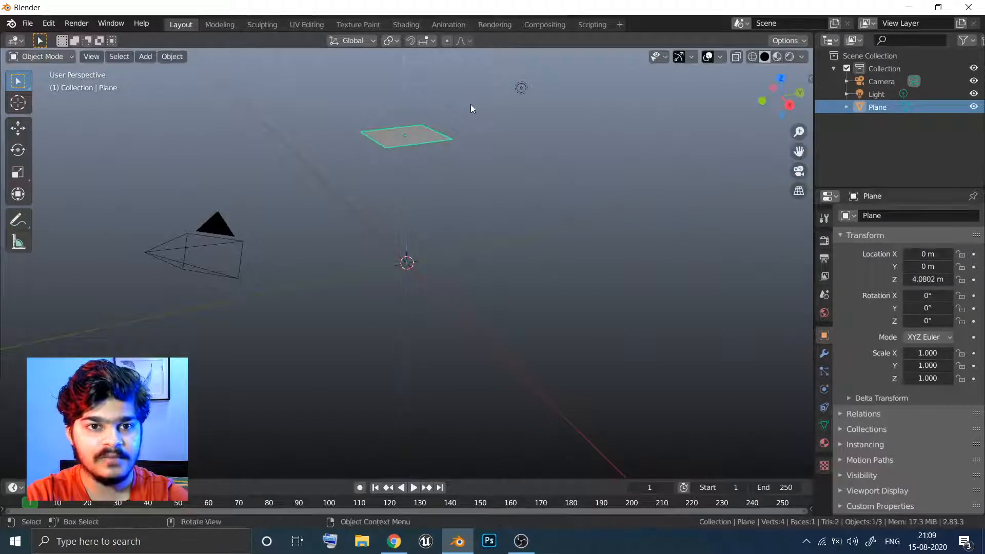
middle_drag(485, 91, 438, 153)
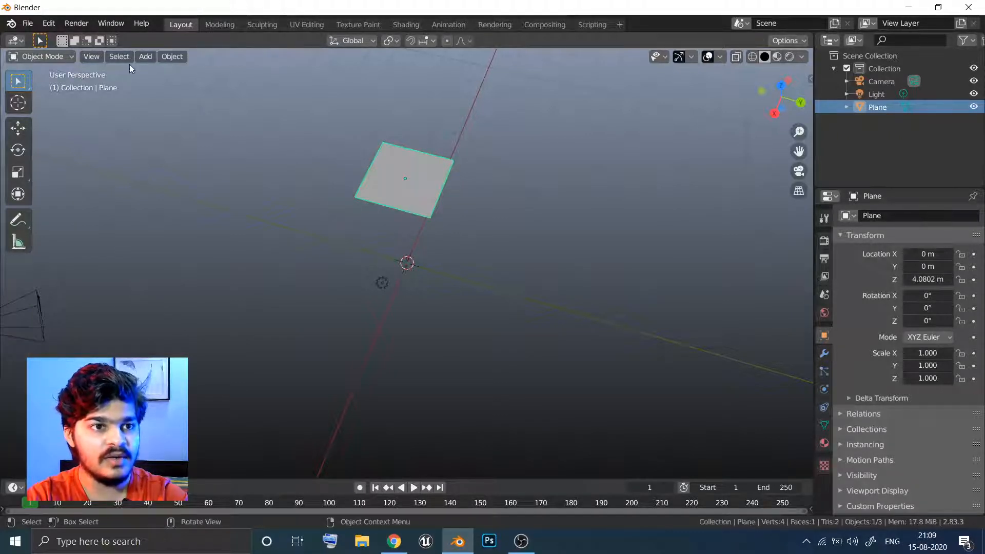
click(50, 56)
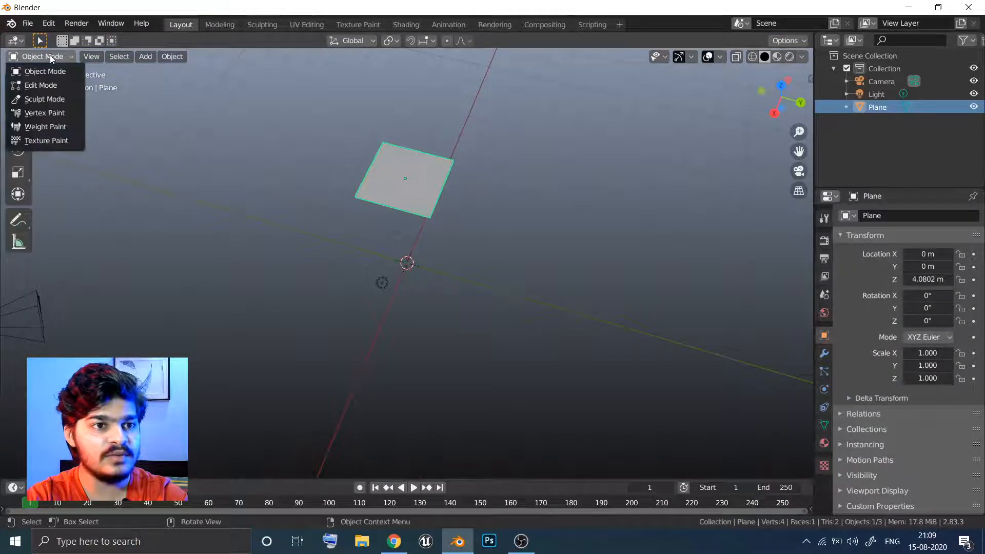
click(38, 84)
right_click(42, 82)
key(Escape)
click(45, 56)
click(41, 69)
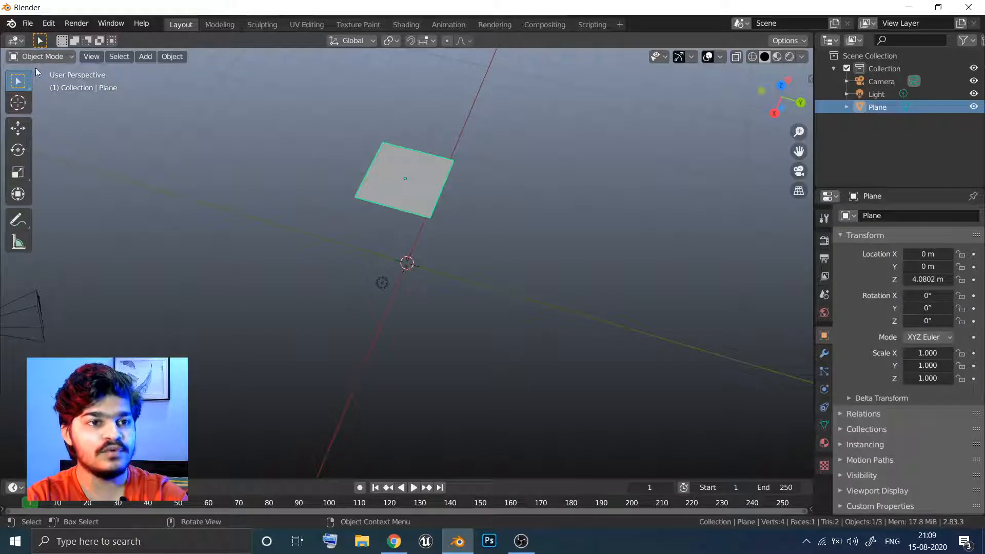
key(Tab)
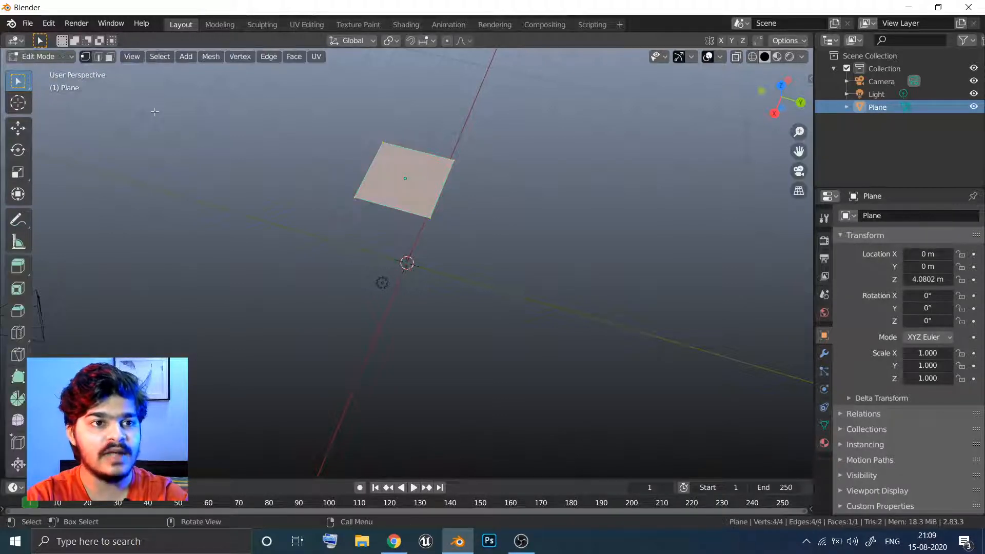
key(Tab)
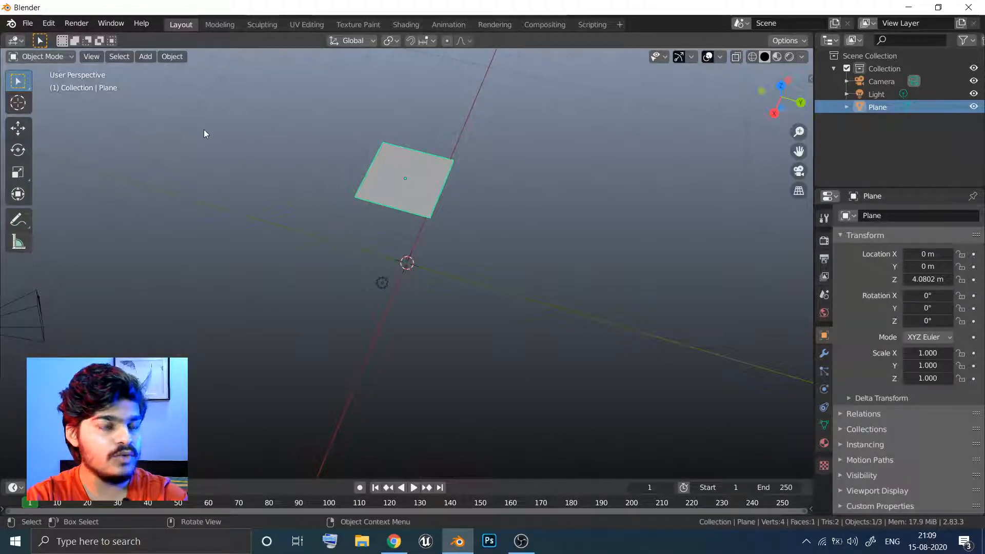
Subdivide the plane with 20 cuts in Edit Mode and return to Object Mode
key(Tab)
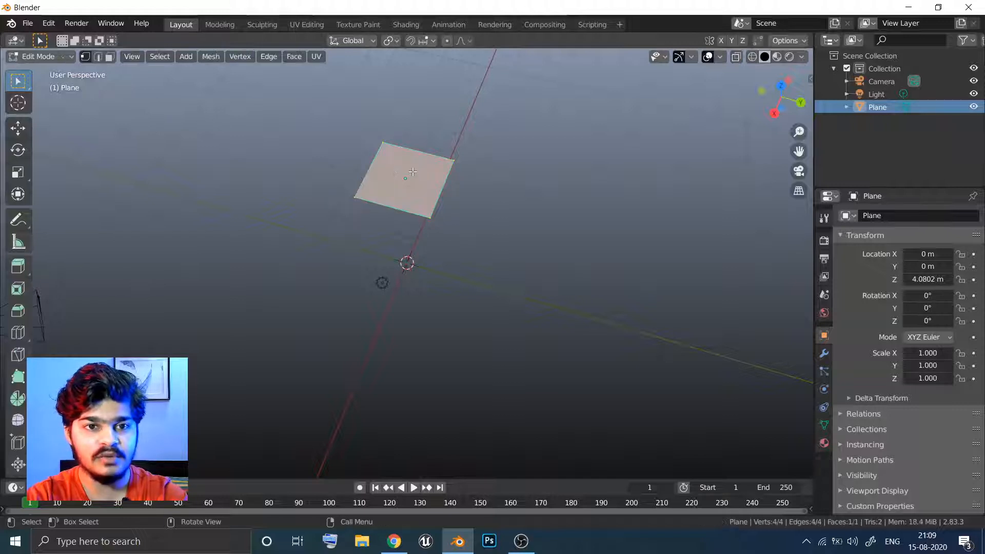
right_click(395, 164)
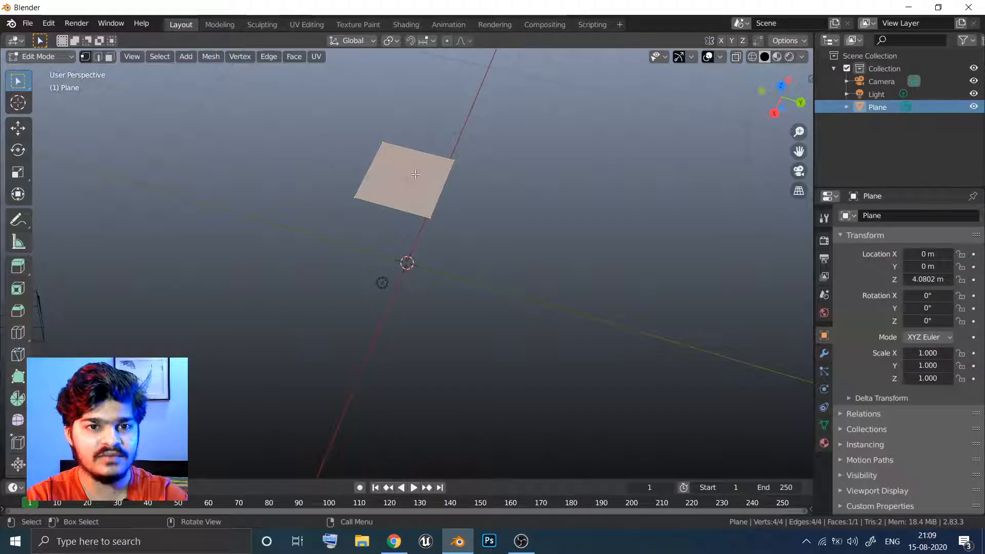
right_click(413, 175)
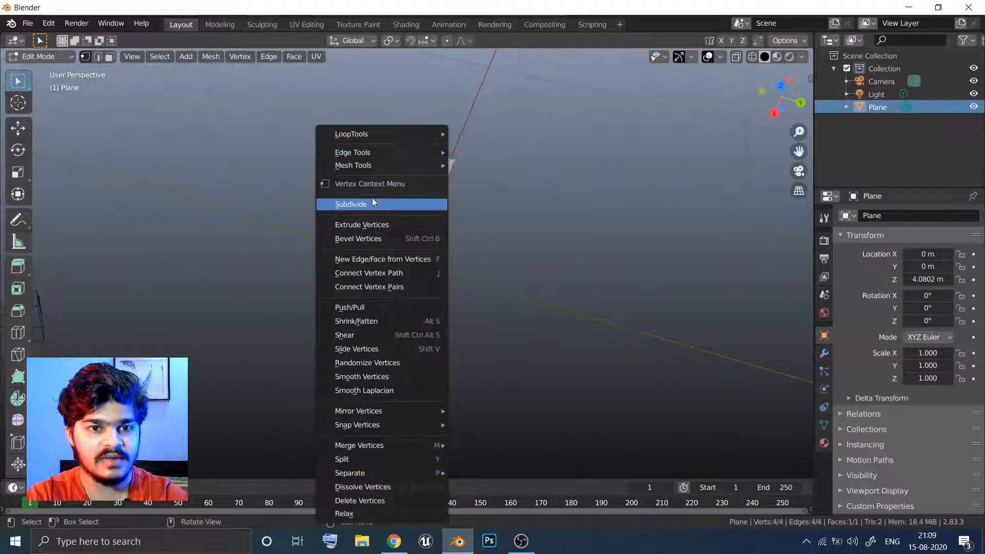
click(372, 204)
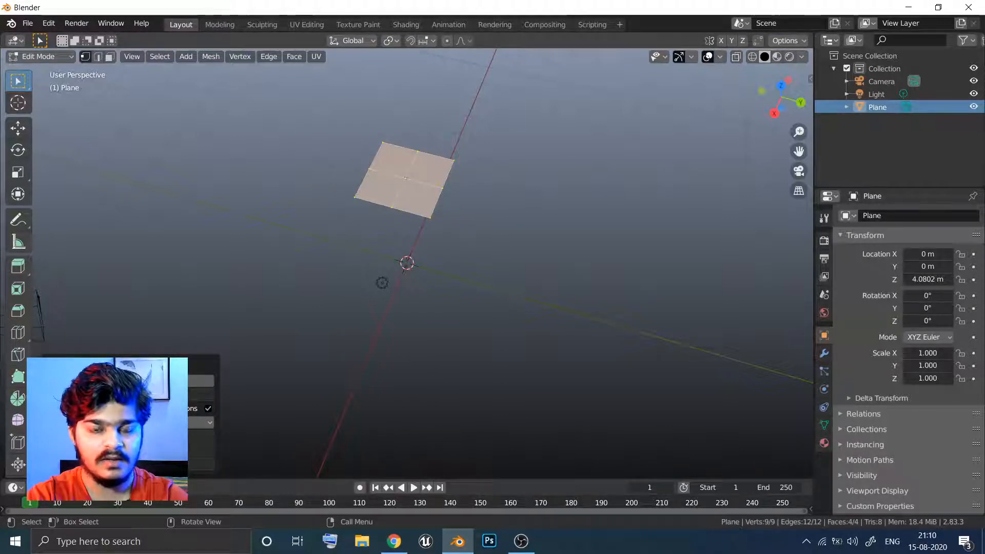
text(20)
key(Return)
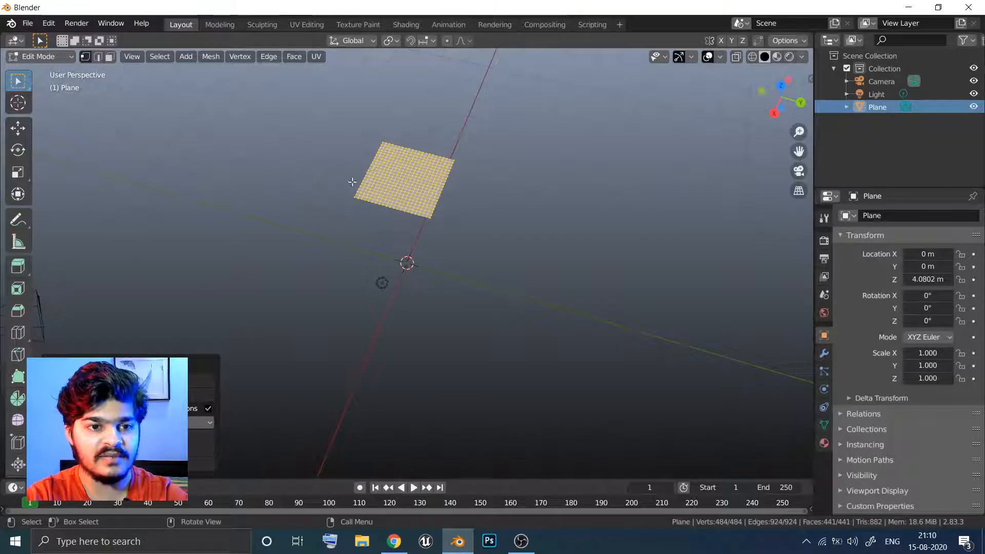
shift+middle_drag(366, 175, 355, 269)
scroll(422, 149, up, 3)
middle_drag(372, 226, 337, 331)
key(Tab)
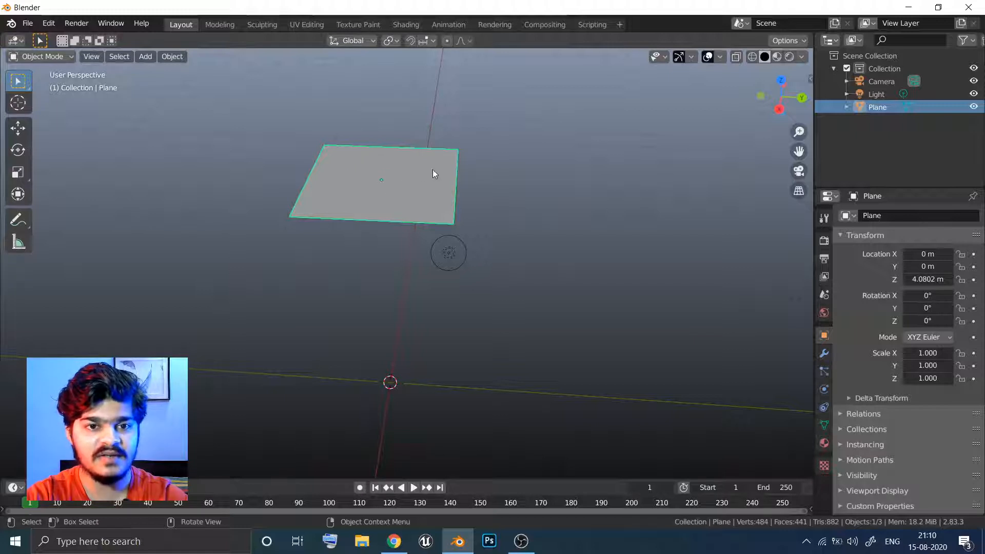
Enable Cloth physics on the subdivided plane
middle_drag(492, 179, 501, 202)
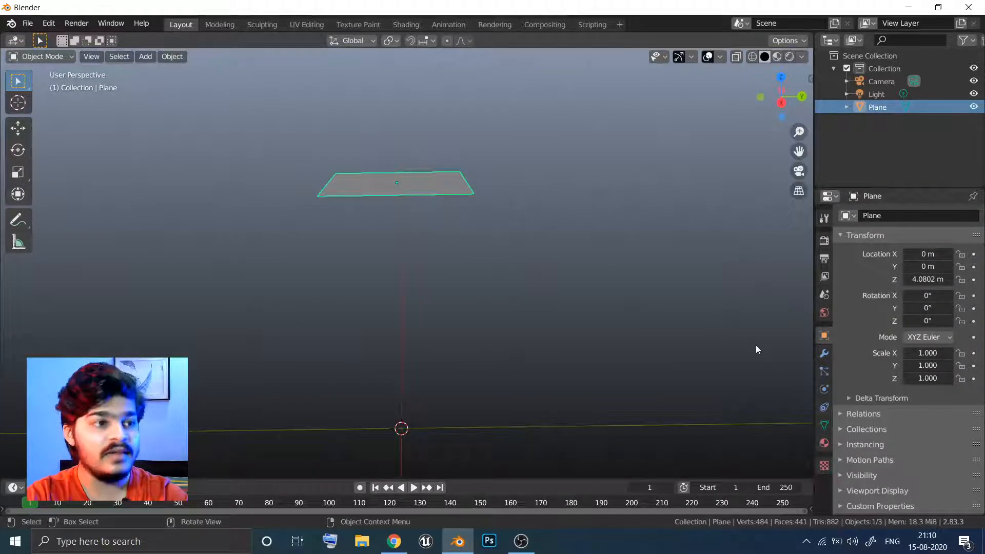
click(825, 390)
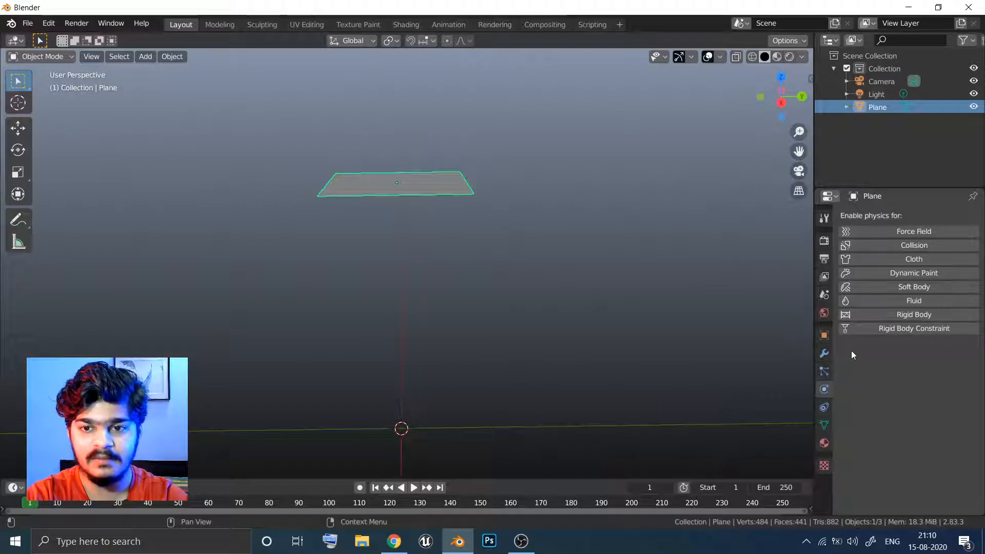
click(910, 261)
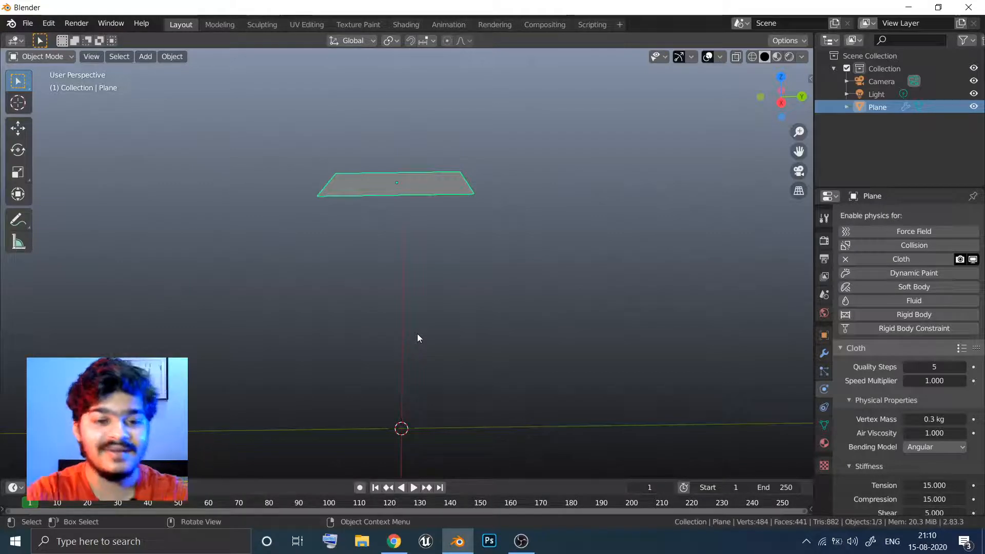
Play the cloth animation to preview the plane's motion, stop it and go back to frame 1
click(413, 488)
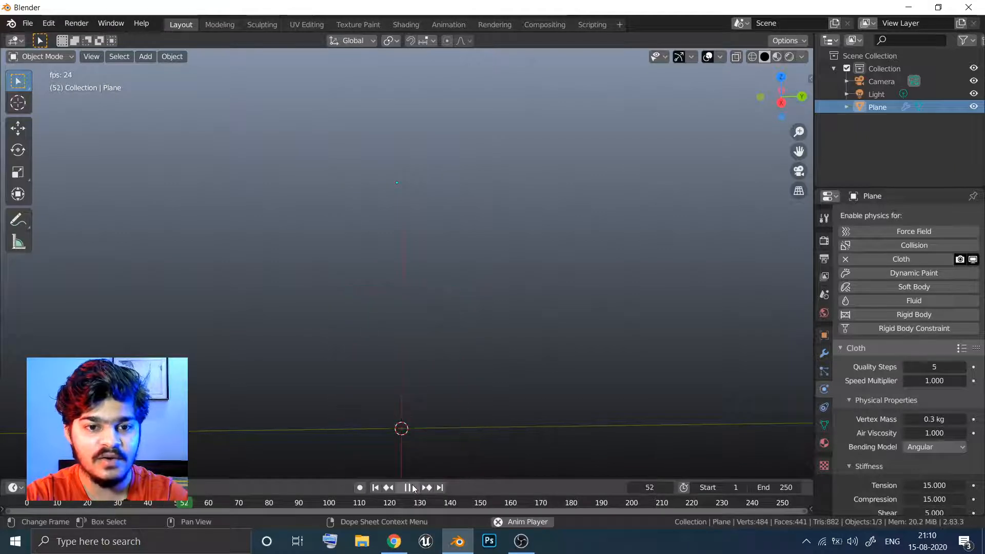
click(413, 488)
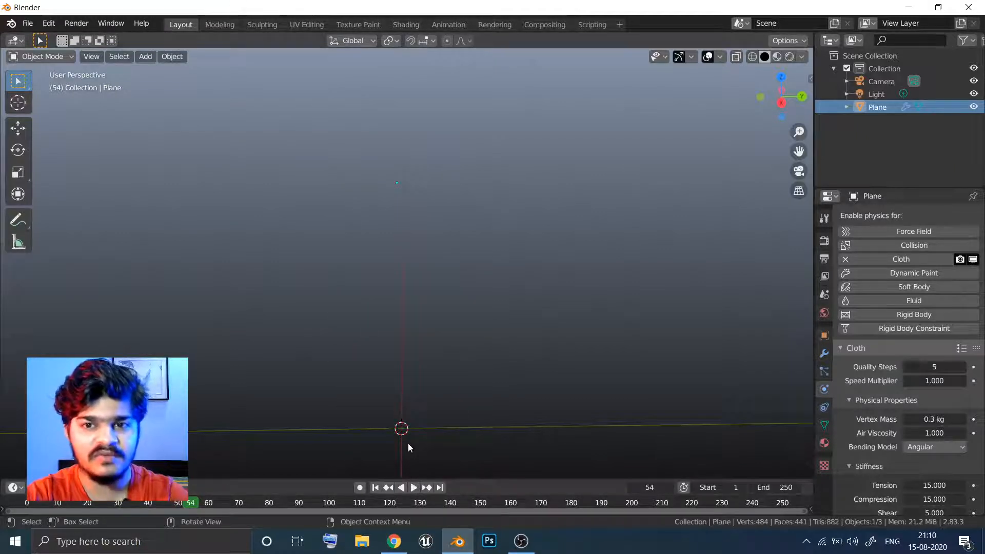
click(375, 488)
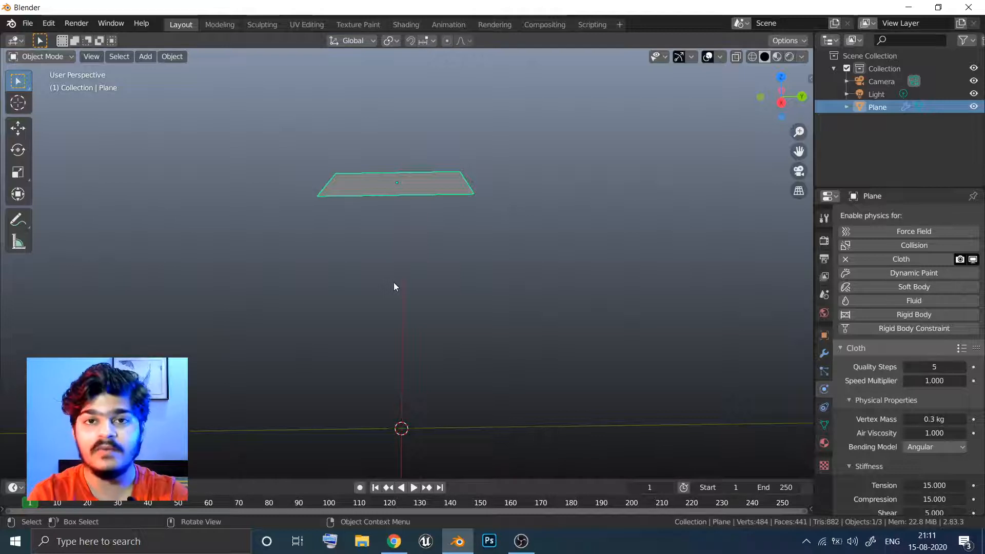
Add a UV sphere with a 1 m radius at the origin, below the cloth plane
key(shift+a)
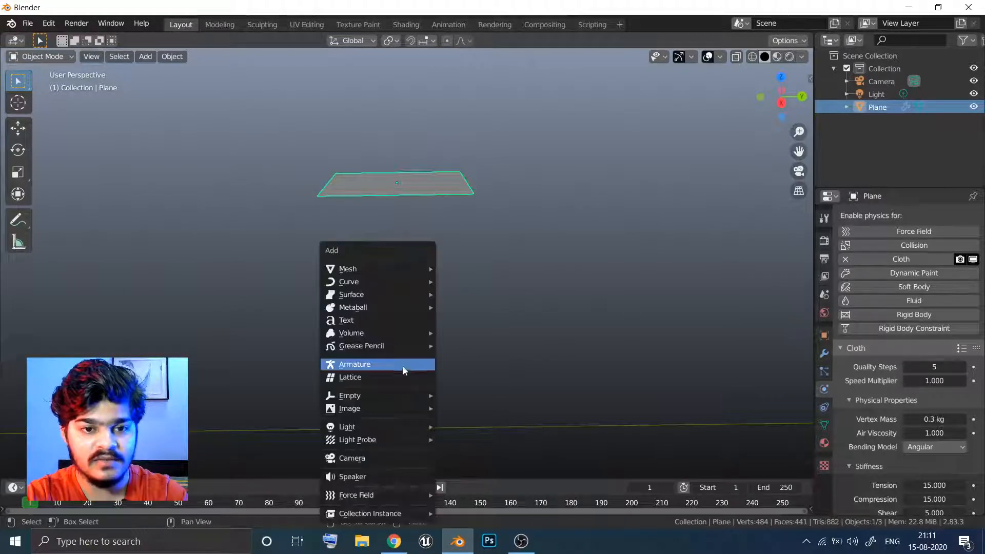
mouse_move(406, 268)
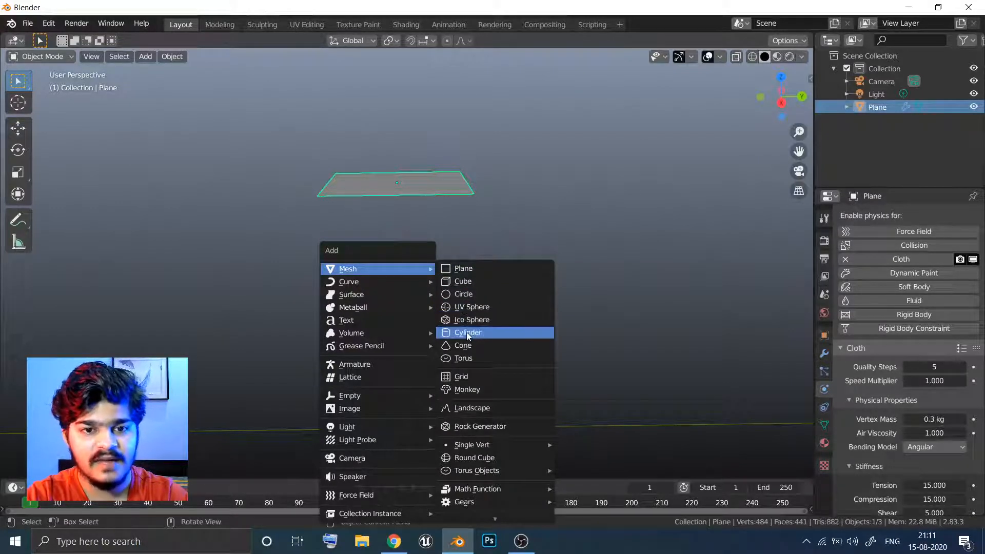
click(476, 306)
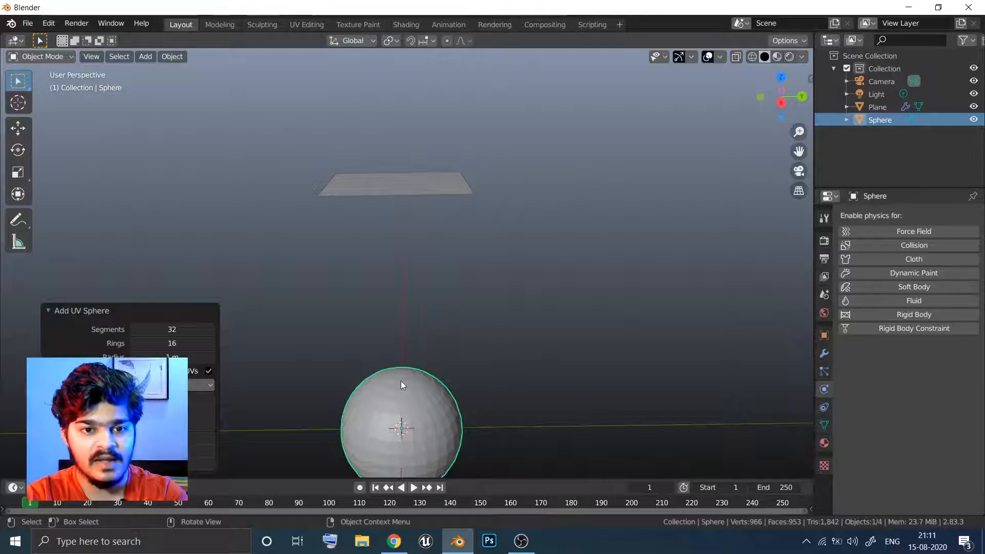
Create a new material on the sphere and give it a light violet-blue base color with saturation about 0.38
click(825, 442)
click(887, 271)
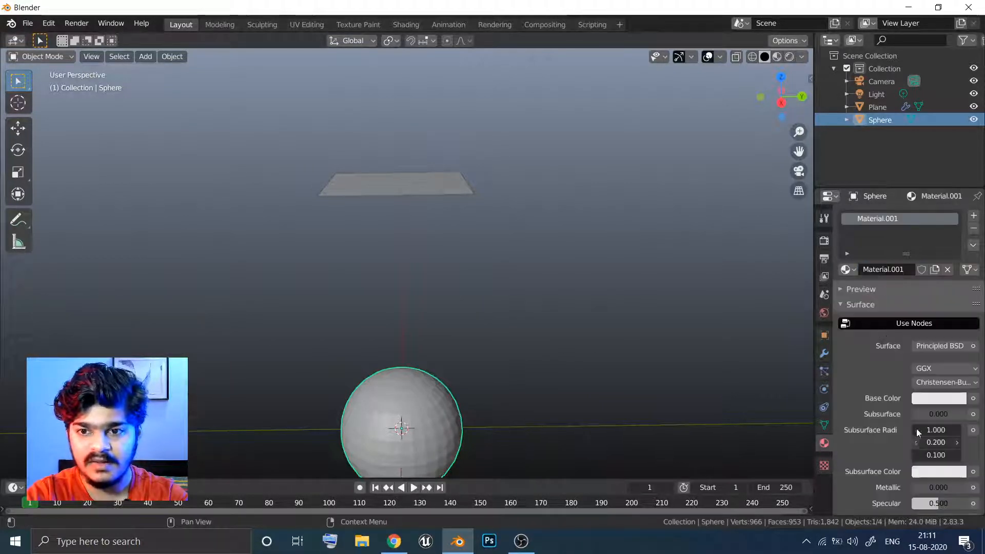
scroll(895, 235, down, 5)
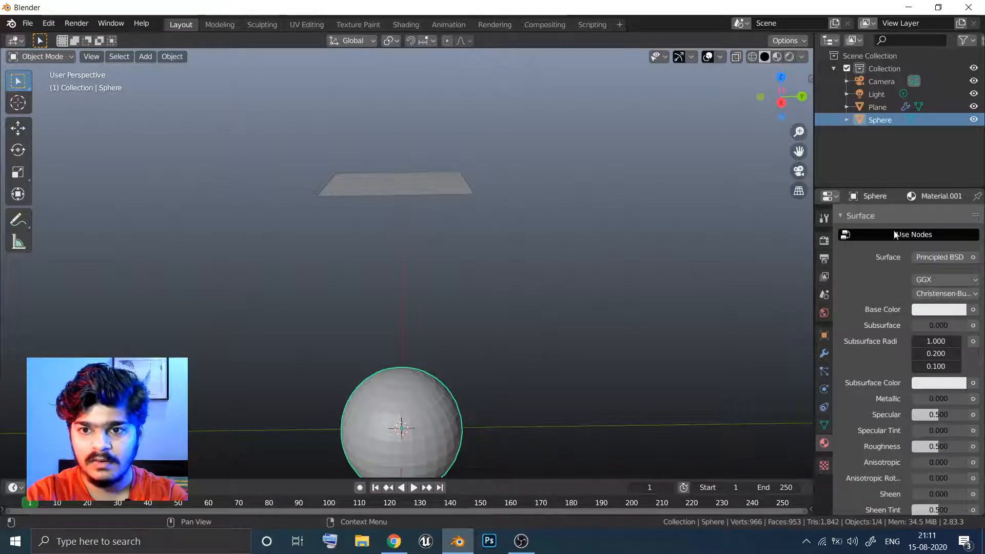
click(931, 309)
click(916, 167)
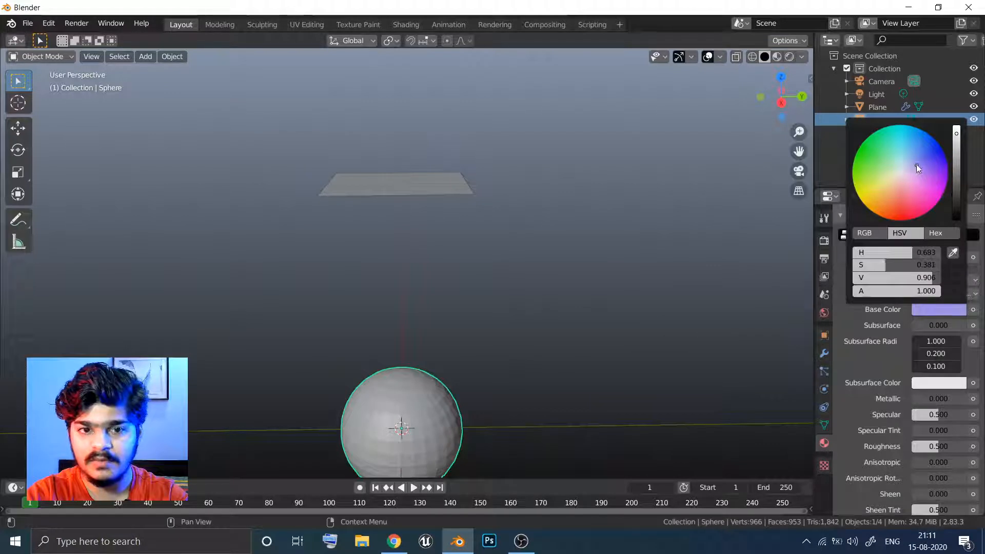
right_click(853, 340)
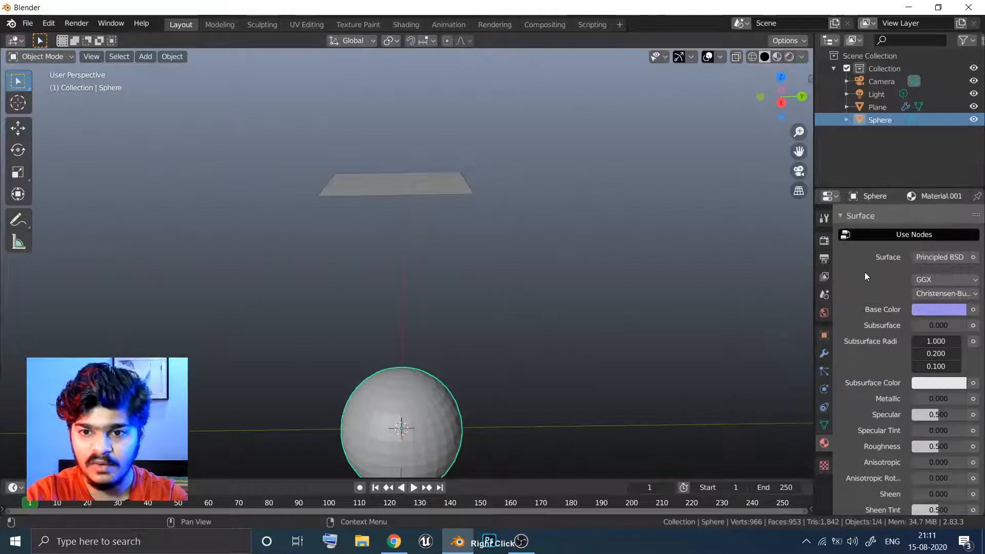
Set the sphere material's Viewport Display color to a medium blue, about hue 0.641 and saturation 0.517
middle_drag(864, 272, 856, 150)
middle_drag(854, 319, 855, 198)
scroll(855, 318, down, 7)
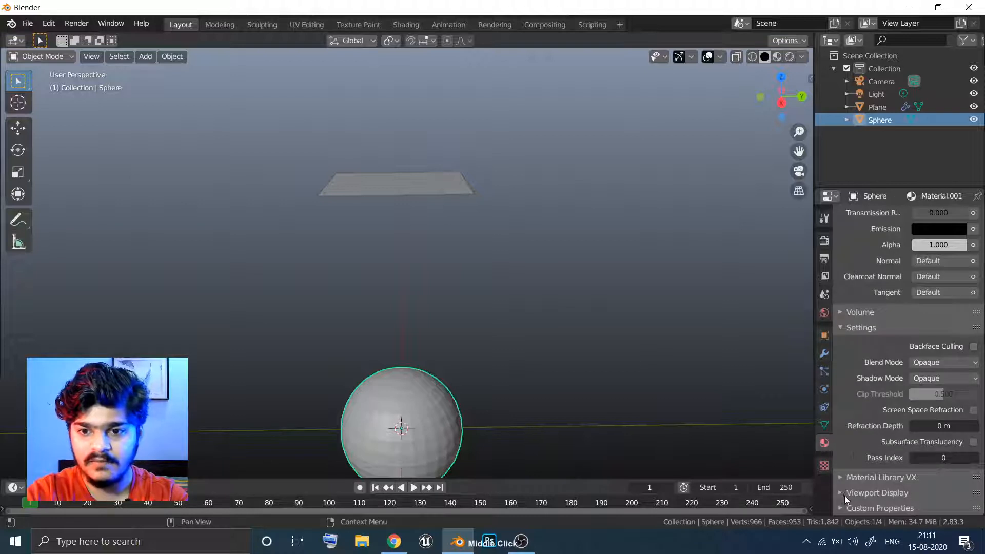
click(851, 491)
scroll(873, 436, down, 2)
click(916, 462)
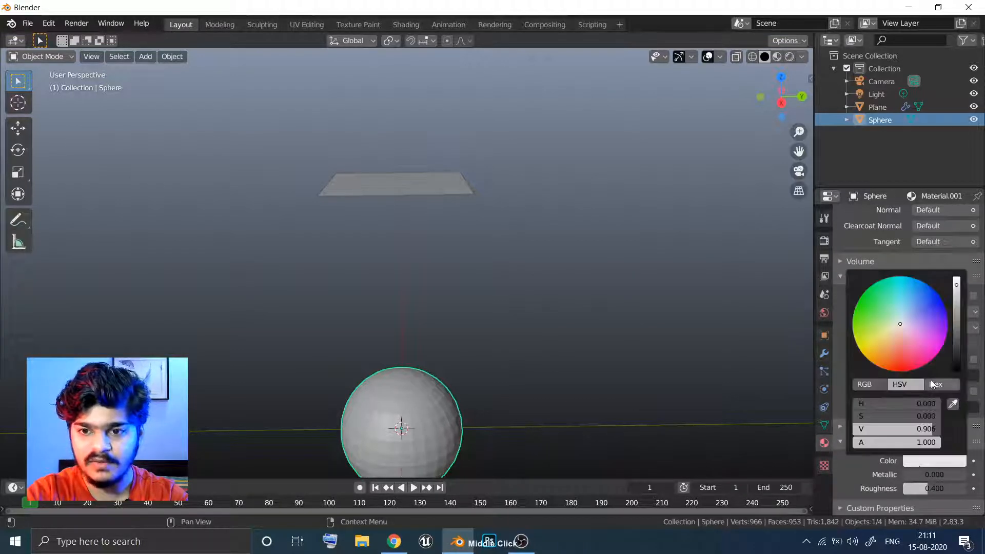
drag(911, 324, 921, 311)
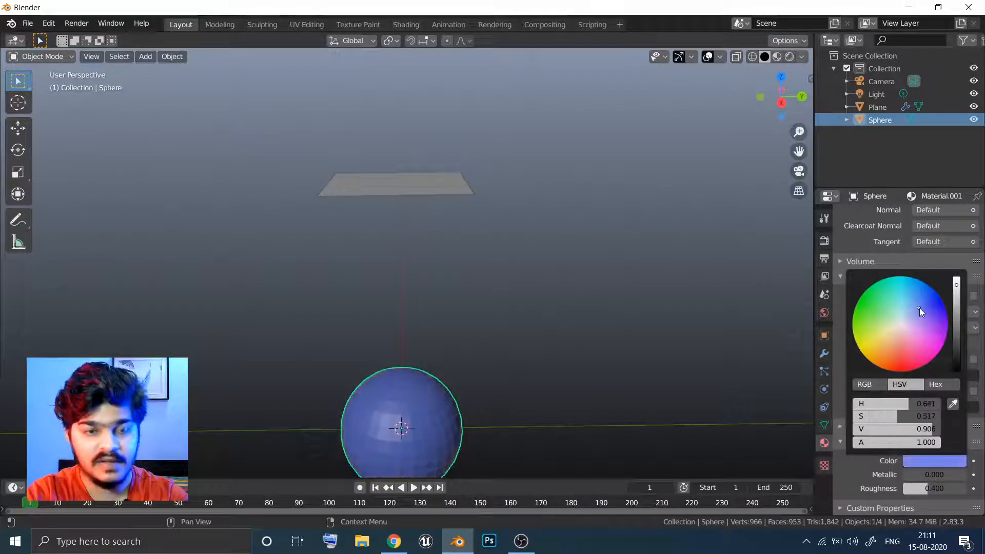
Apply smooth shading to the UV sphere
right_click(418, 408)
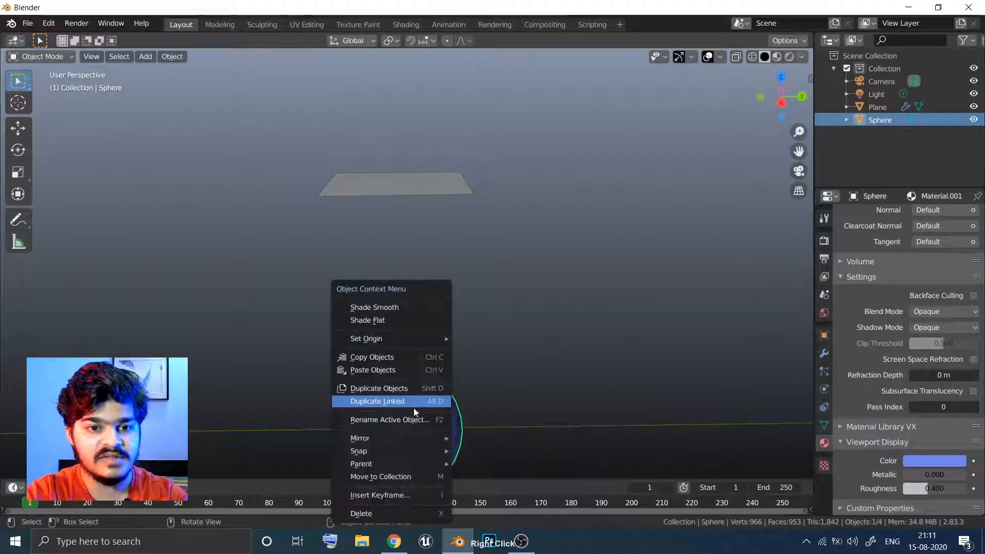
click(401, 310)
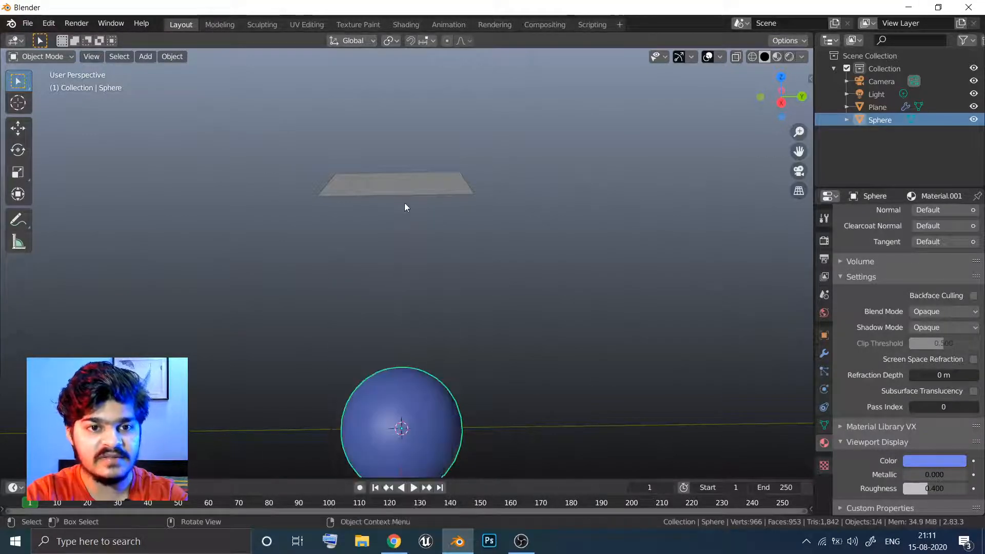
Select the cloth plane, play the simulation to watch how it meets the sphere, stop it and go back to frame 1
click(409, 189)
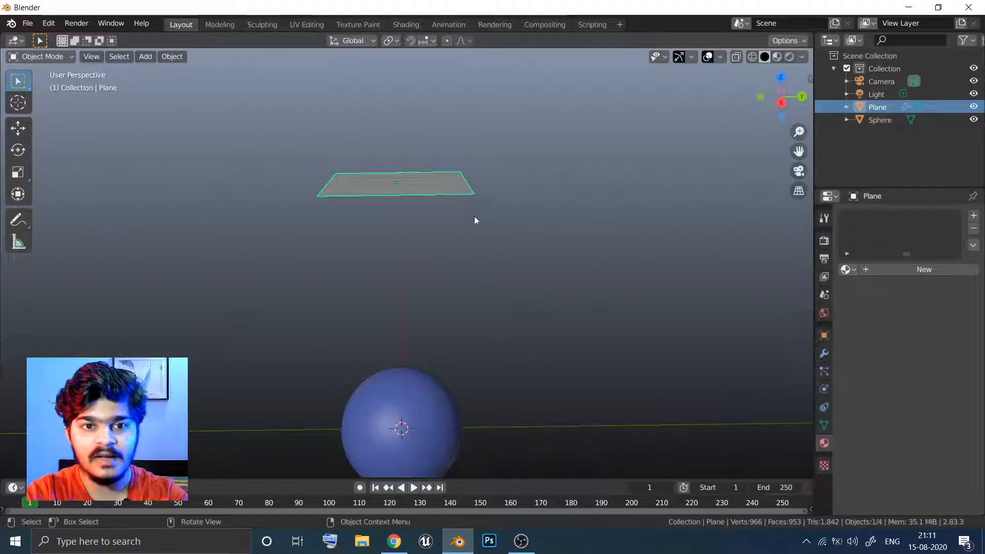
click(412, 488)
middle_drag(441, 393, 485, 272)
click(376, 488)
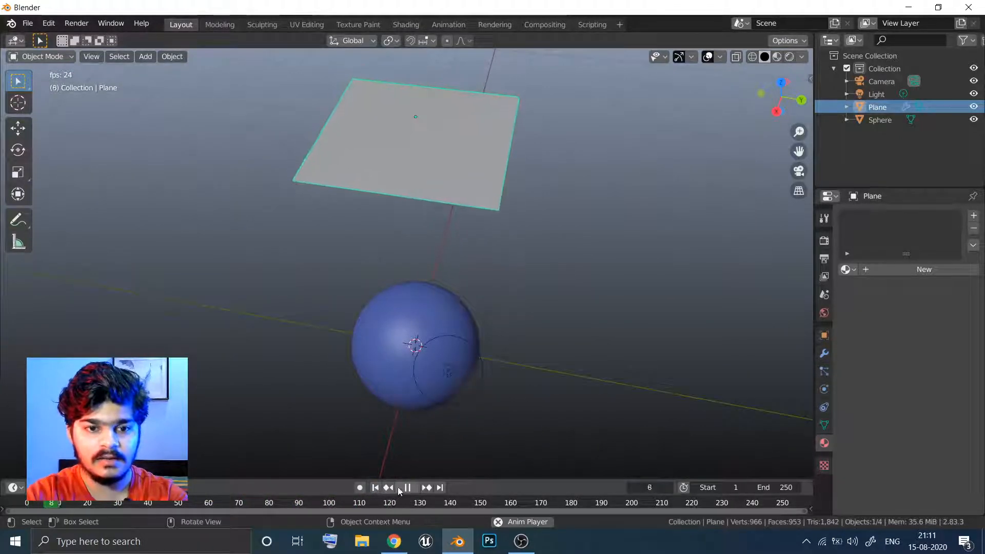
click(407, 487)
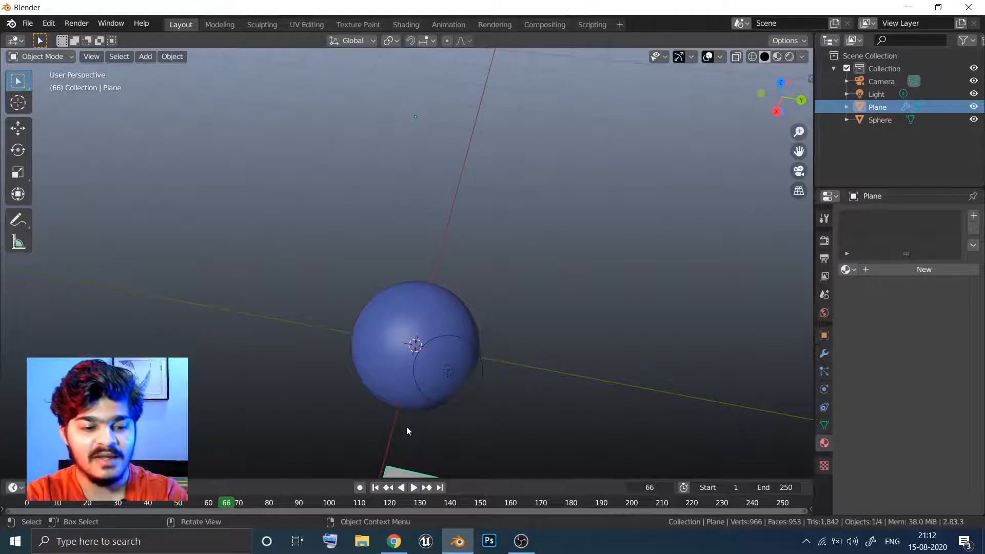
key(shift+Left)
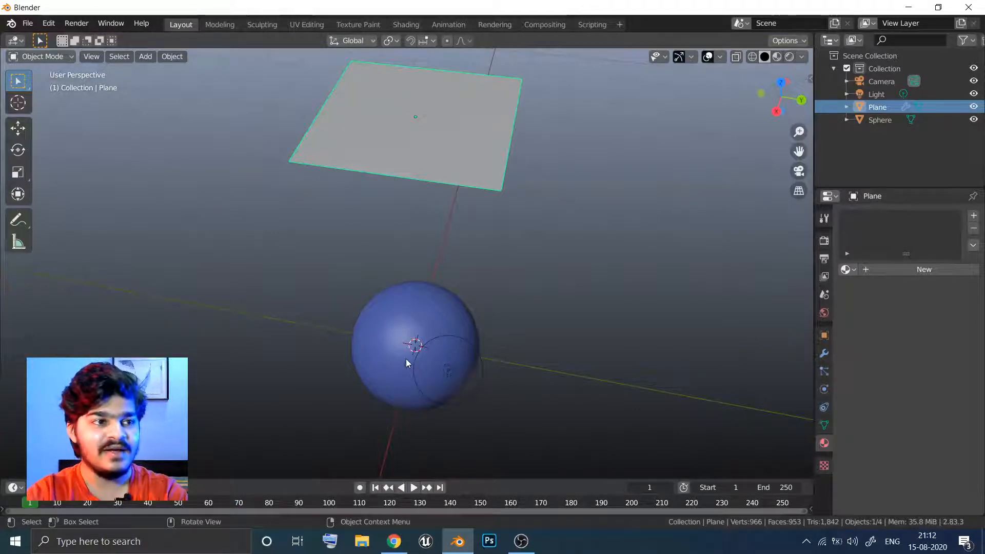
Enable Collision physics on the sphere
middle_drag(417, 314, 386, 309)
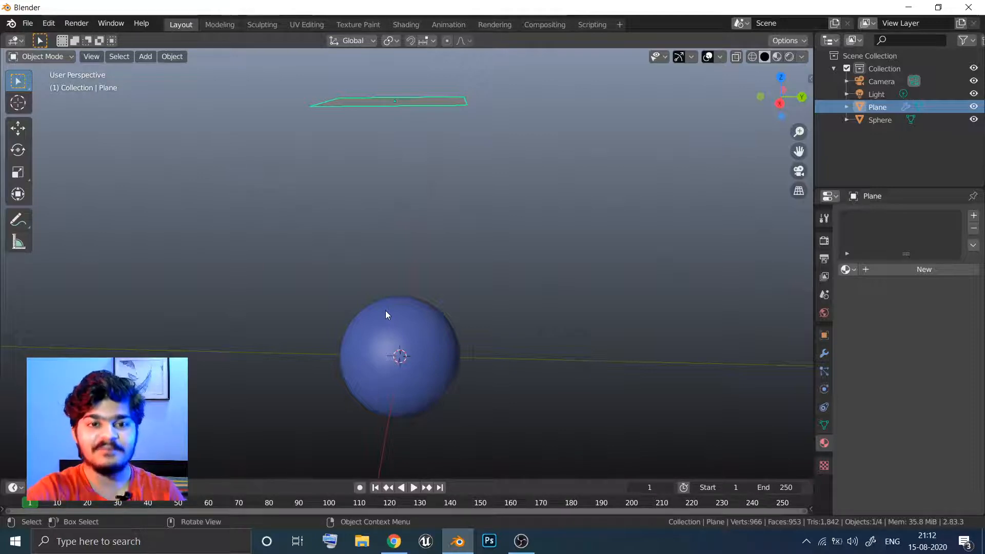
click(374, 344)
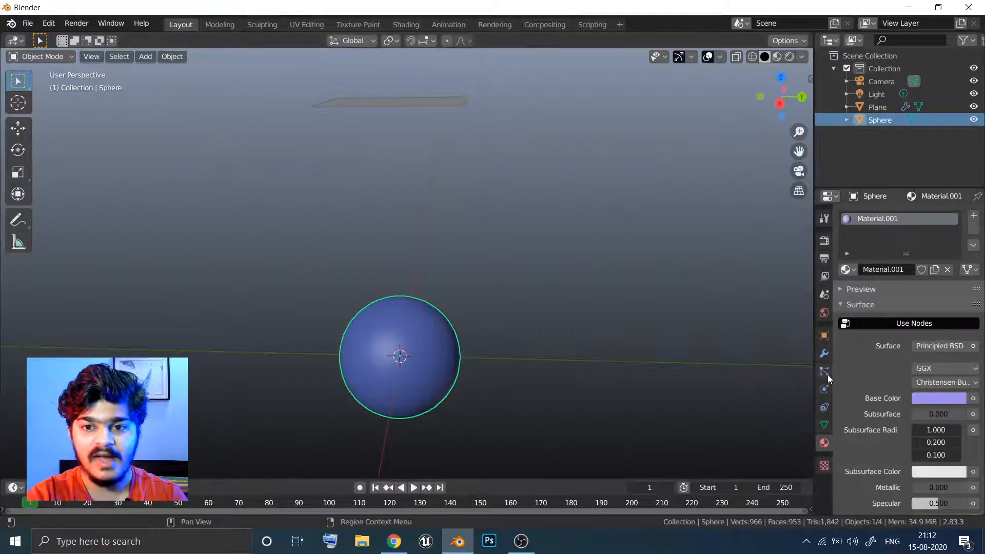
click(825, 392)
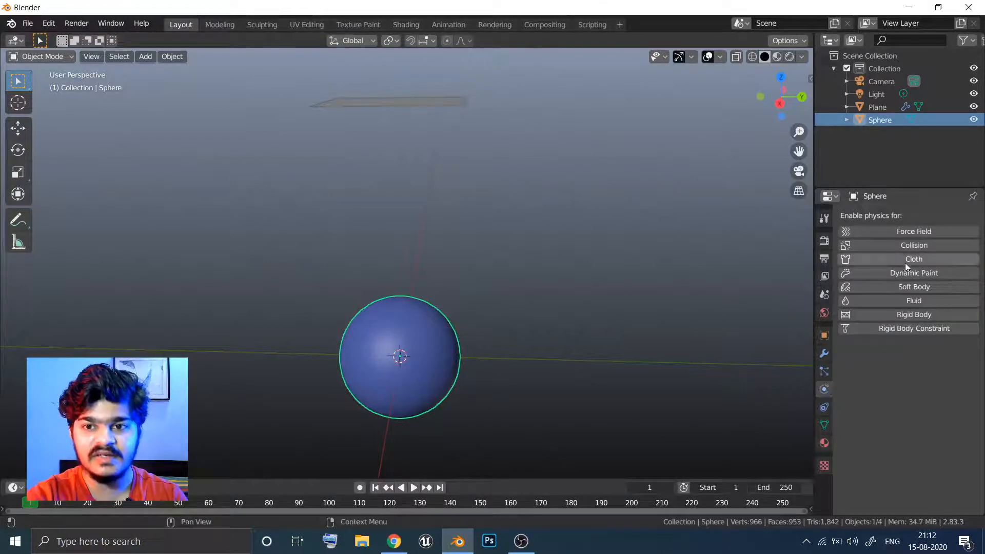
click(906, 245)
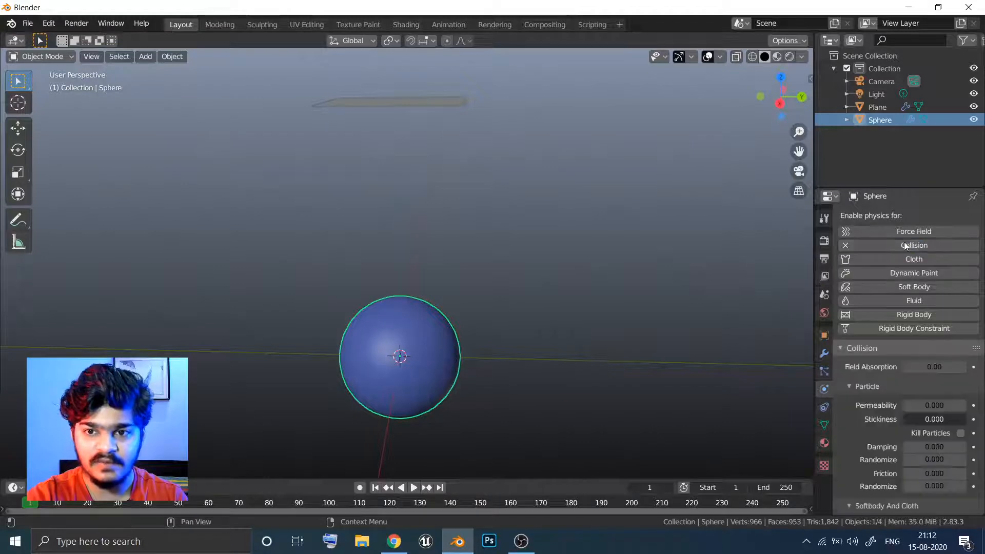
Select the plane and play the simulation until the cloth settles over the sphere, stopping at about frame 146
click(400, 97)
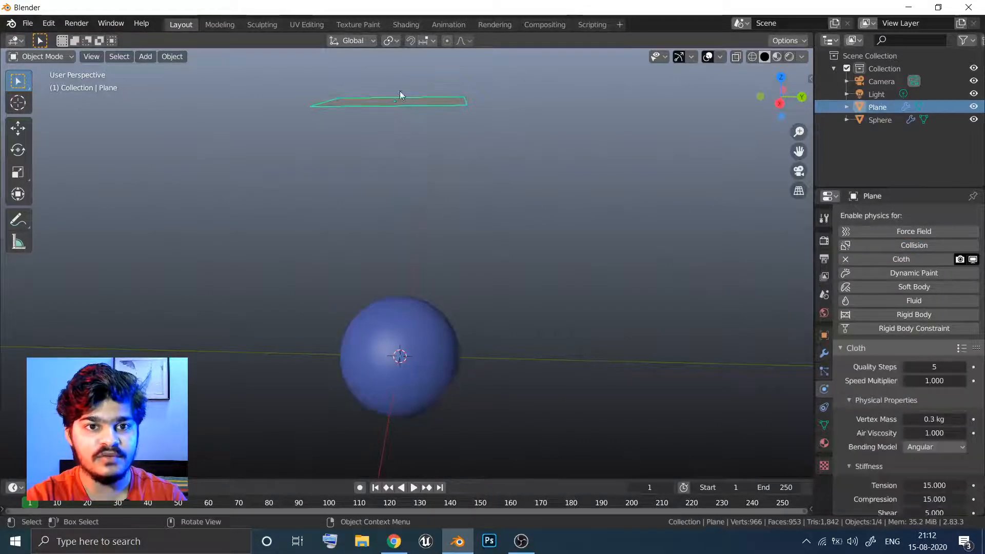
click(414, 487)
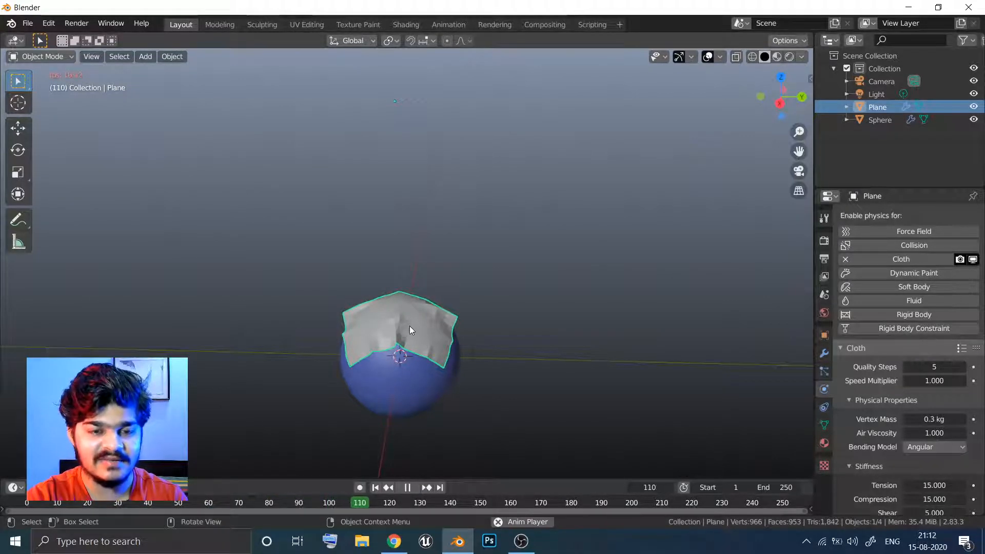
click(407, 488)
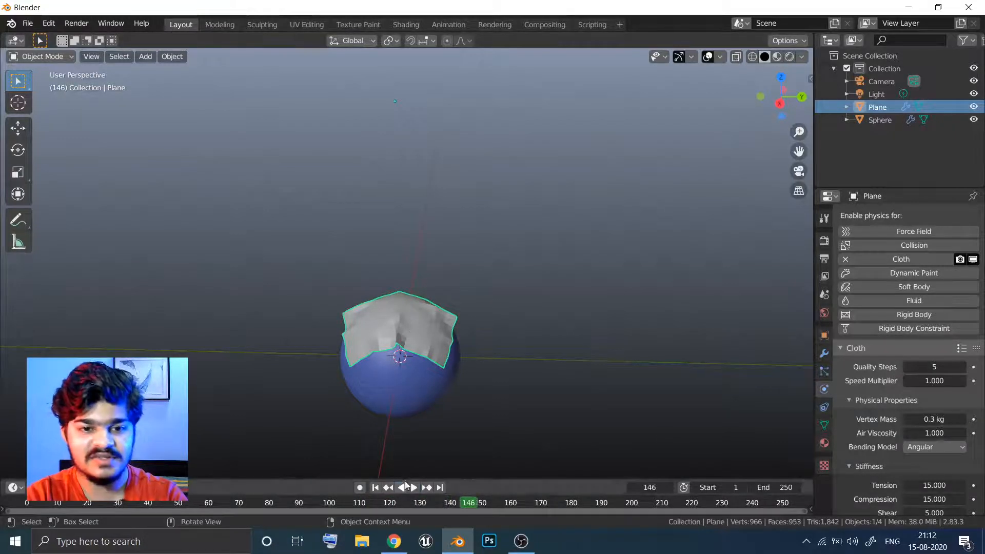
Apply smooth shading to the draped cloth plane and inspect it from another angle
mouse_move(405, 342)
middle_down()
mouse_move(411, 384)
mouse_move(417, 349)
middle_up()
right_click(409, 327)
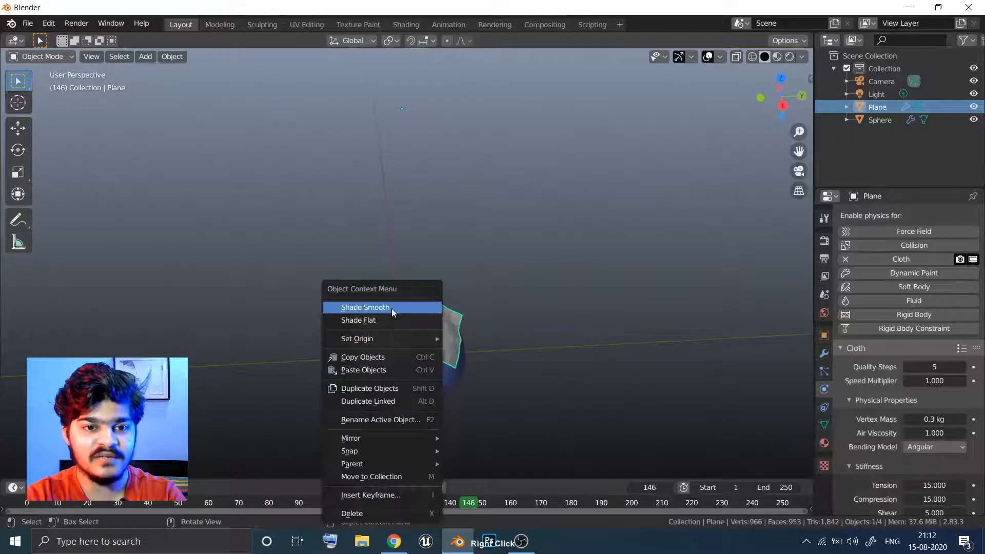
click(390, 308)
middle_drag(439, 303, 386, 329)
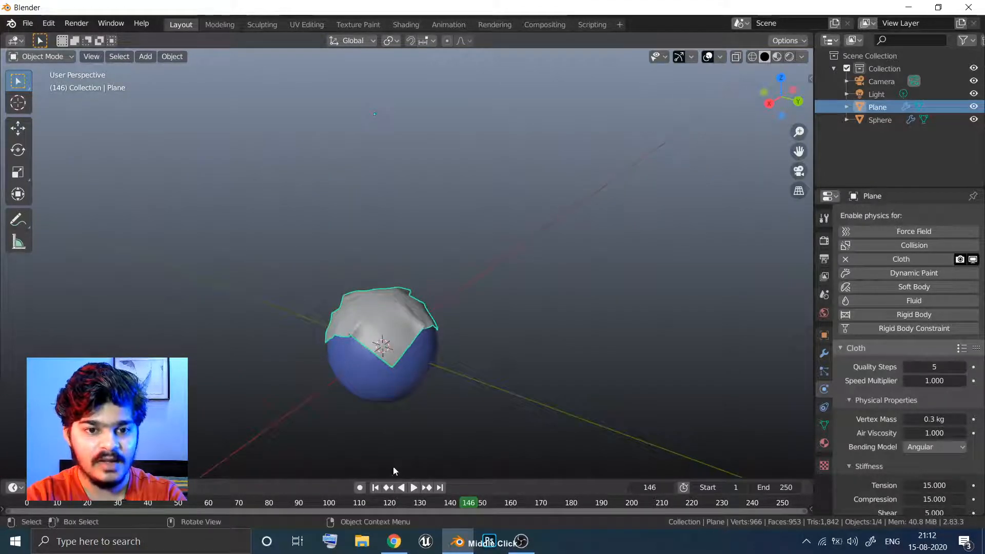
Replay the simulation from frame 1 to check the smooth-shaded cloth, stop it and return to the first frame
click(375, 488)
click(413, 488)
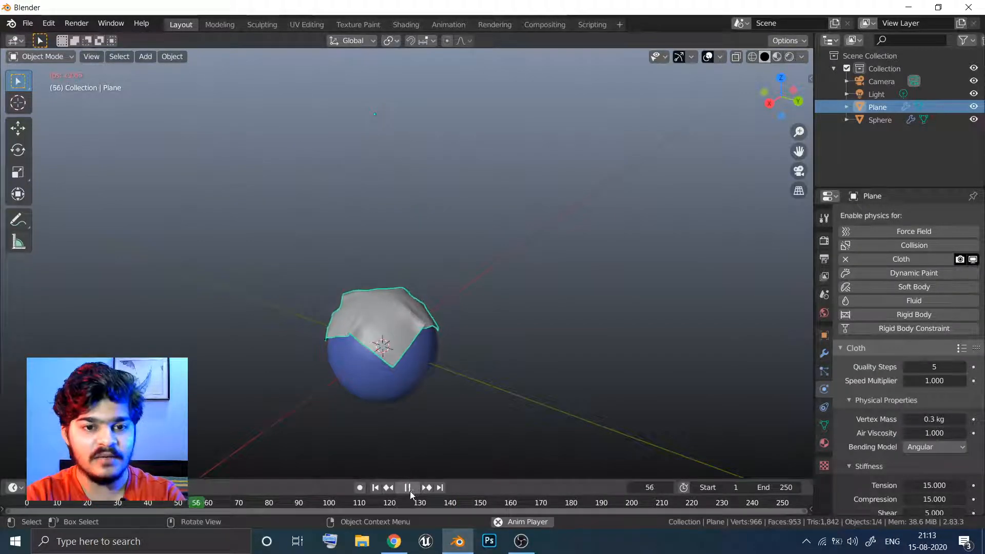
click(408, 488)
click(375, 488)
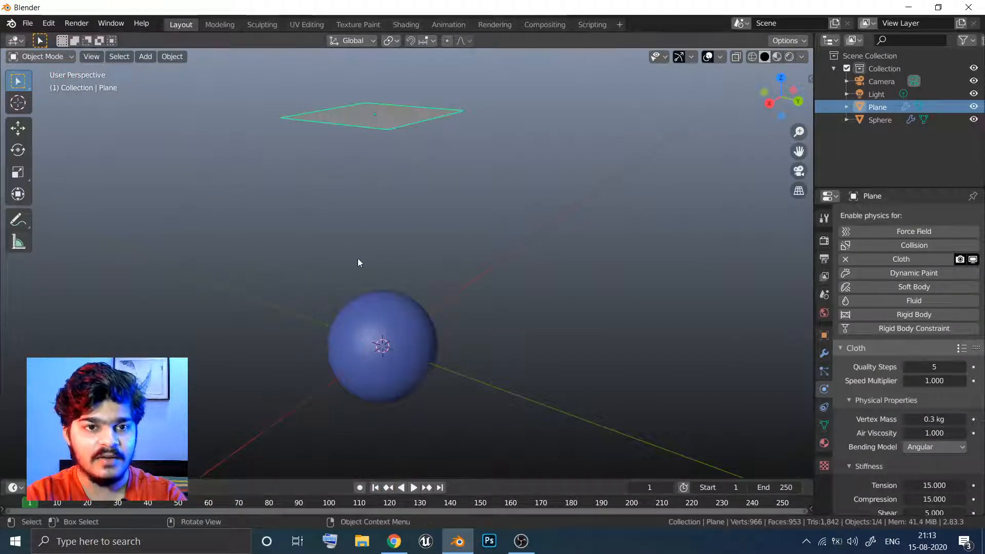
Rotate the cloth plane about the global X axis by about 55 degrees so it tilts steeply above the sphere
middle_drag(439, 90, 463, 85)
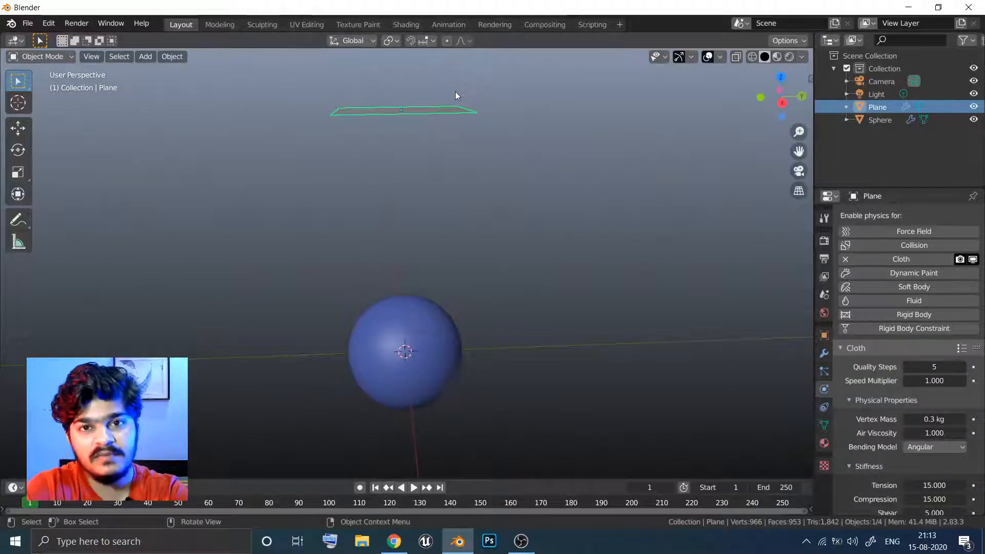
key(r)
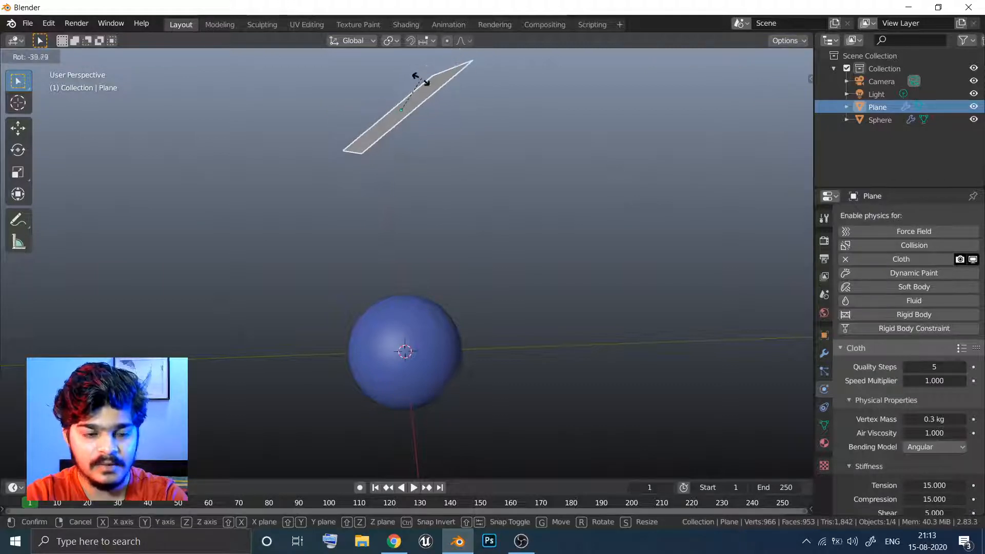
key(x)
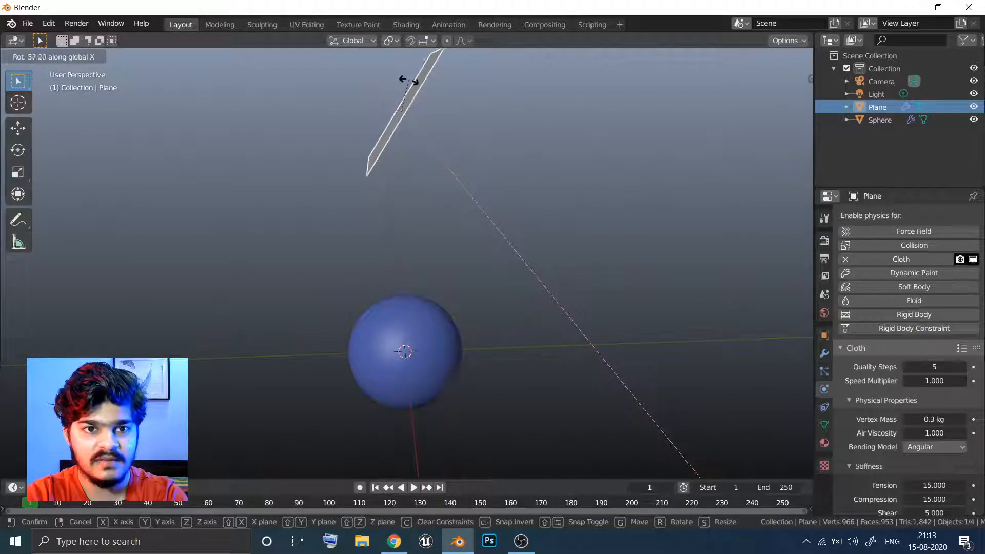
click(412, 83)
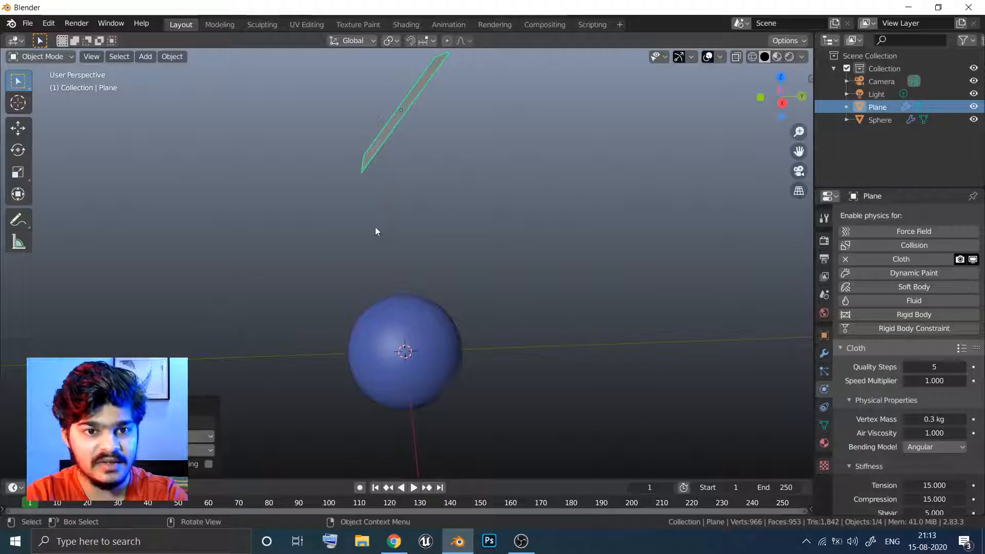
middle_drag(380, 232, 377, 229)
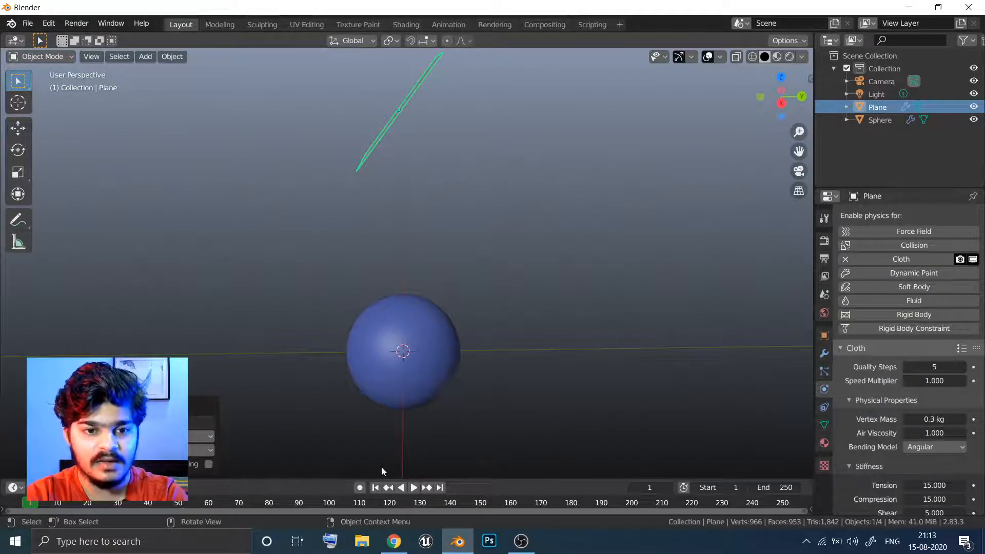
Preview the tilted cloth falling onto the sphere, replay it from the start, stop it and return to frame 1
click(415, 489)
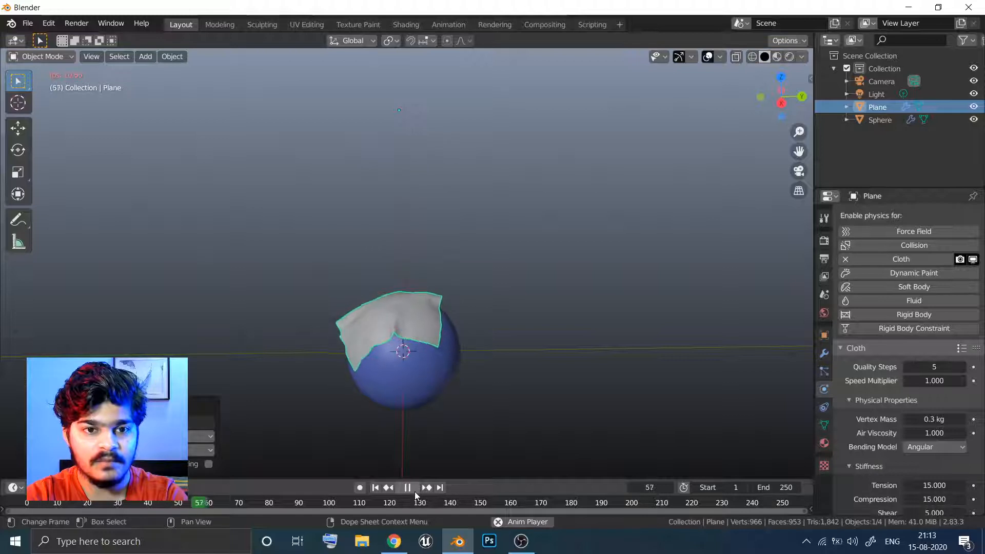
click(375, 489)
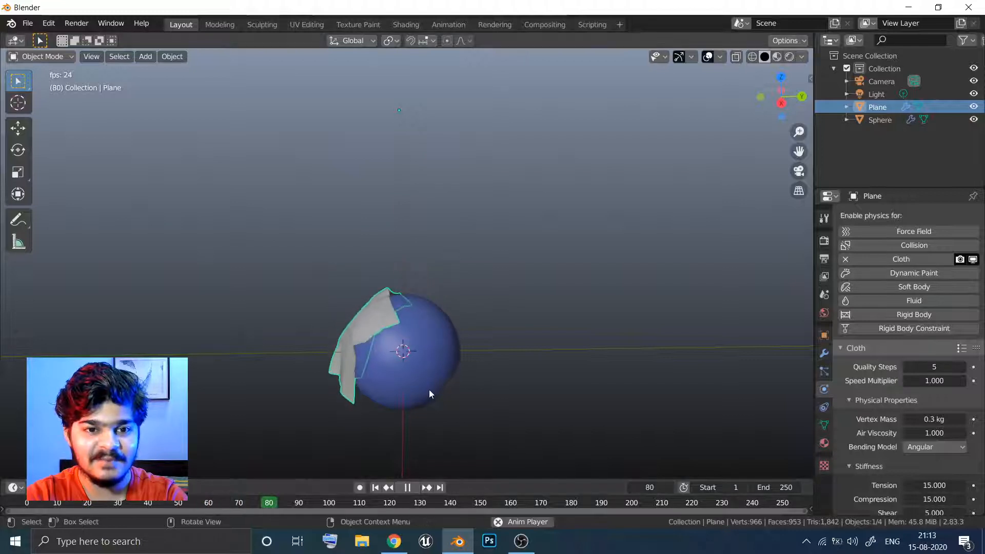
key(space)
click(375, 487)
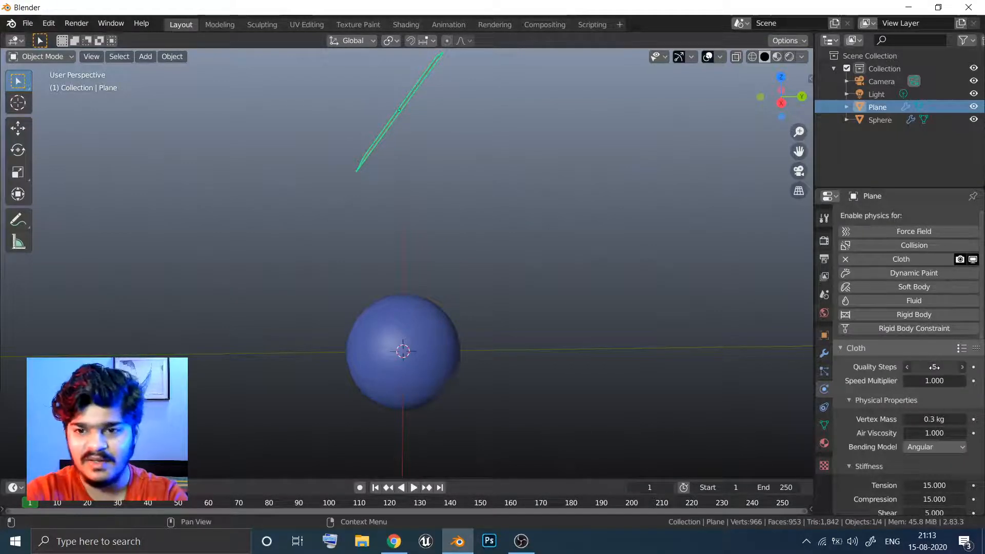
Set the cloth's Quality Steps to 10 and its Vertex Mass to 0.1 kg
drag(939, 366, 971, 365)
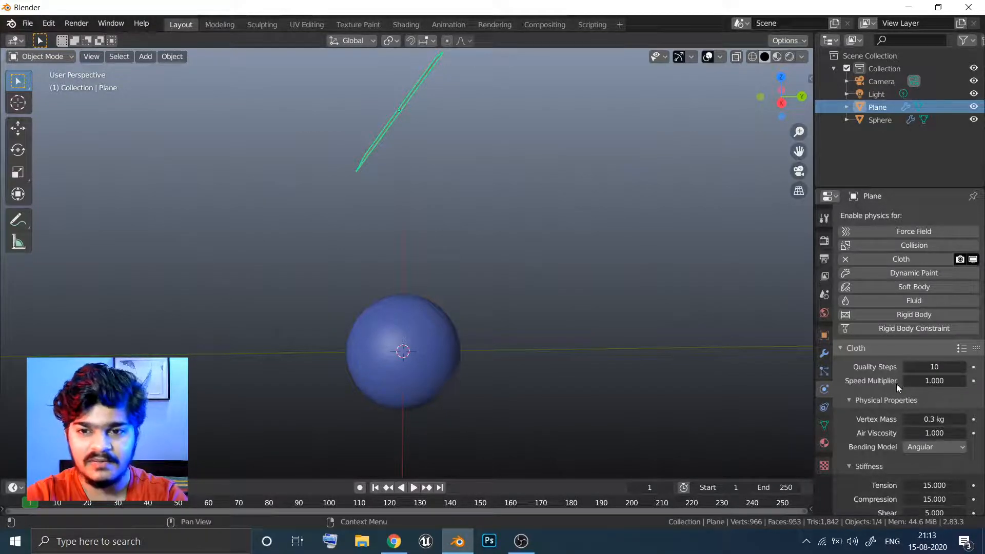
middle_drag(906, 390, 888, 355)
click(906, 365)
click(907, 364)
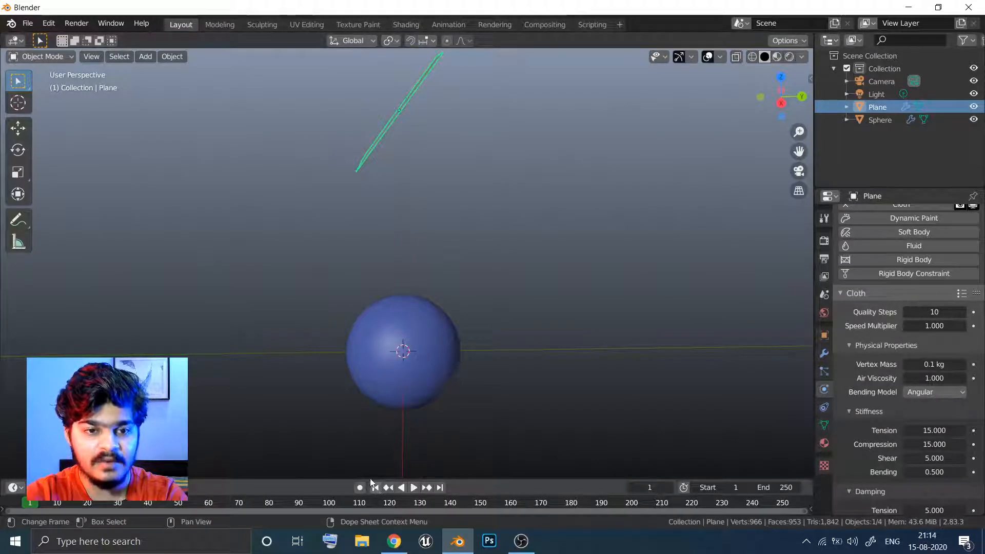
Play the simulation with the lighter, higher-quality cloth, replay it from the start, stop it and go back to frame 1
click(408, 488)
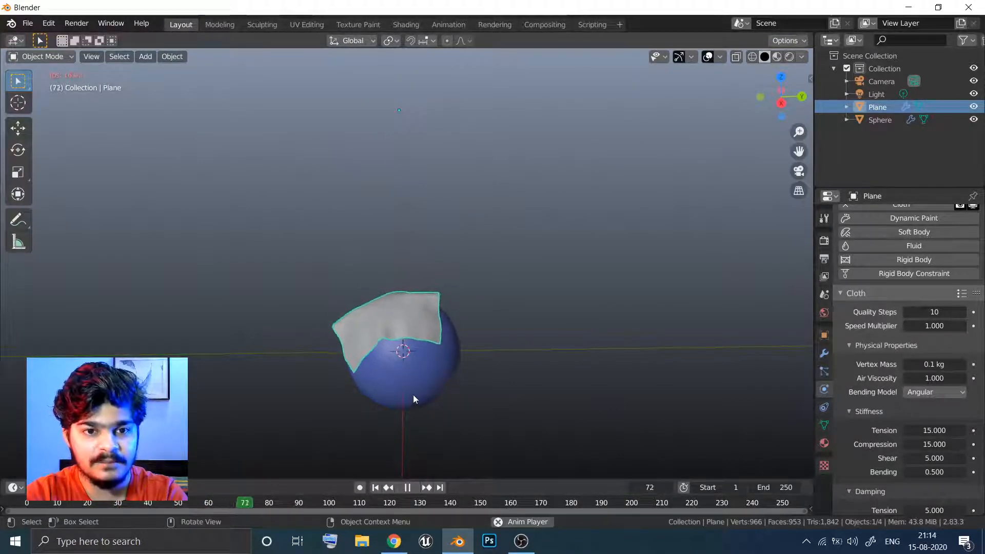
click(375, 486)
key(space)
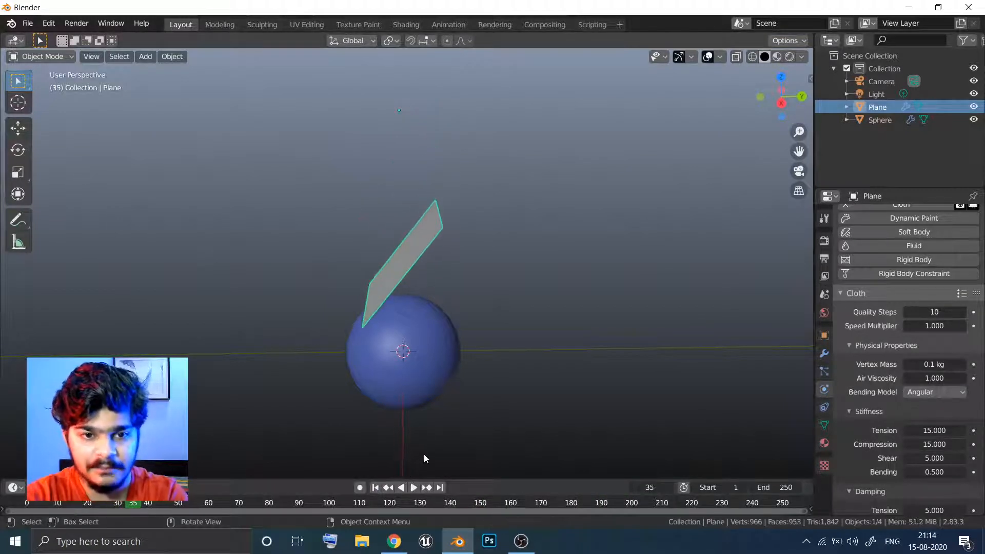
click(374, 489)
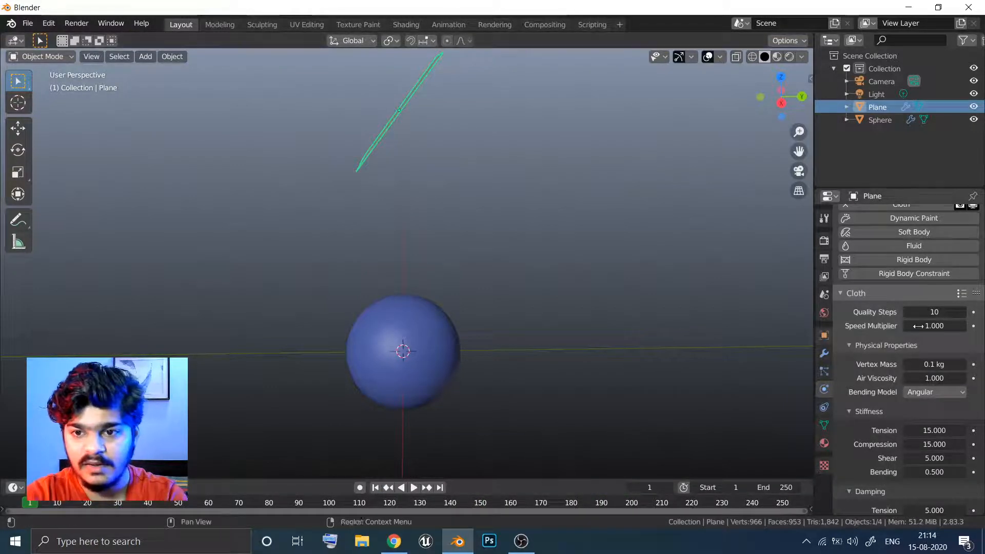
Set the cloth's Stiffness Tension to 5, leaving the bending model as Angular
middle_drag(911, 361, 907, 321)
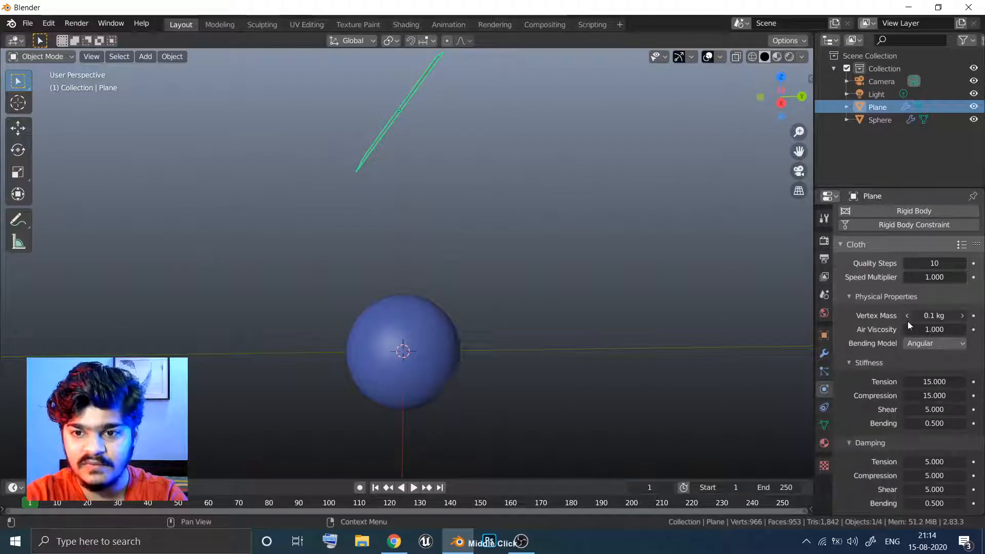
click(925, 344)
click(886, 359)
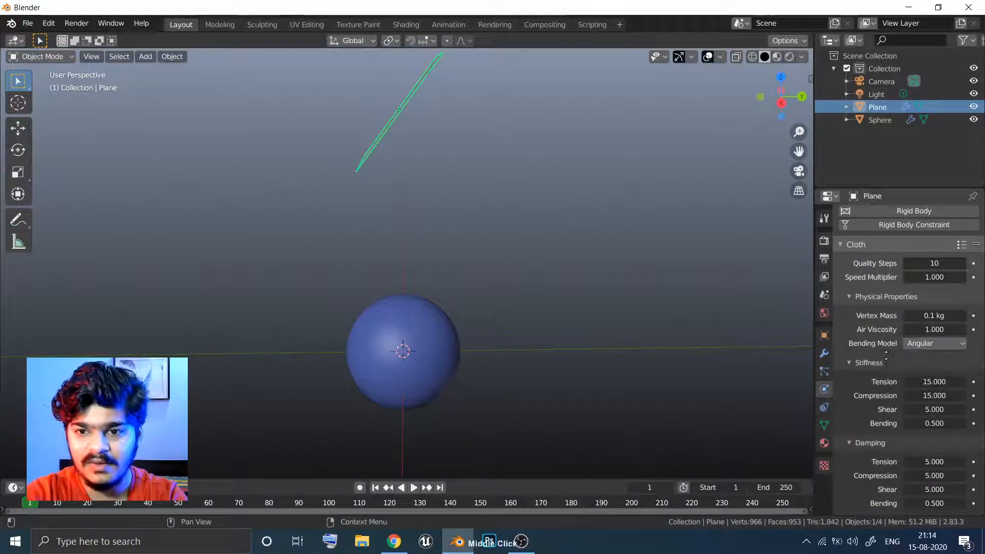
middle_drag(886, 359, 888, 316)
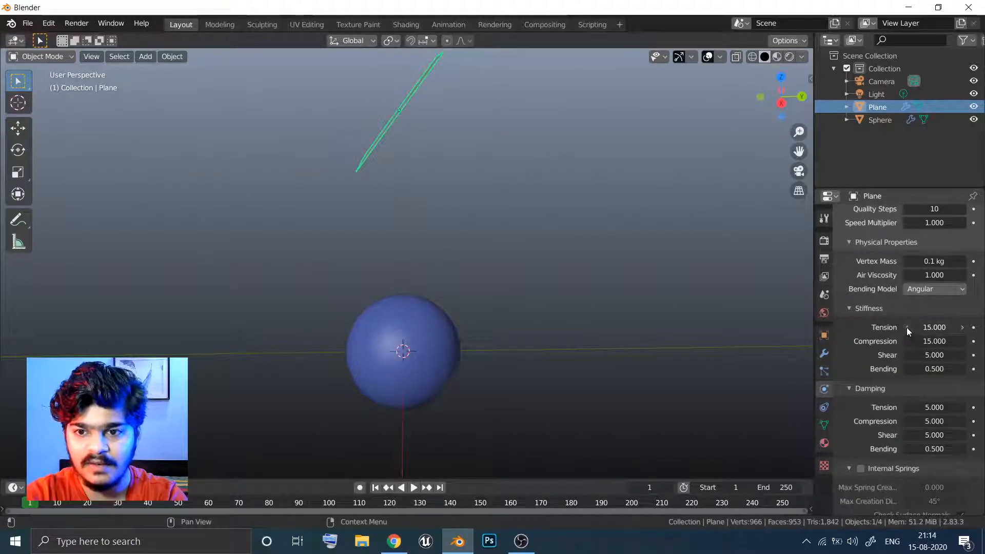
click(935, 326)
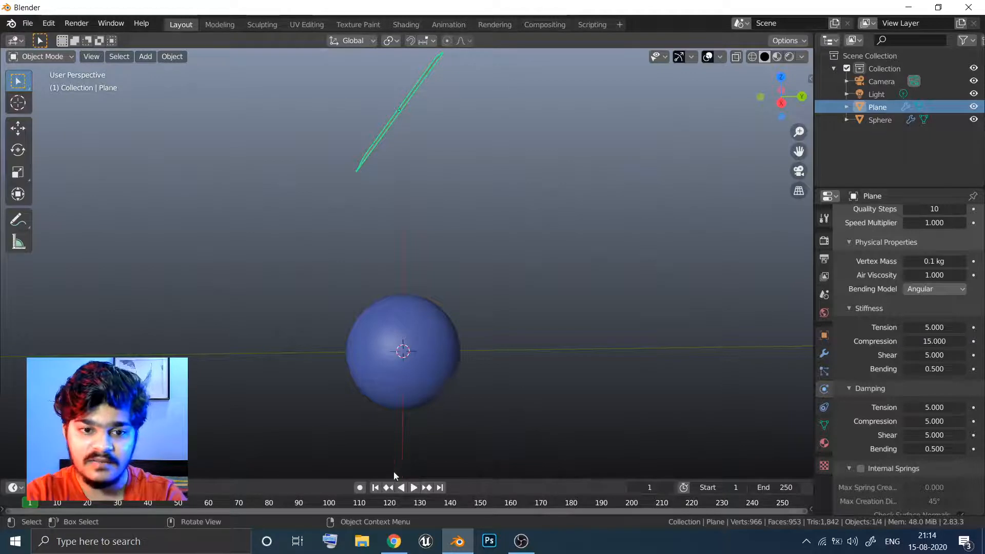
Preview the cloth falling with the new tension, stop playback and delete the sphere
click(414, 488)
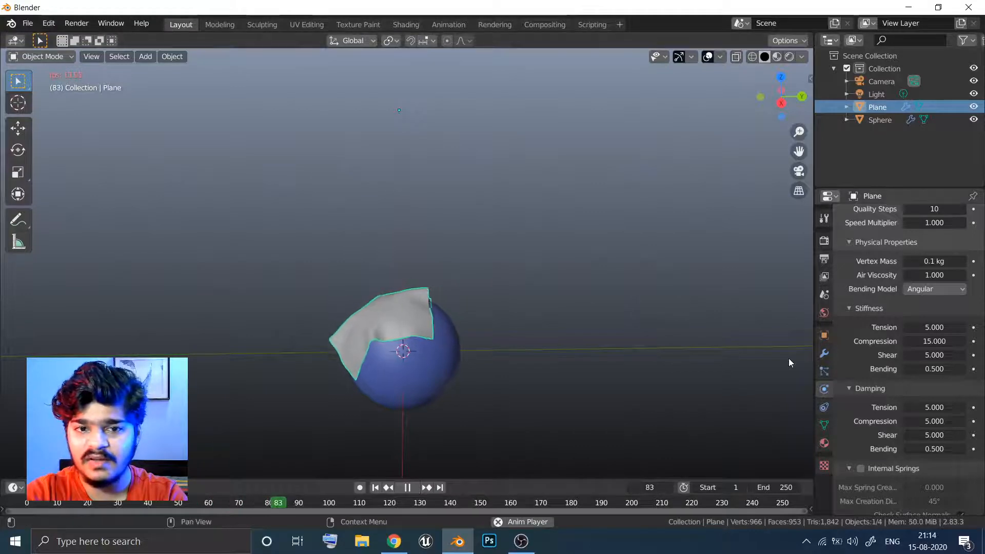
key(space)
click(436, 365)
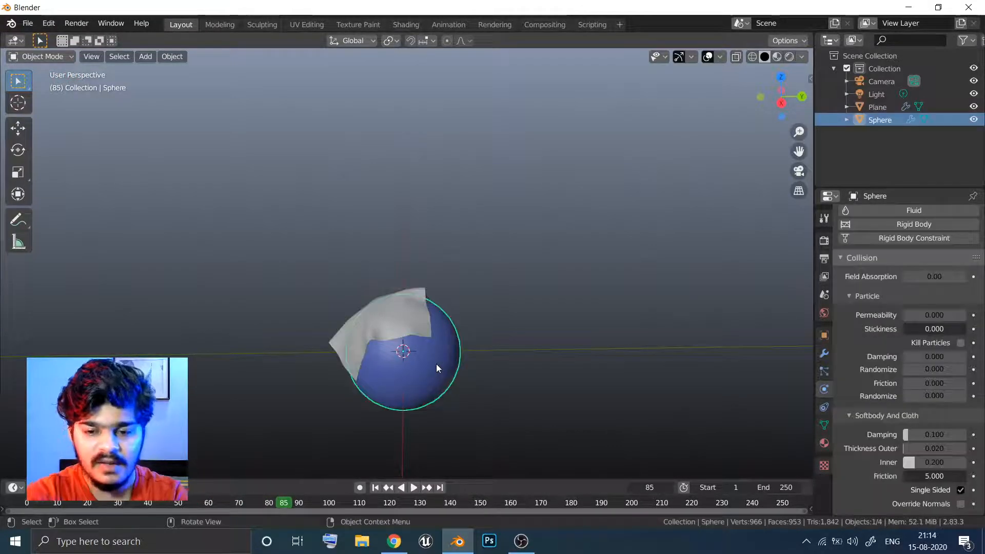
key(Delete)
Add a plane at the scene centre, scale it up into a large floor and enable Collision physics on it
key(shift+a)
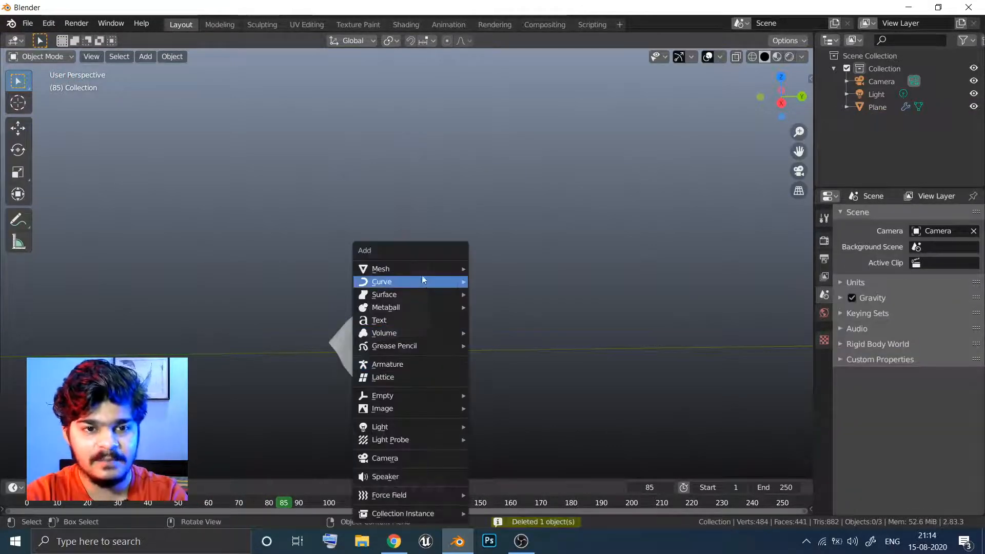
mouse_move(428, 269)
click(490, 265)
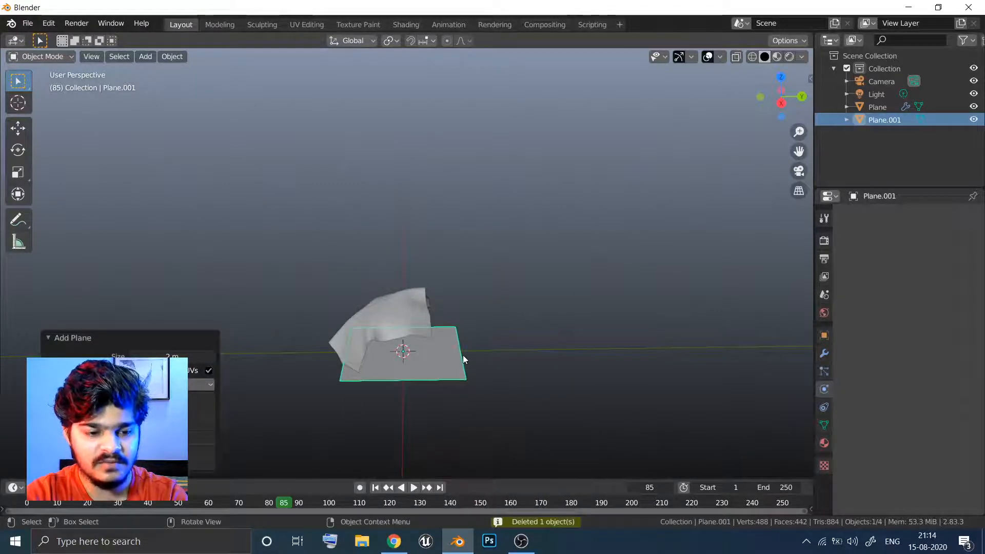
key(s)
click(710, 354)
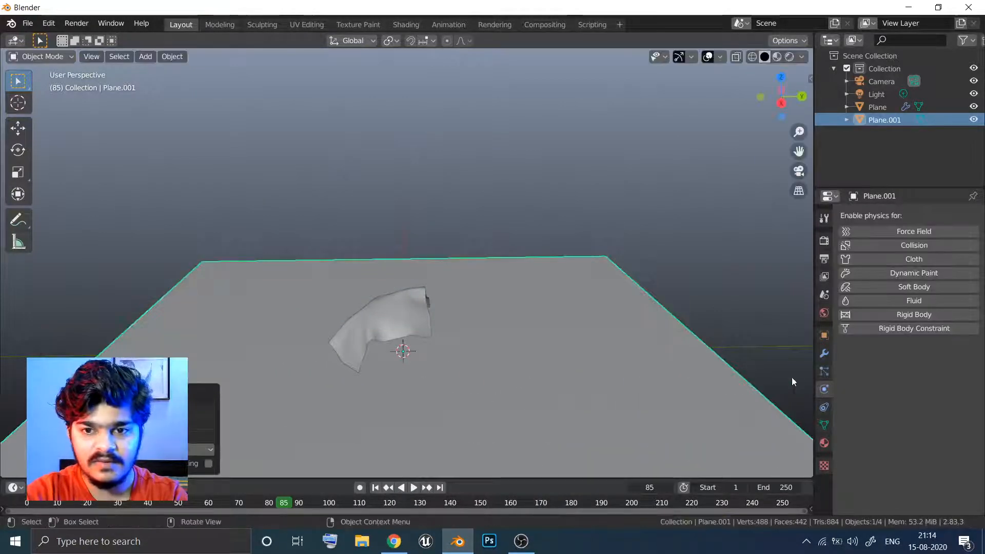
click(901, 246)
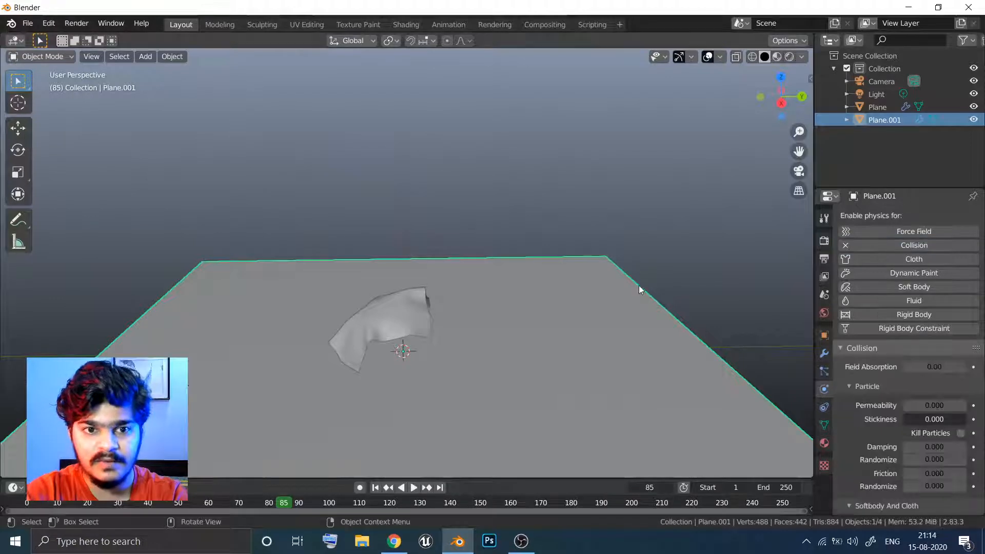
Play the simulation from frame 1 to watch the cloth land on the floor plane, stop it and return to frame 1
click(375, 487)
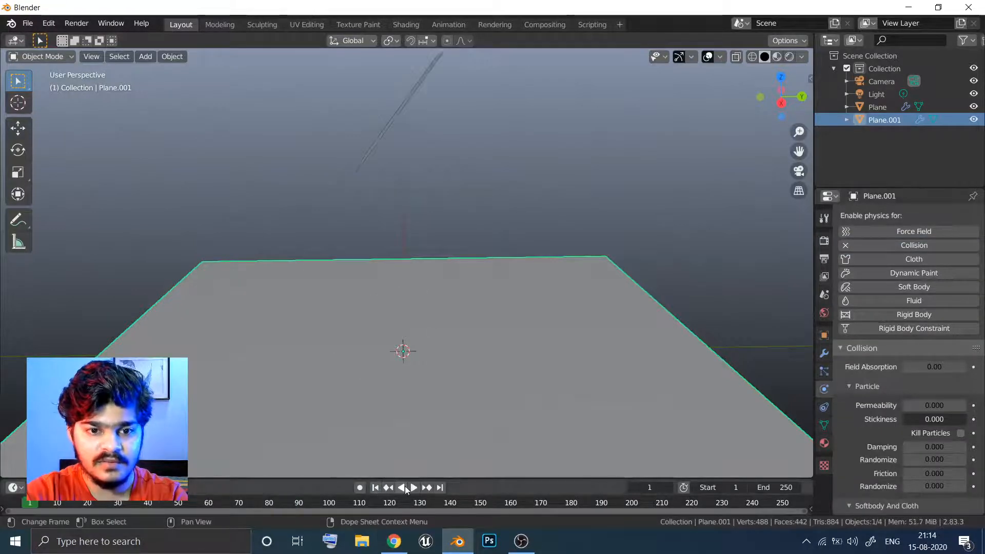
click(413, 487)
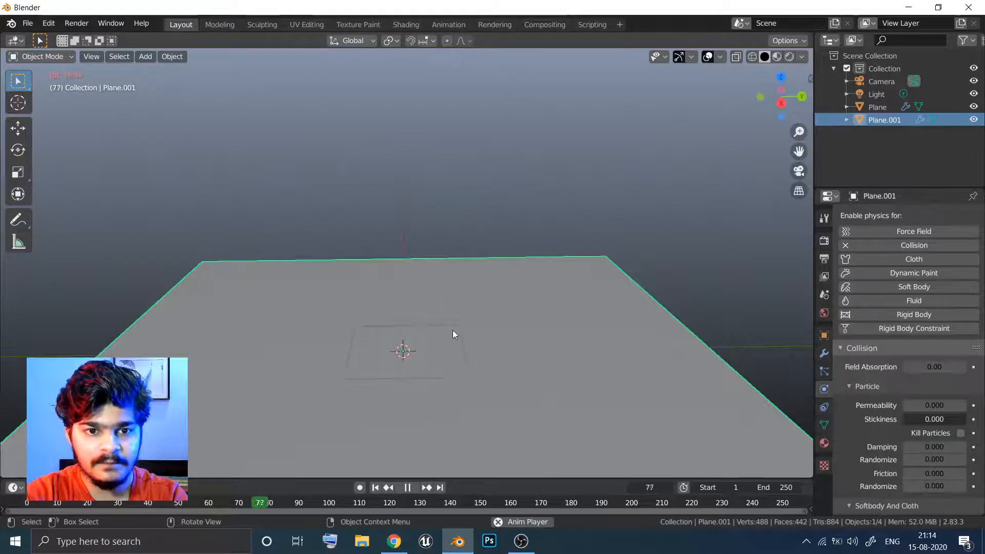
click(408, 486)
key(ctrl+z)
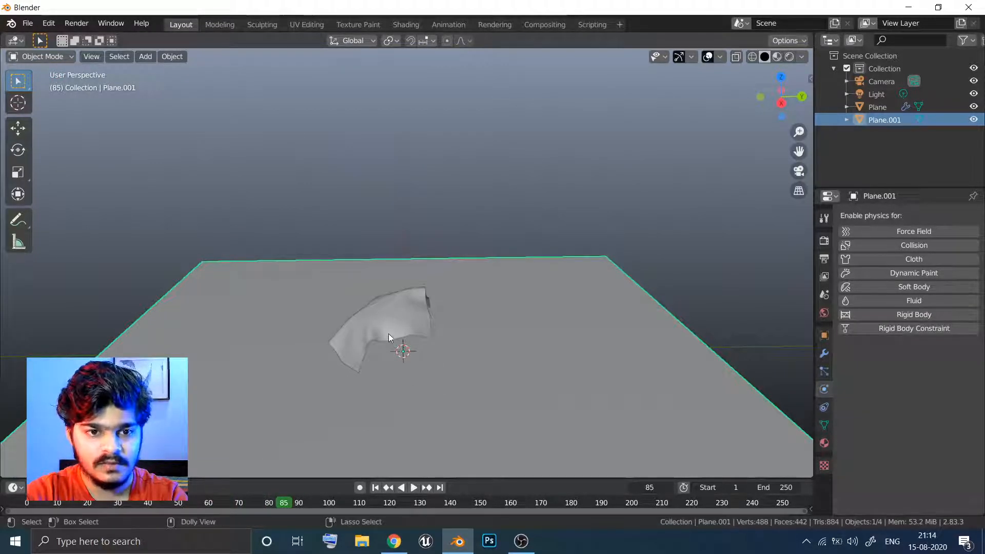
key(shift+Left)
Rotate the cloth plane by about 28° around the global X axis
click(396, 121)
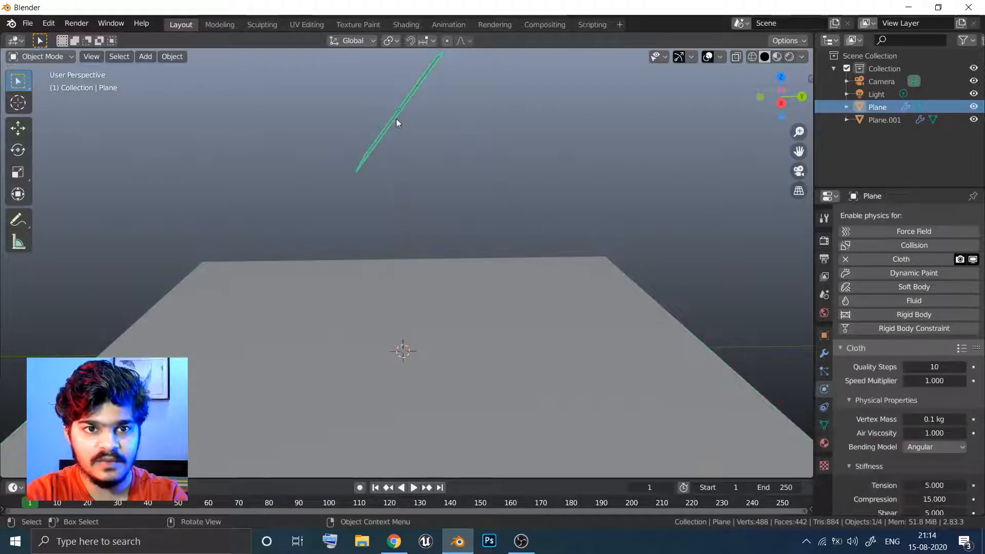
key(r)
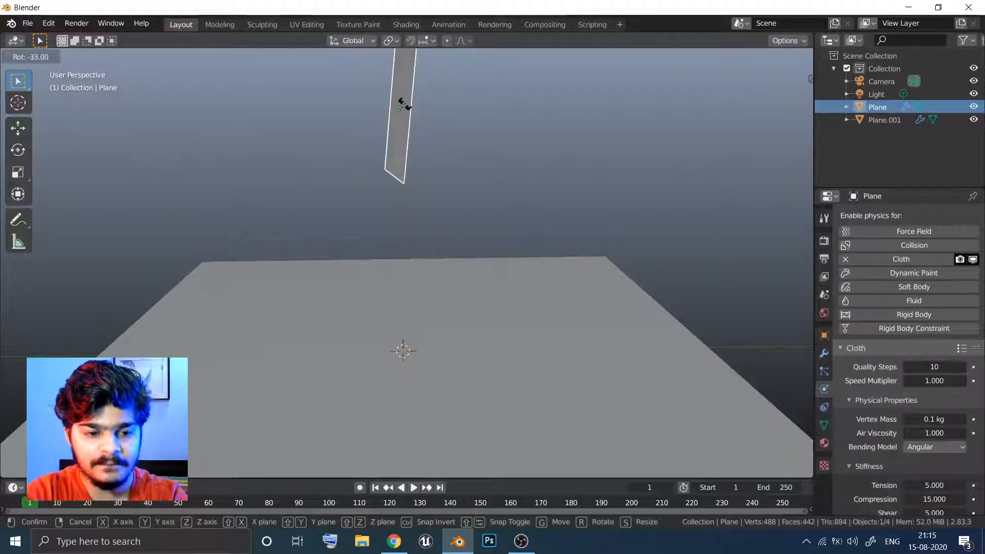
key(x)
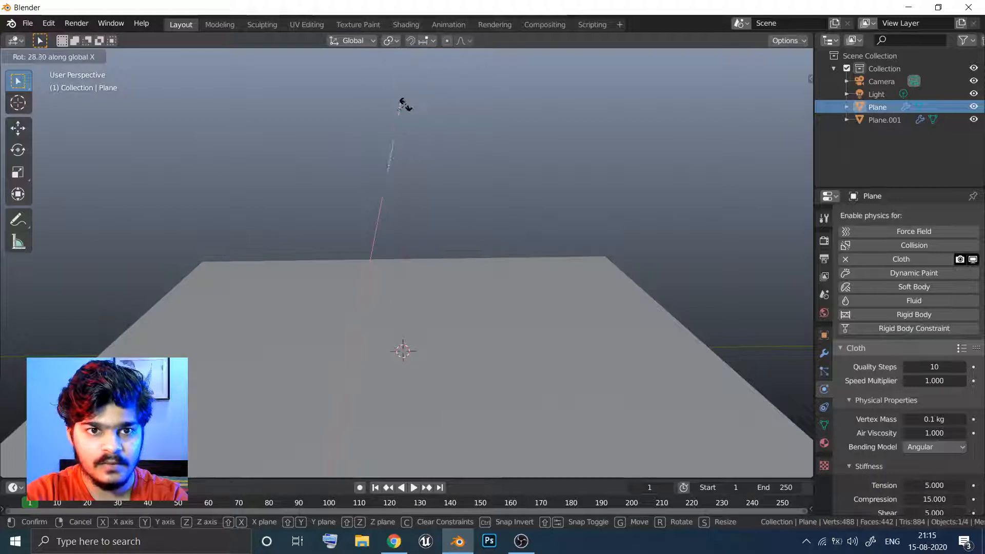
click(406, 105)
Play the fall of the newly rotated cloth, examine its folds on the floor up close, stop and go back to frame 1
click(383, 288)
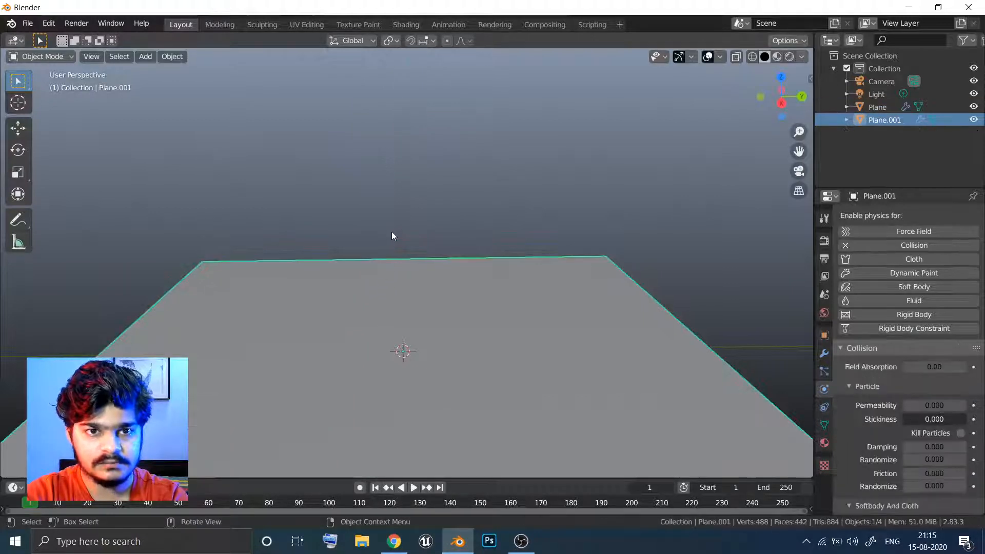
middle_drag(396, 392, 412, 392)
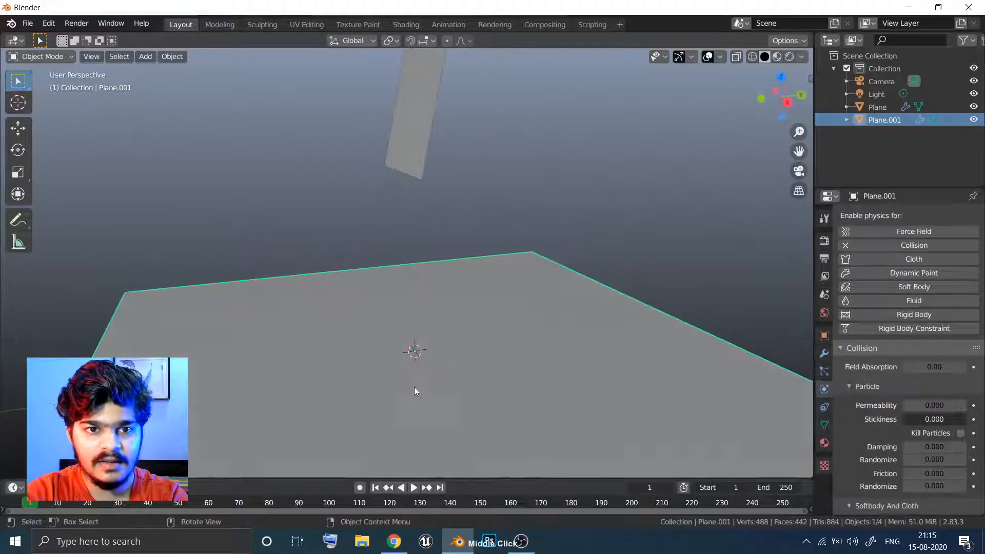
click(415, 487)
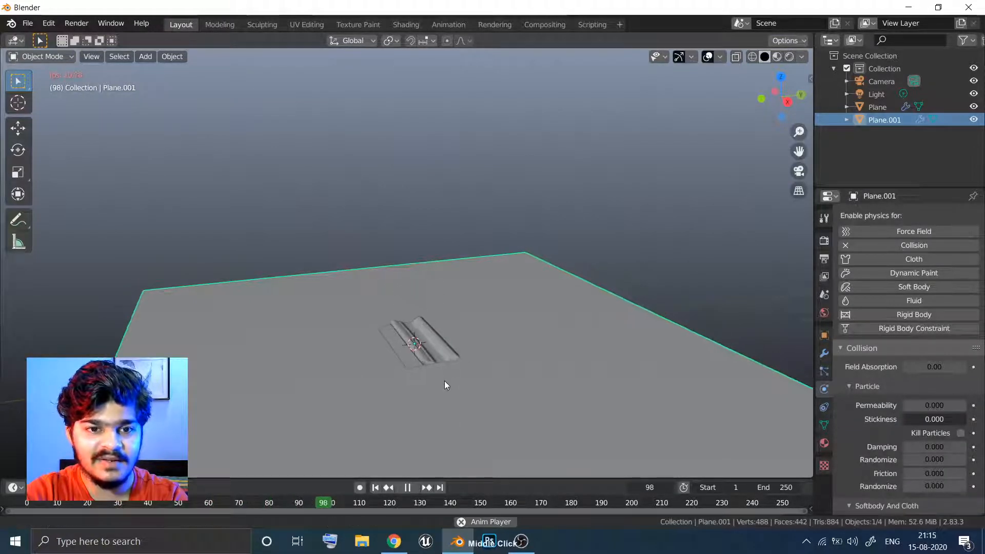
middle_drag(459, 352, 490, 291)
scroll(490, 287, up, 1)
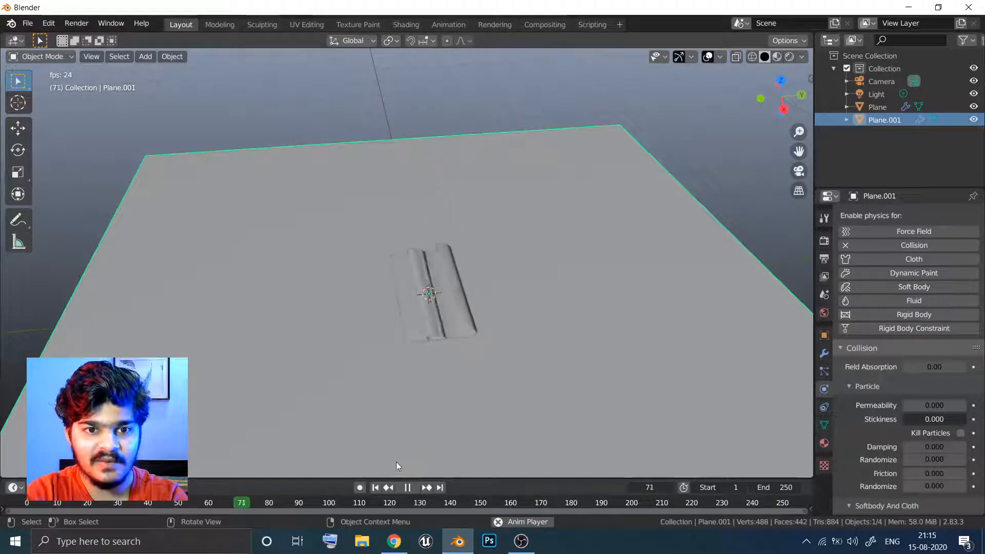
click(408, 488)
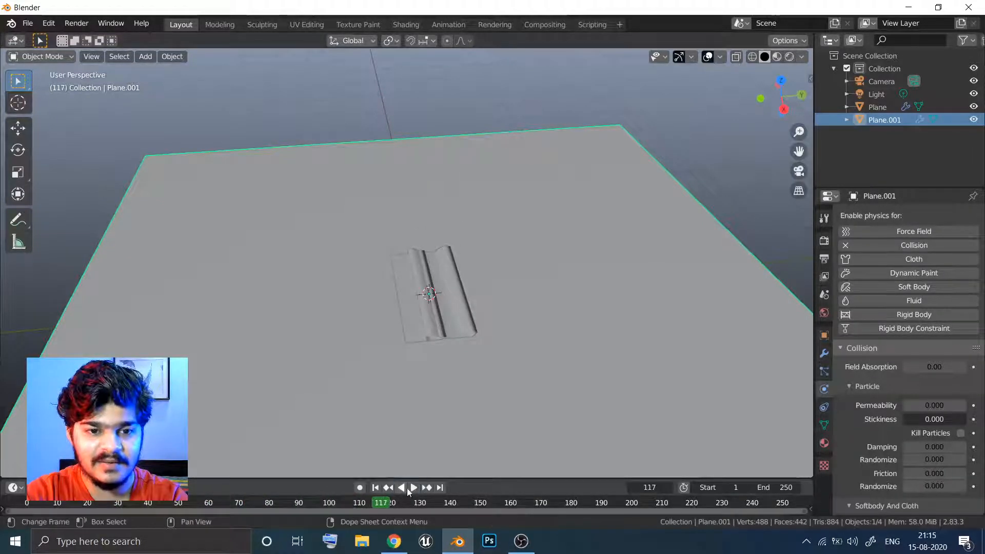
click(375, 488)
Rotate the cloth plane by about 27° around the global Y axis so one corner points down
middle_drag(473, 235, 547, 215)
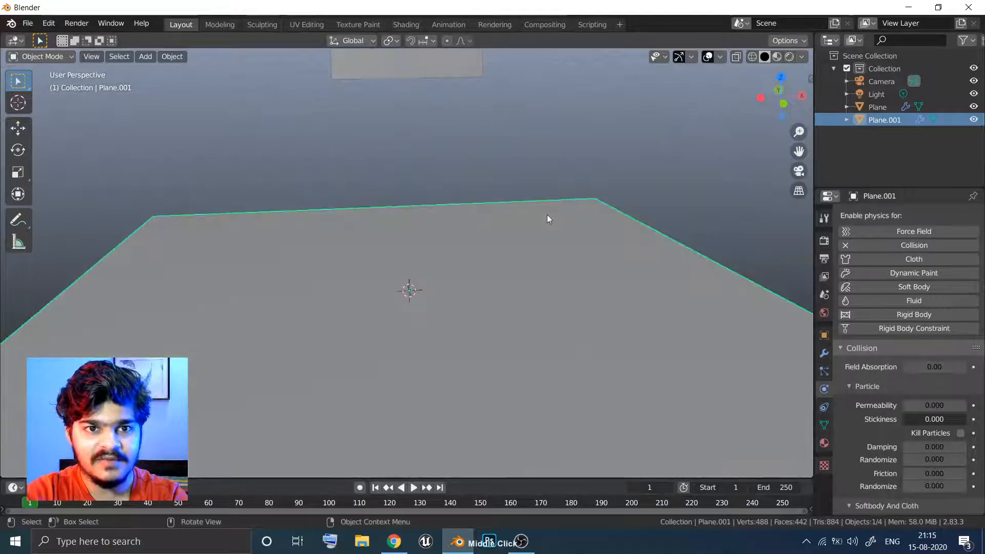
middle_drag(506, 257, 486, 239)
click(421, 128)
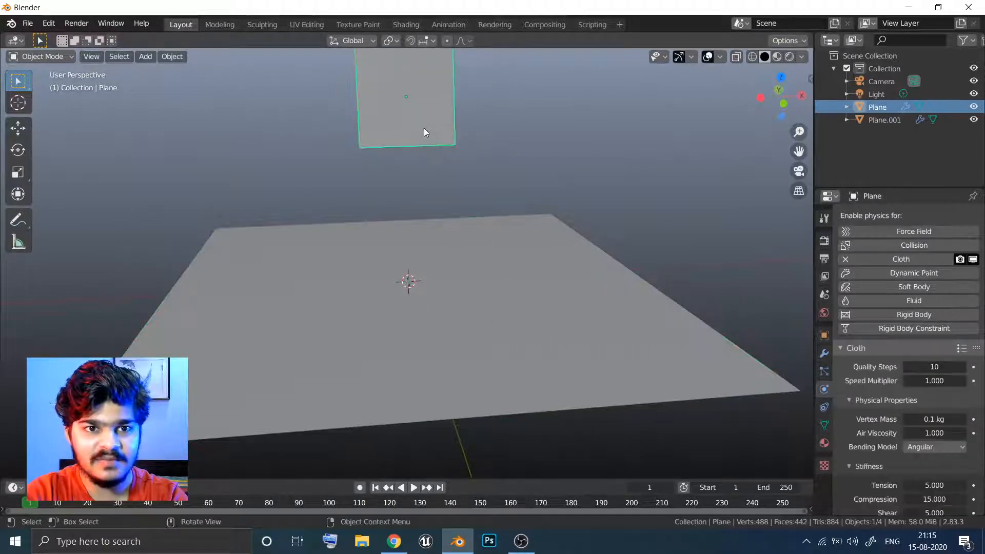
key(r)
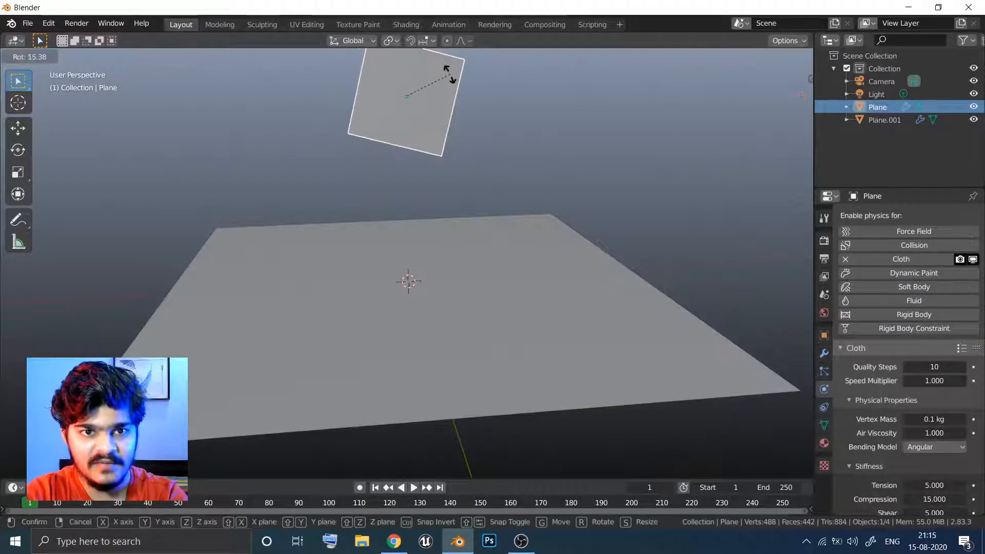
key(y)
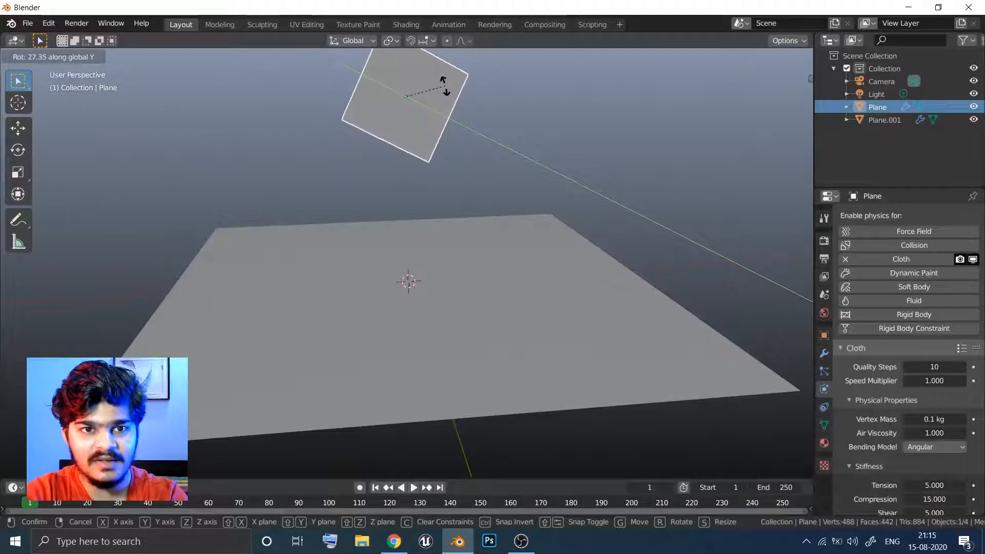
click(445, 82)
Play the simulation of the cloth dropping corner-first onto the floor, stop it and return to frame 1
middle_drag(446, 81, 364, 215)
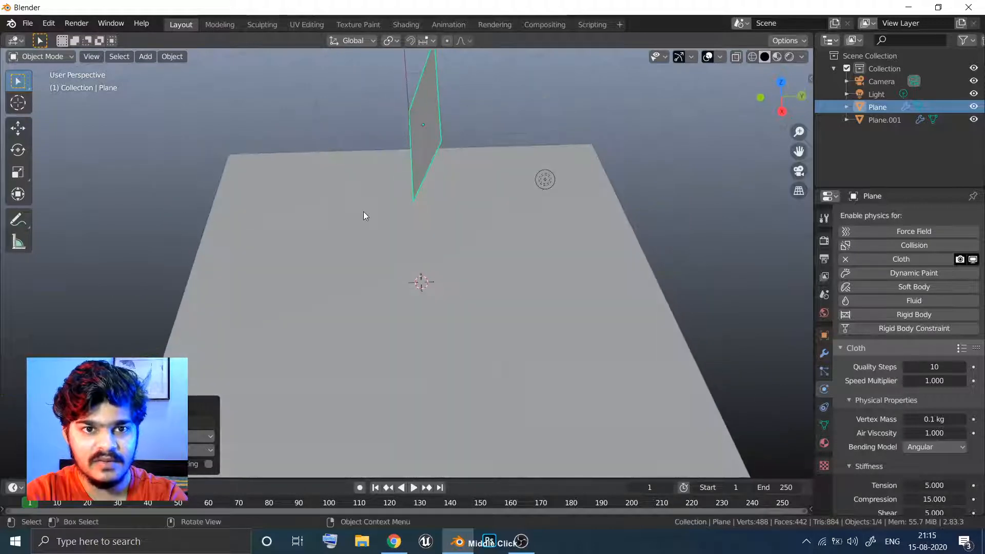
click(378, 489)
click(413, 488)
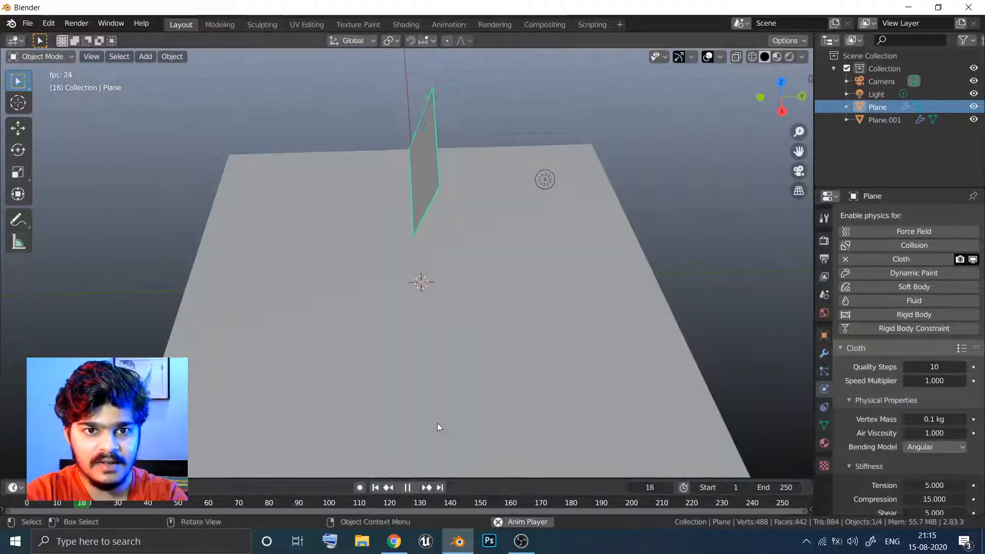
middle_drag(491, 328, 549, 304)
key(space)
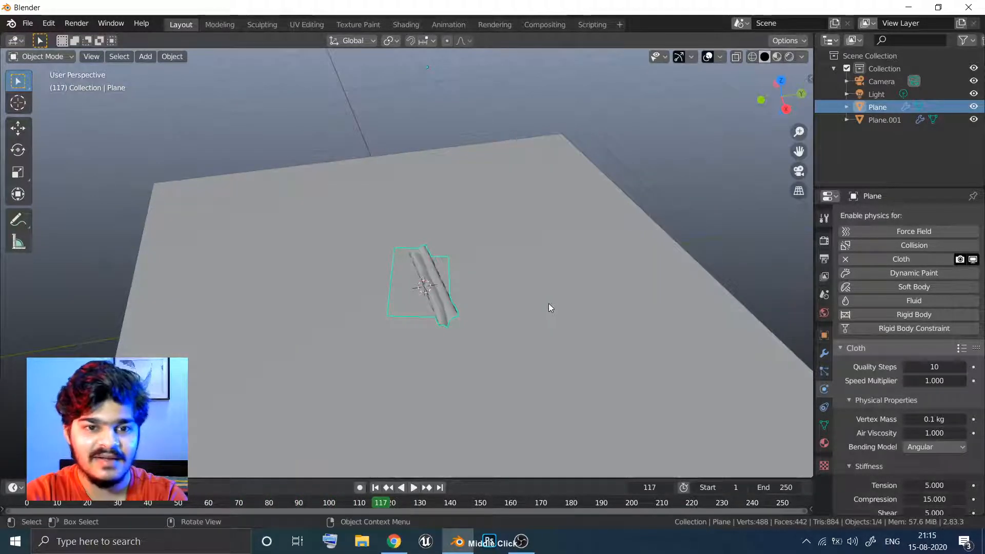
click(375, 489)
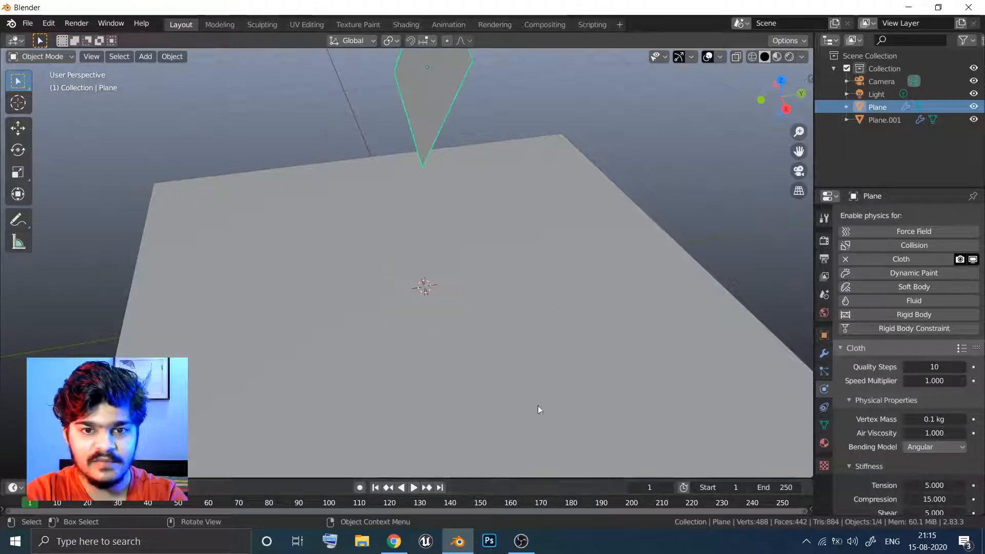
Set the cloth's Vertex Mass to 0.3 kg
scroll(896, 420, down, 3)
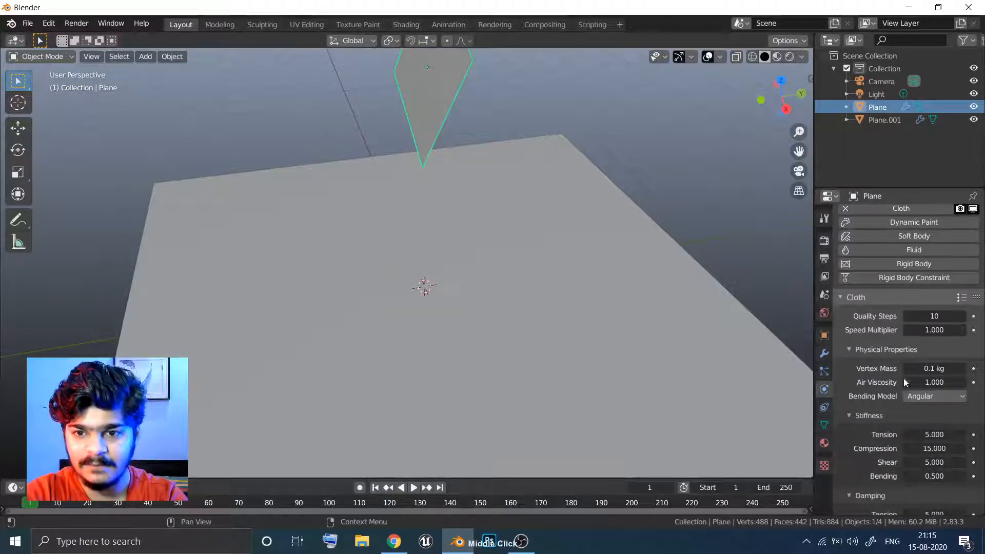
click(932, 369)
text(0)
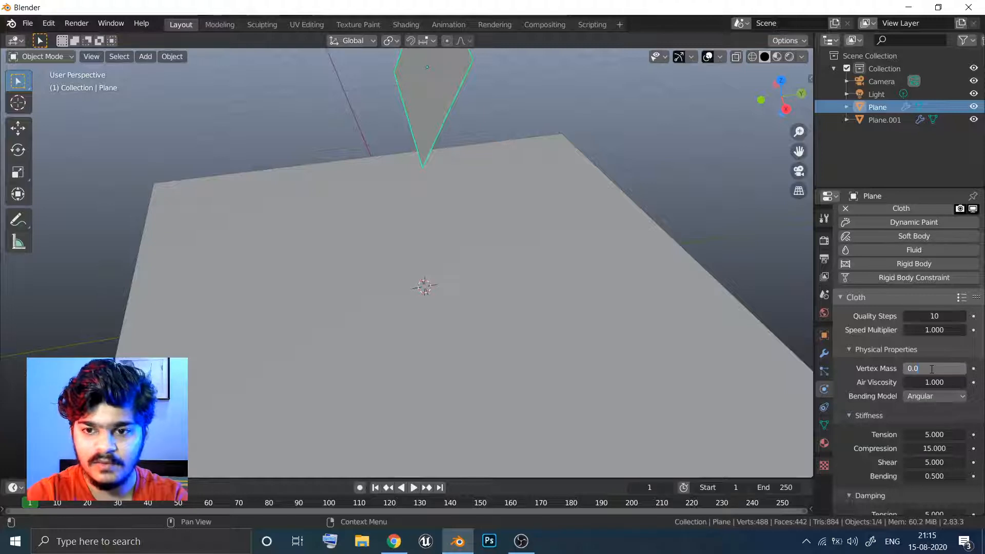
text(.3)
key(Return)
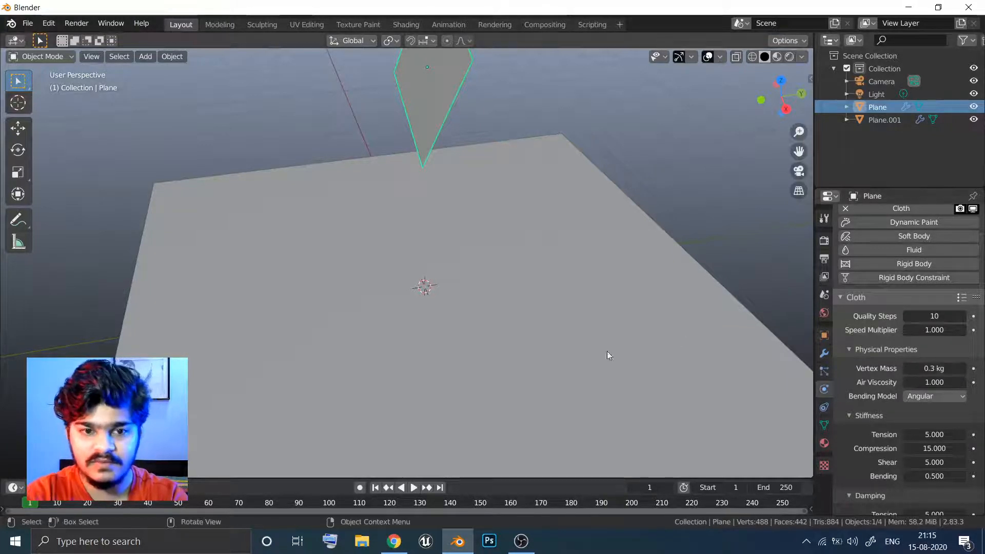
Play the simulation with the heavier cloth, stop it and go back to frame 1
key(space)
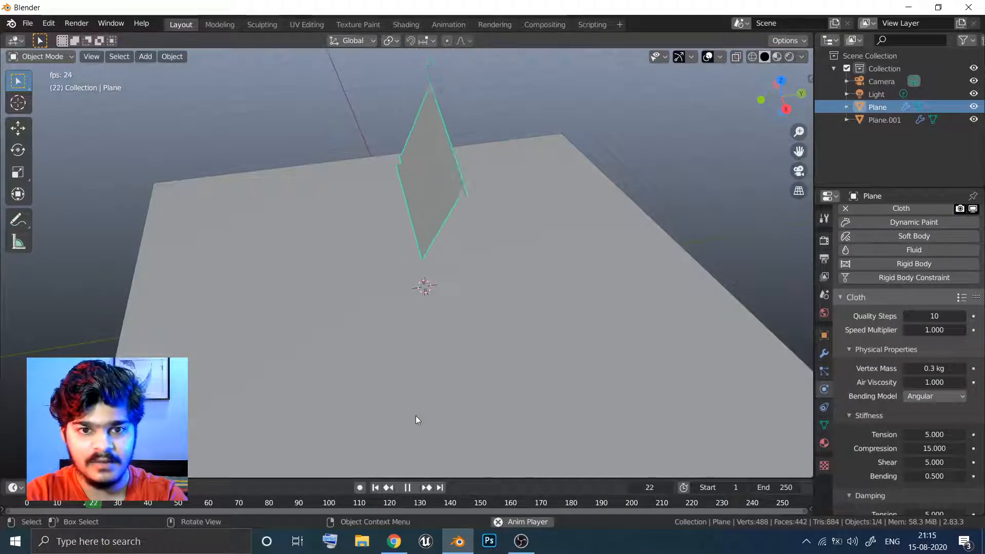
middle_drag(485, 302, 490, 312)
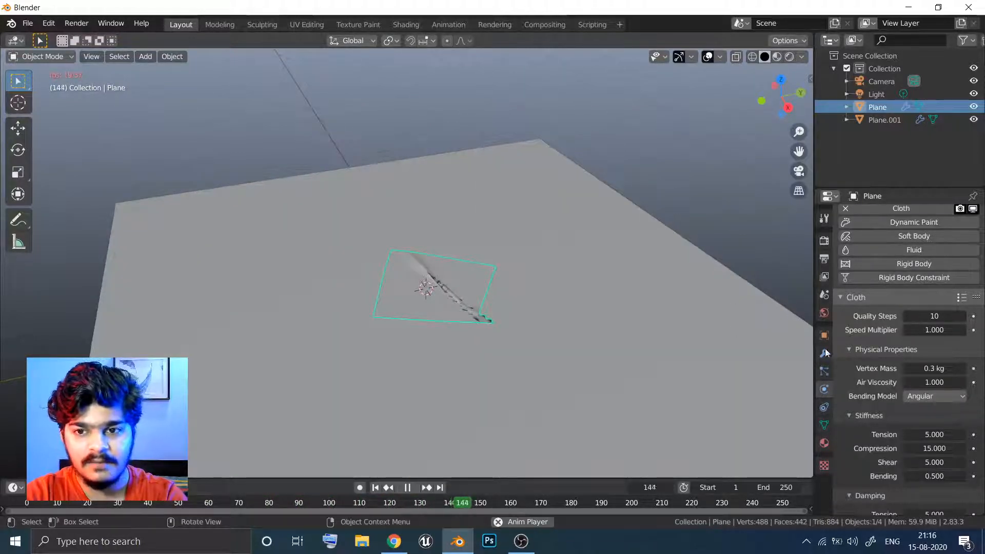
key(space)
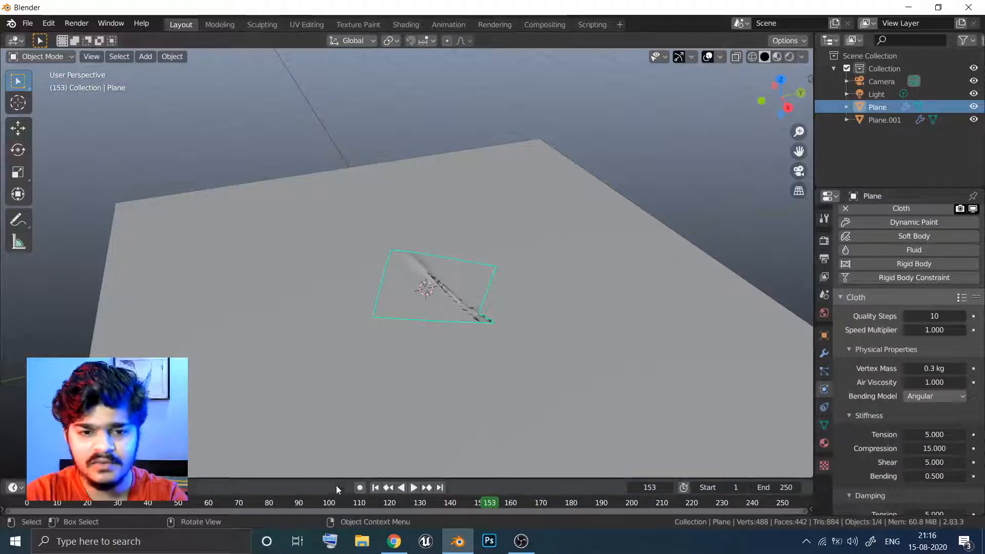
click(375, 487)
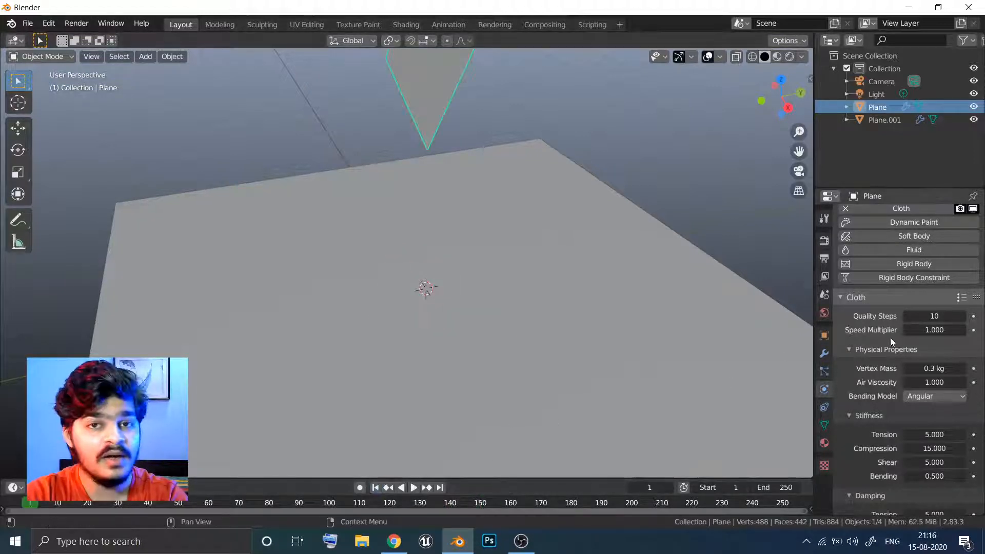
Set the cloth's Stiffness Tension to 1
middle_drag(940, 343, 930, 314)
click(925, 336)
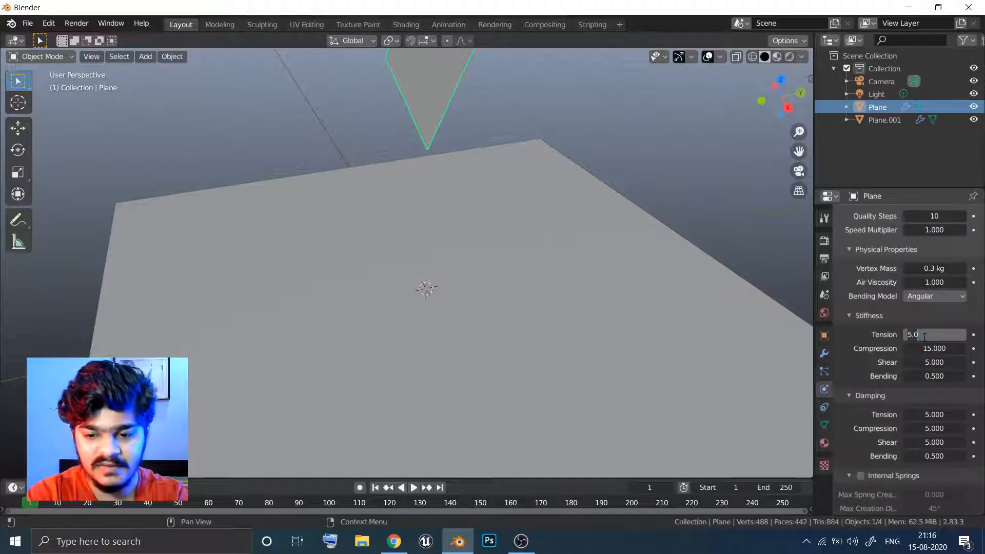
text(1)
key(Return)
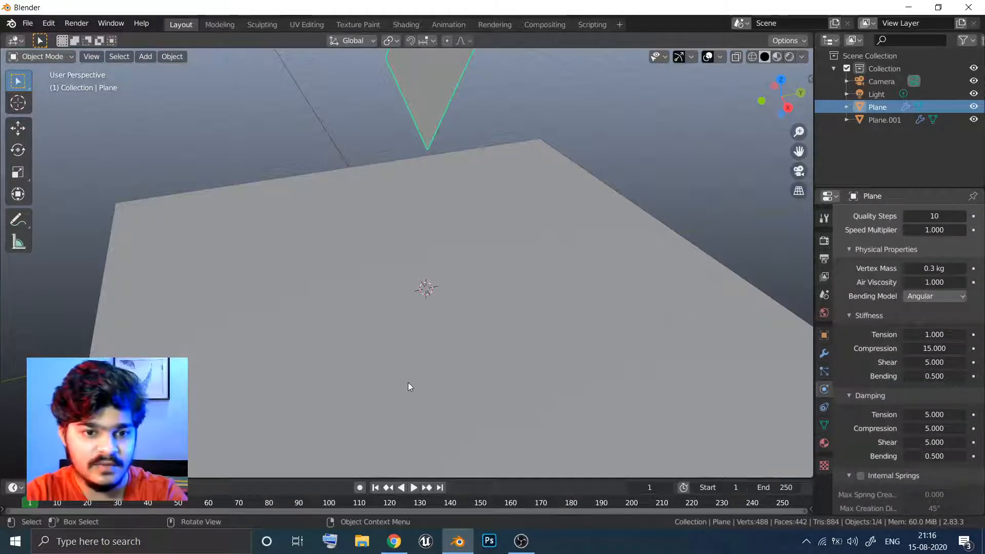
Play the cloth simulation with the reduced Stiffness Tension and stop it once the cloth has settled on the floor
click(413, 488)
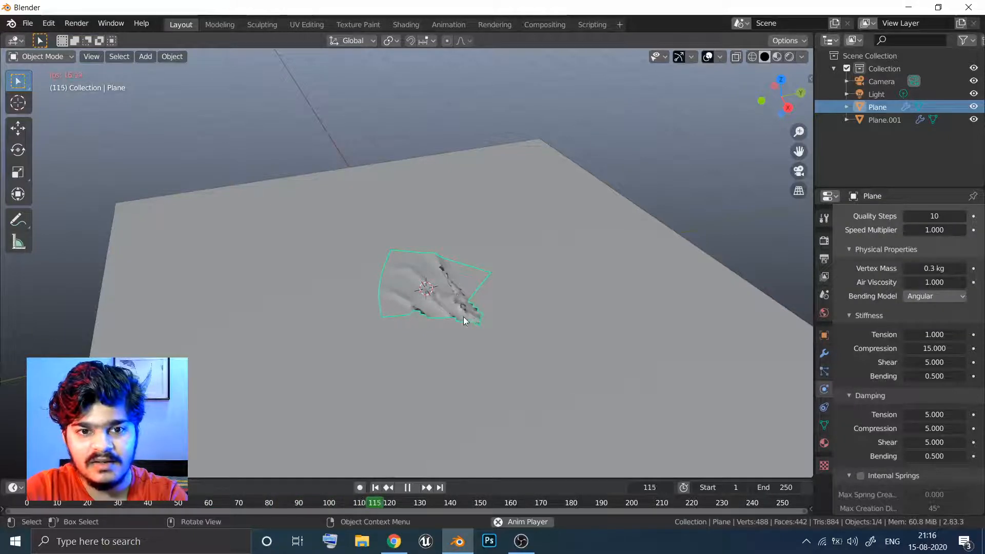
key(space)
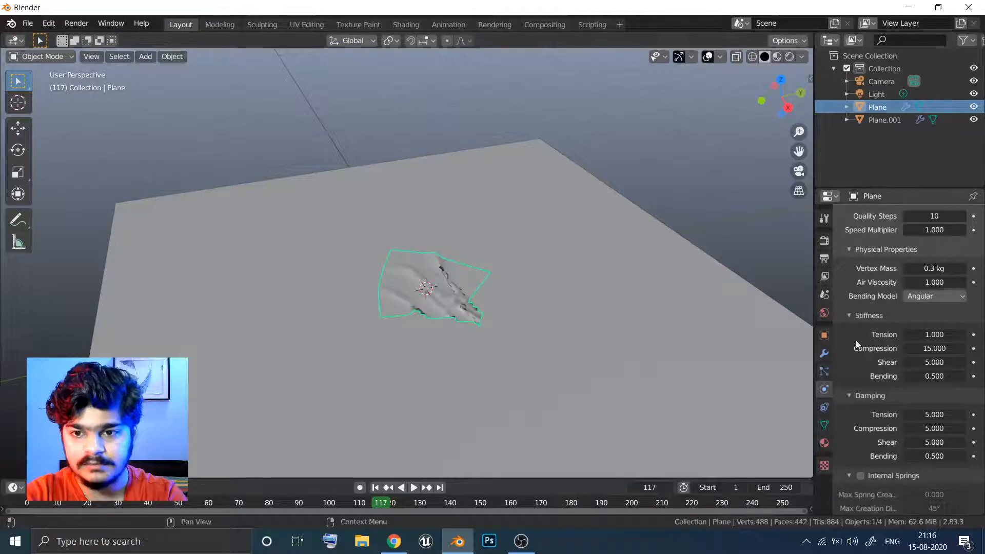
Set the cloth's Stiffness Shear to 13.2, replay the simulation from frame 1 and stop it
drag(957, 362, 973, 362)
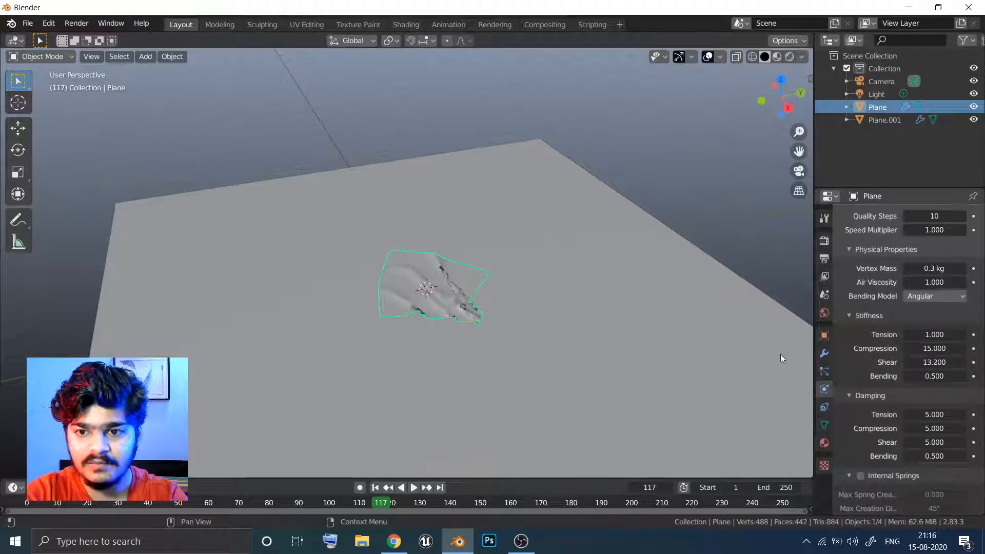
click(374, 488)
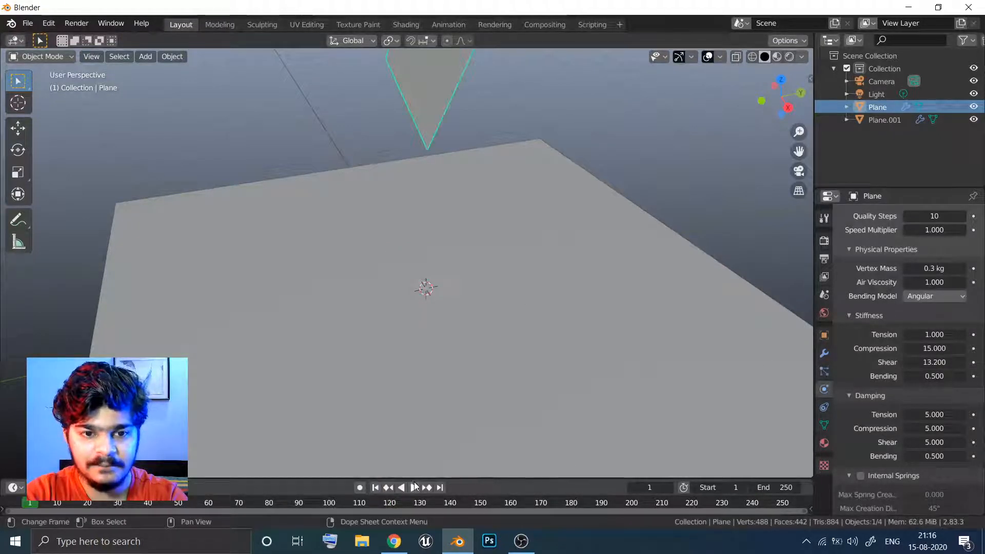
click(414, 488)
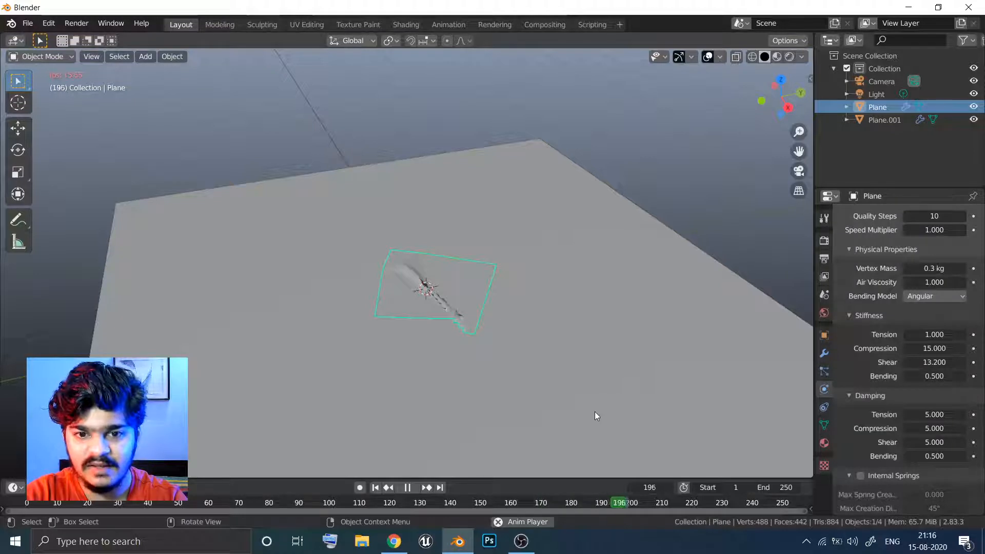
click(412, 488)
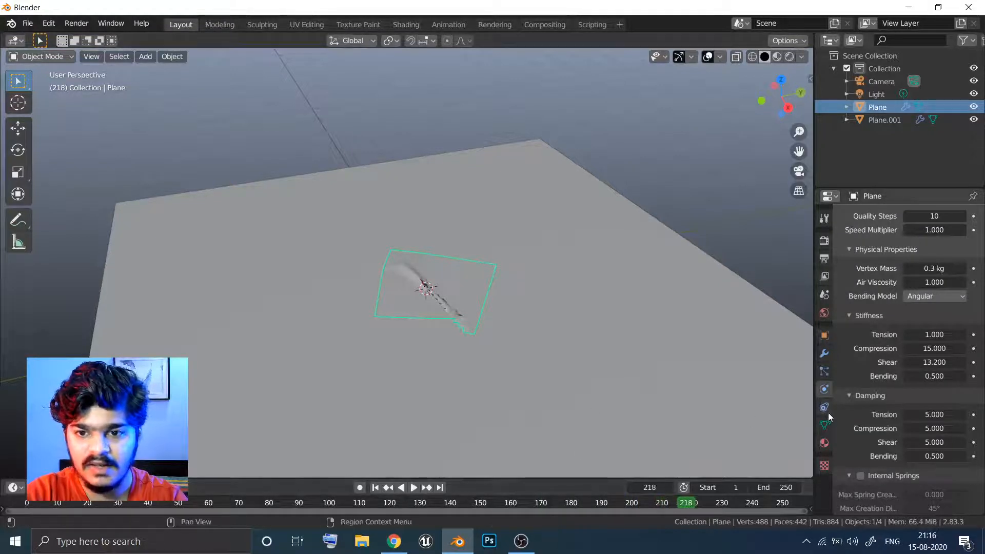
Collapse the Internal Springs settings, expand the cloth's Collisions settings and set the collision Quality to 4
middle_drag(854, 451, 859, 280)
click(858, 280)
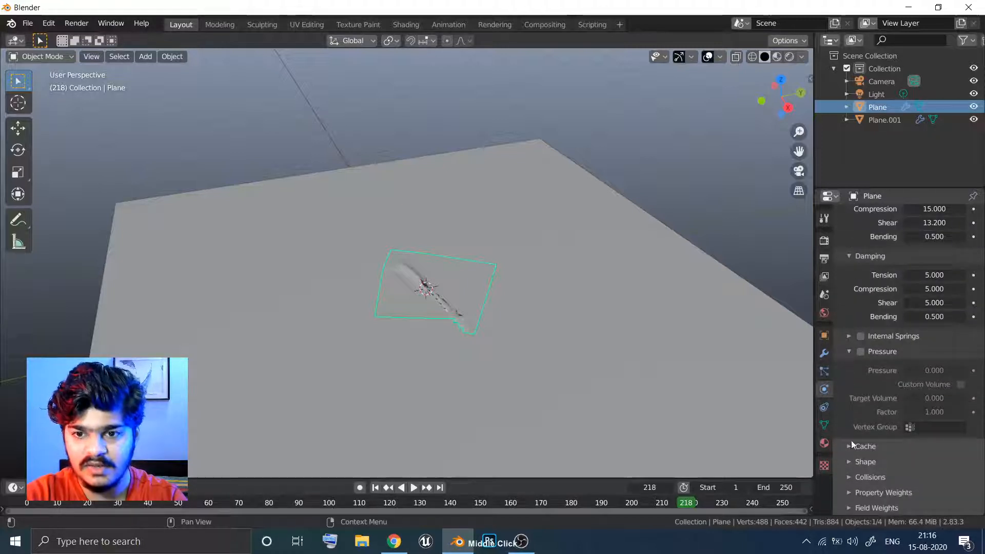
middle_drag(873, 396, 890, 354)
click(855, 475)
middle_drag(855, 473, 887, 315)
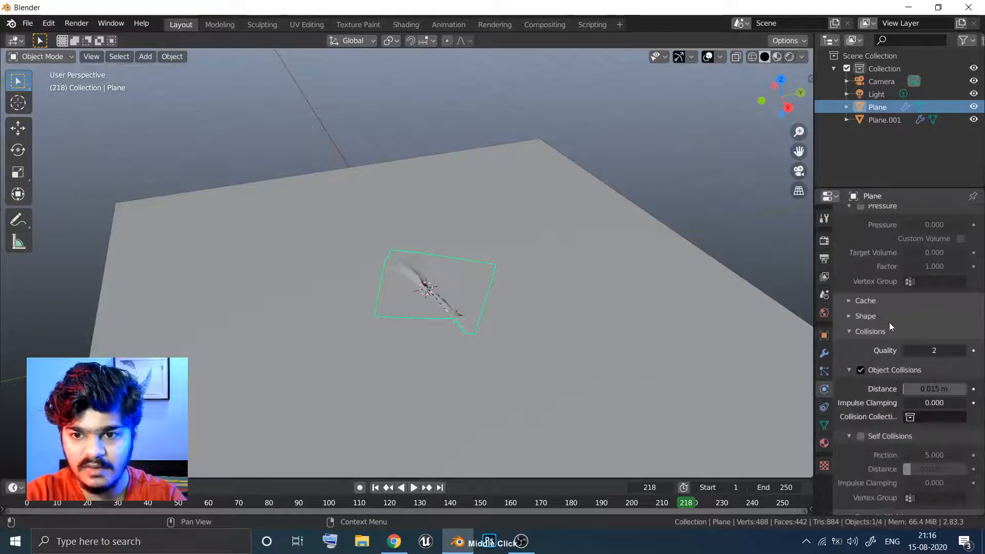
click(963, 352)
click(963, 352)
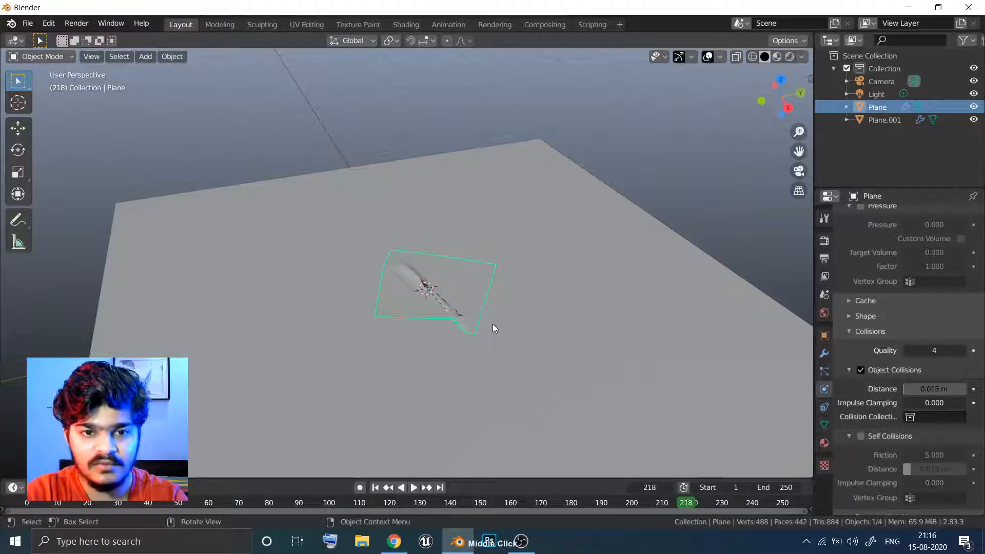
Select the floor plane, reselect the cloth and enable Self Collisions in its collision settings
middle_drag(489, 345, 569, 327)
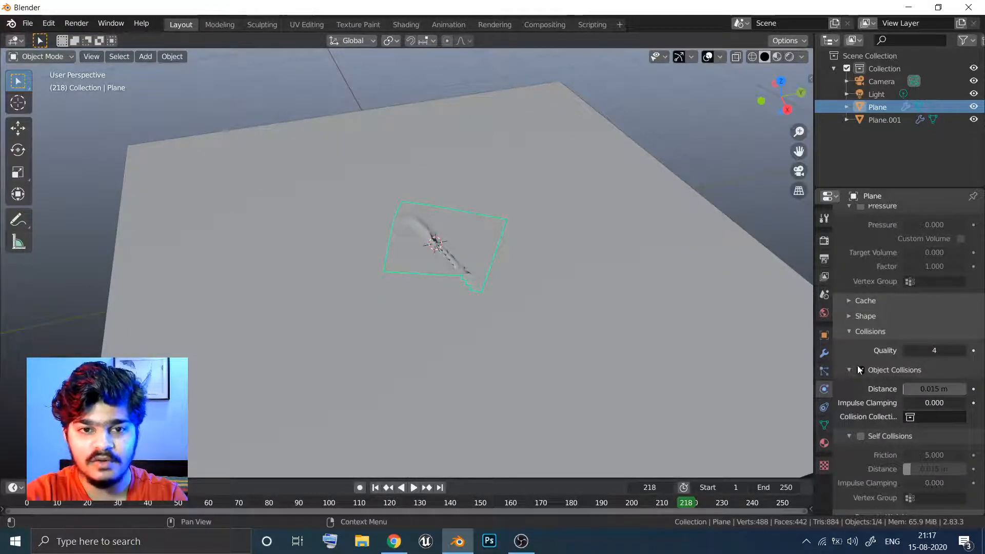
click(643, 326)
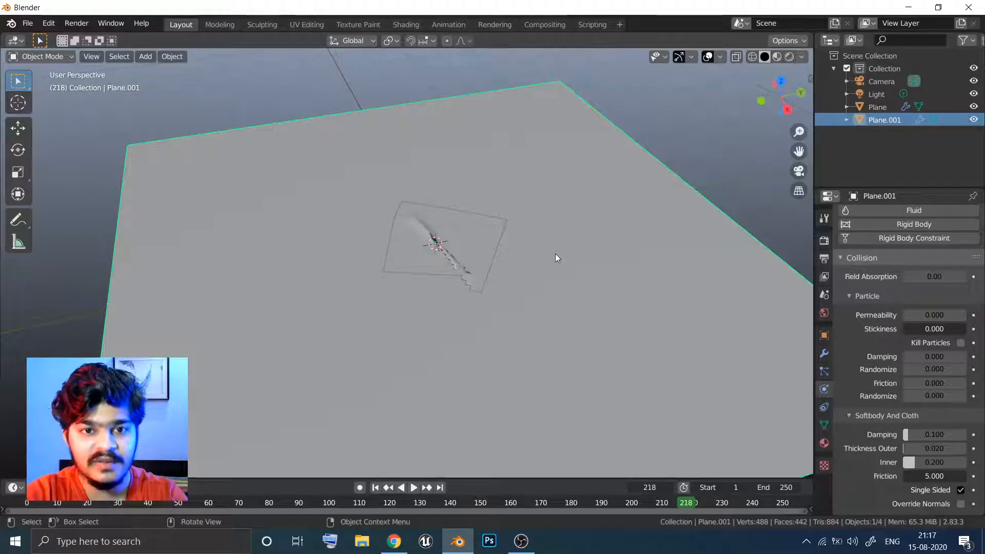
click(484, 250)
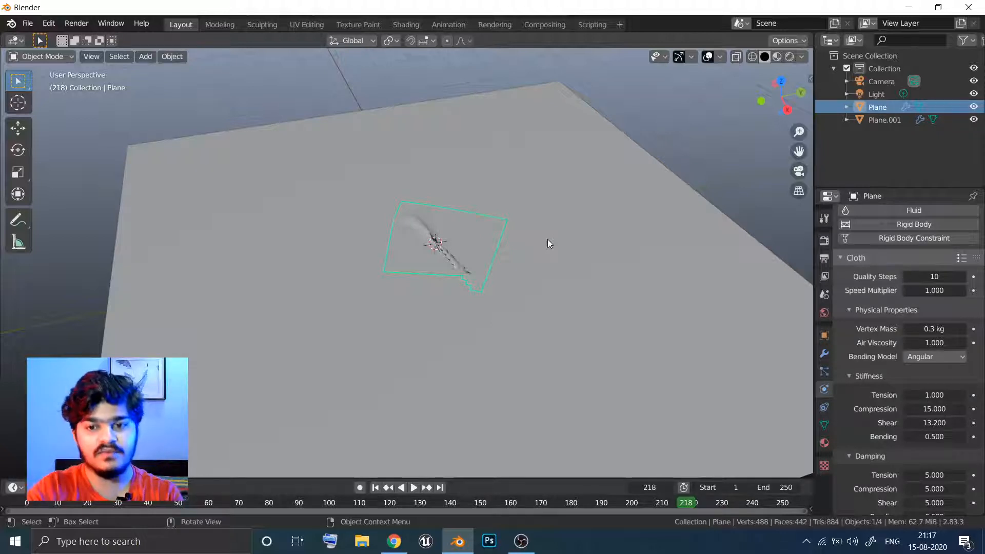
middle_drag(463, 267, 506, 265)
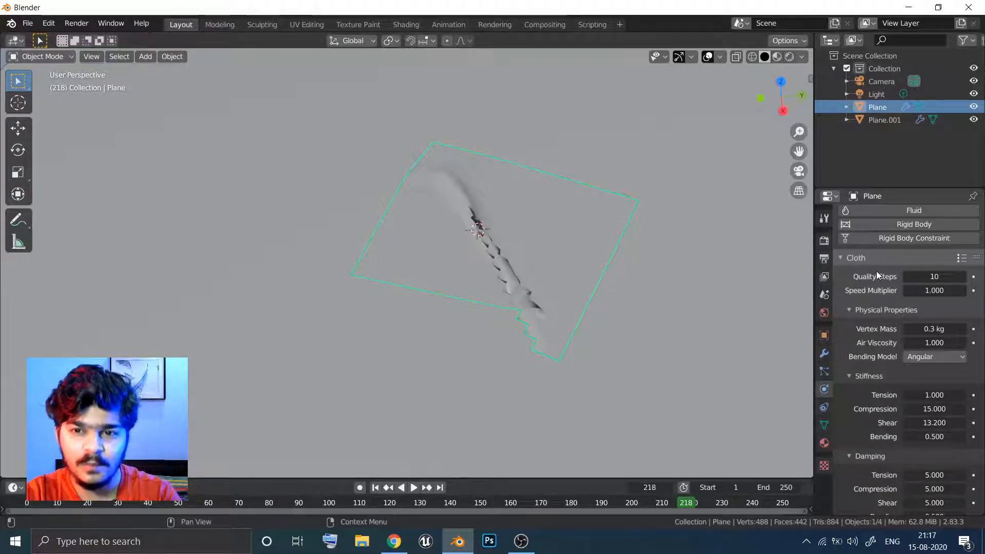
scroll(876, 276, down, 8)
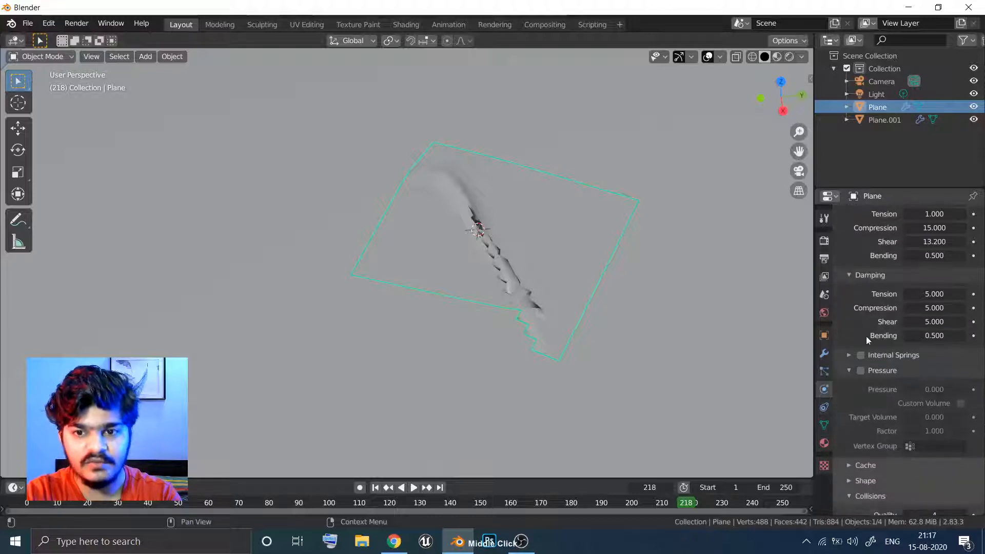
scroll(864, 310, down, 8)
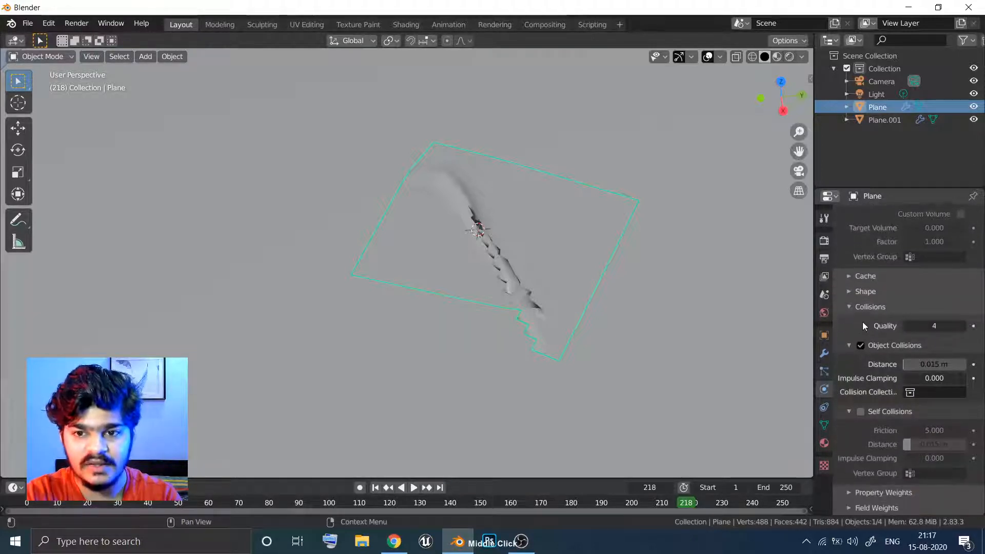
click(860, 412)
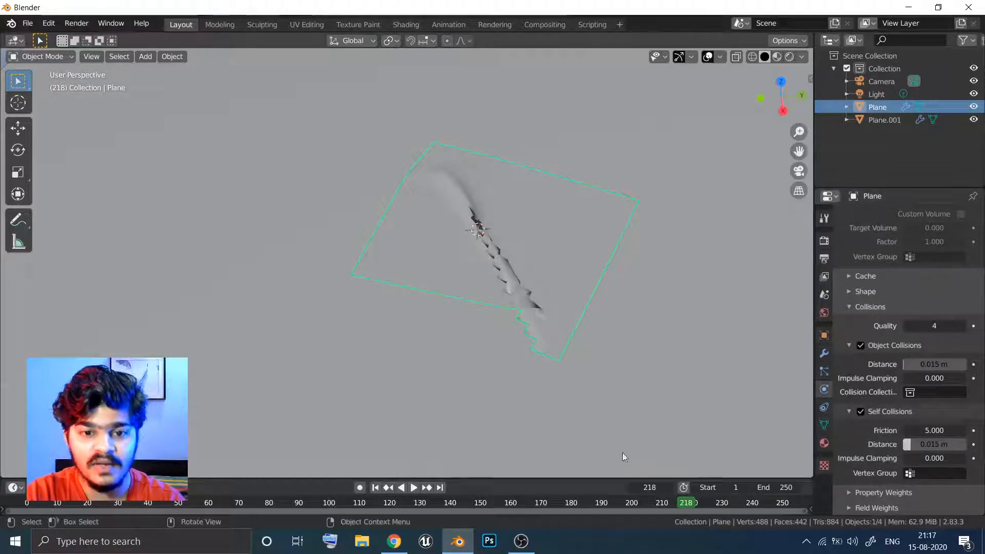
Replay the simulation from frame 1 with Self Collisions on, watch the cloth unfold on the floor and stop playback
click(375, 488)
click(413, 488)
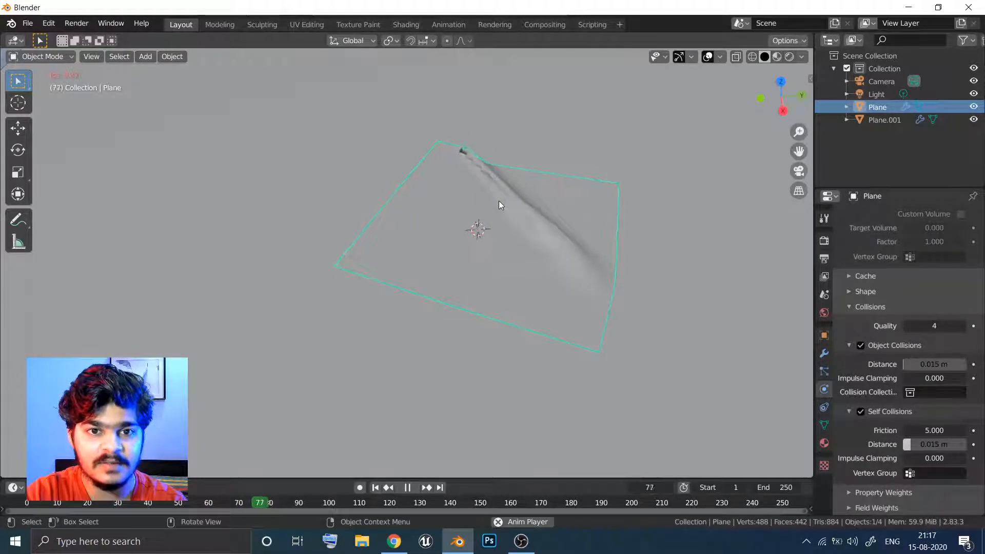
right_click(500, 203)
click(490, 201)
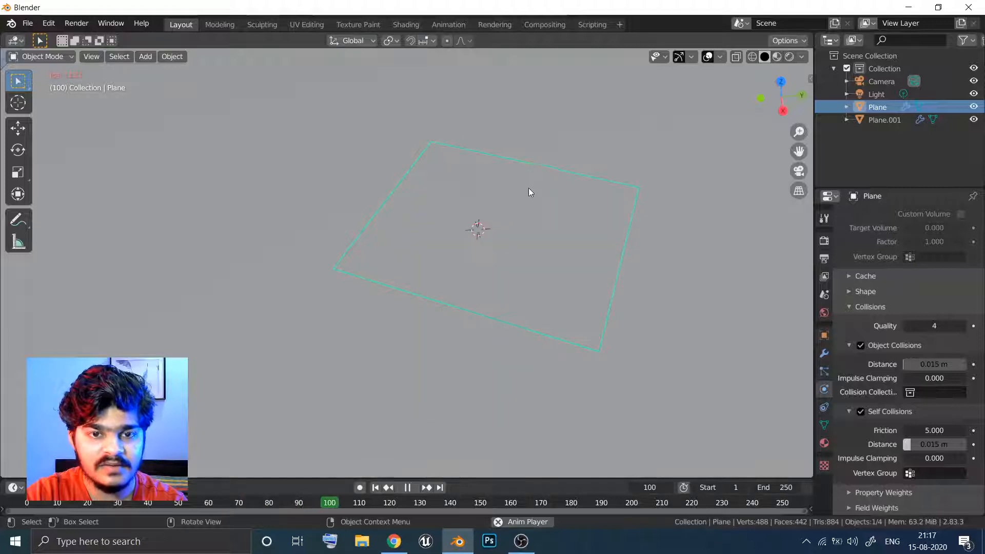
mouse_move(523, 183)
middle_down()
mouse_move(501, 182)
mouse_move(529, 177)
middle_up()
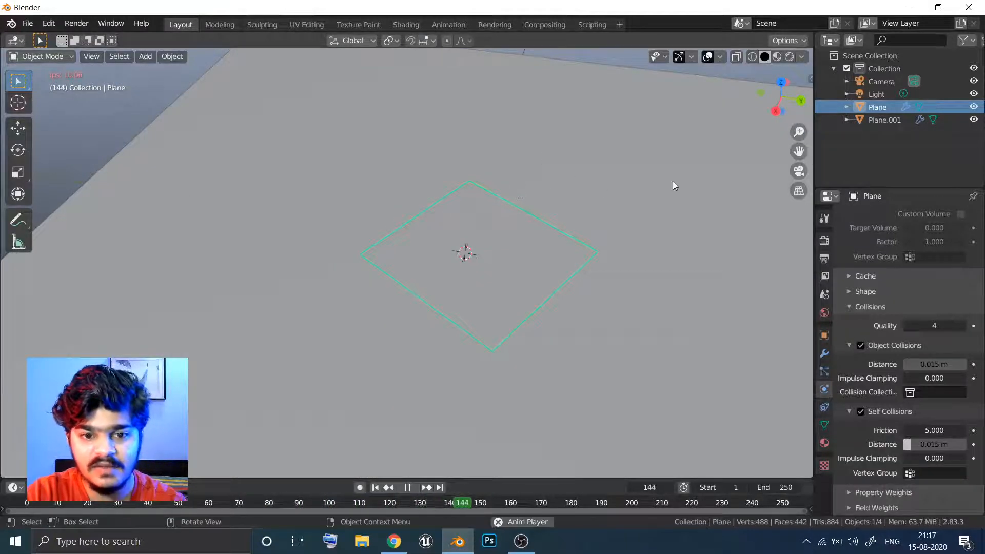
key(space)
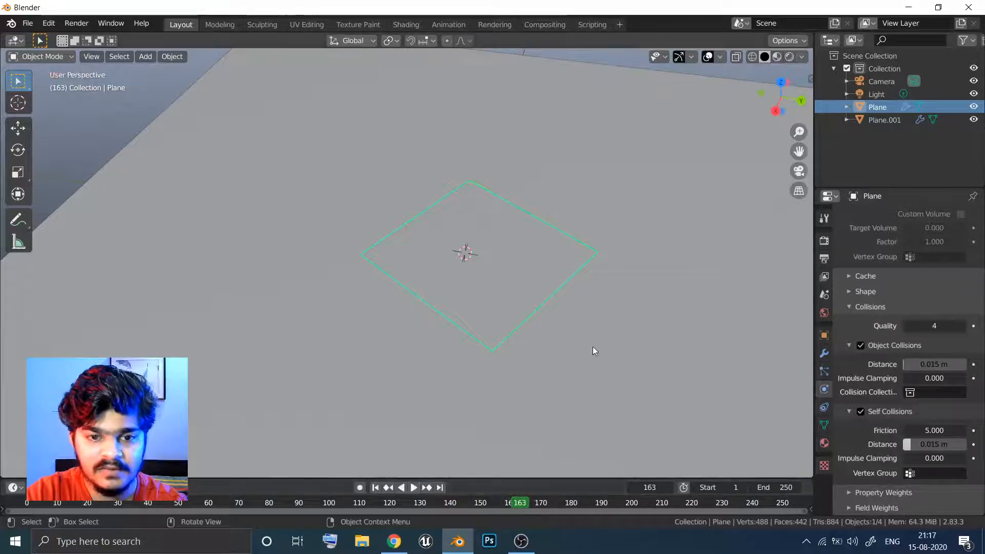
Set the cloth's Stiffness Tension to 22.8
middle_drag(904, 301, 892, 428)
middle_drag(895, 233, 895, 319)
drag(924, 238, 934, 238)
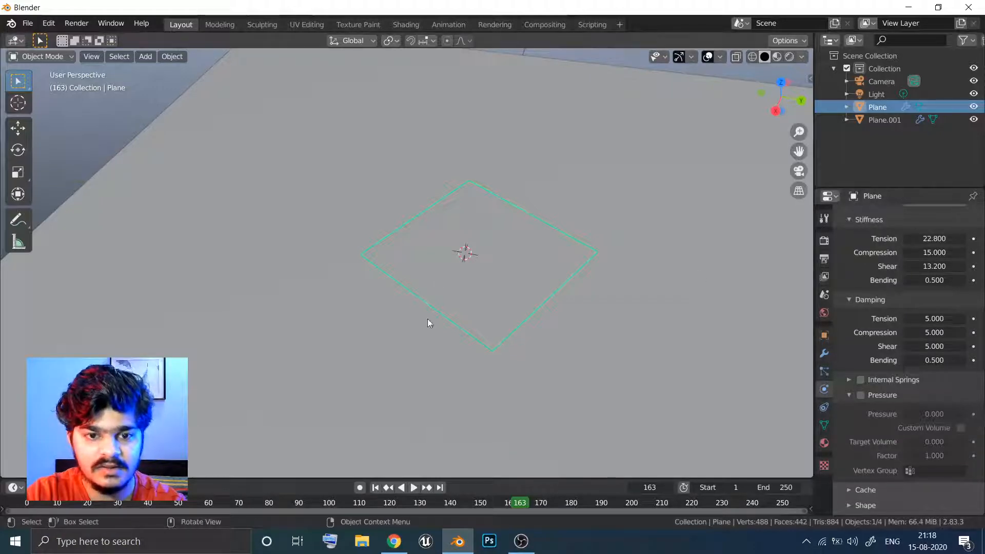
Replay the stiffer cloth from frame 1, scrub back over its landing and stop playback
click(376, 488)
click(415, 488)
middle_drag(482, 321, 467, 350)
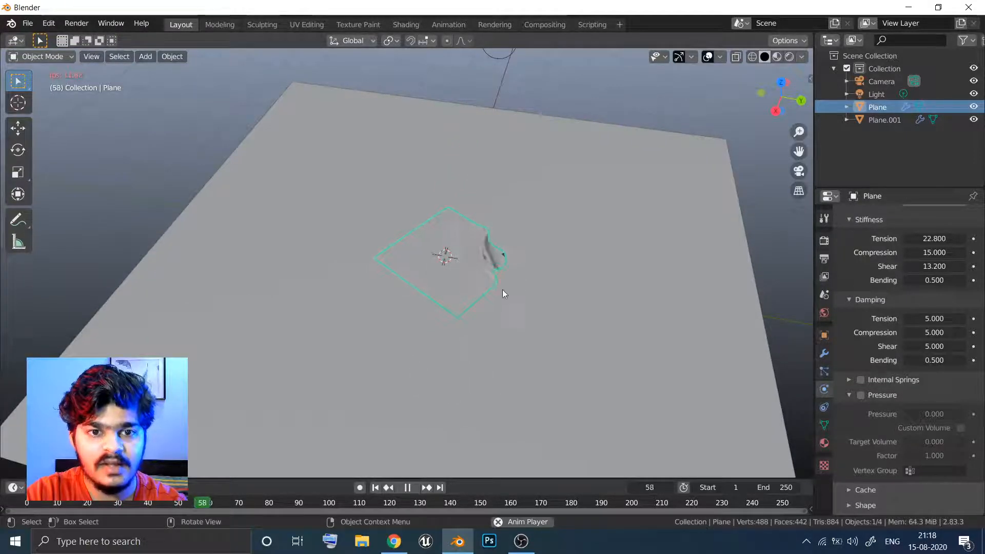
drag(281, 503, 228, 506)
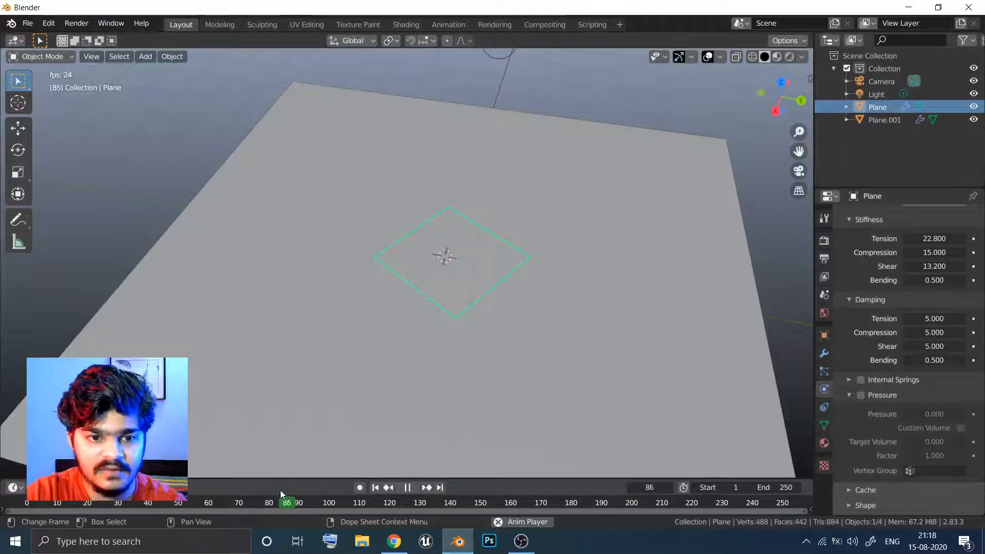
click(397, 492)
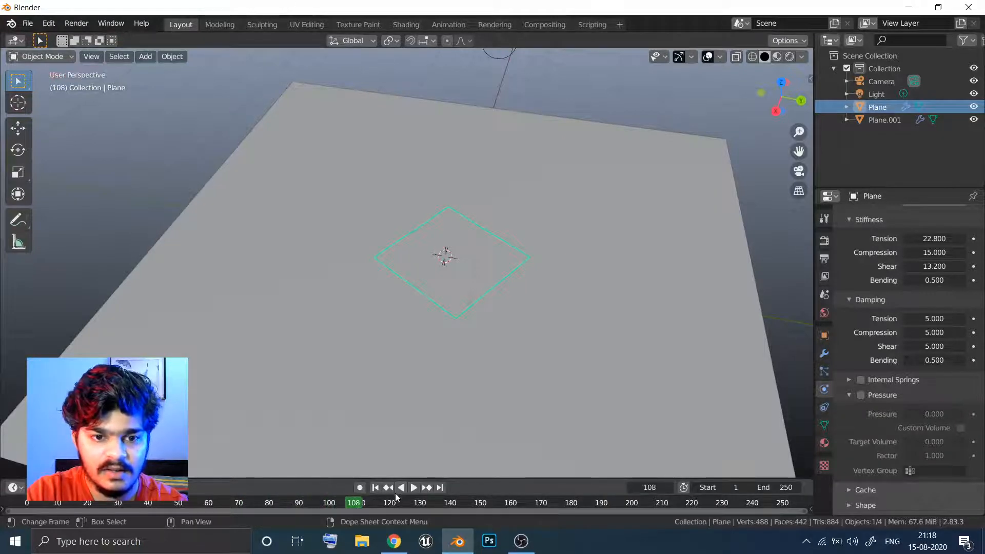
Scrub the timeline back to frame 55, where the cloth is still folded on the floor
drag(361, 504, 179, 503)
middle_drag(428, 299, 398, 313)
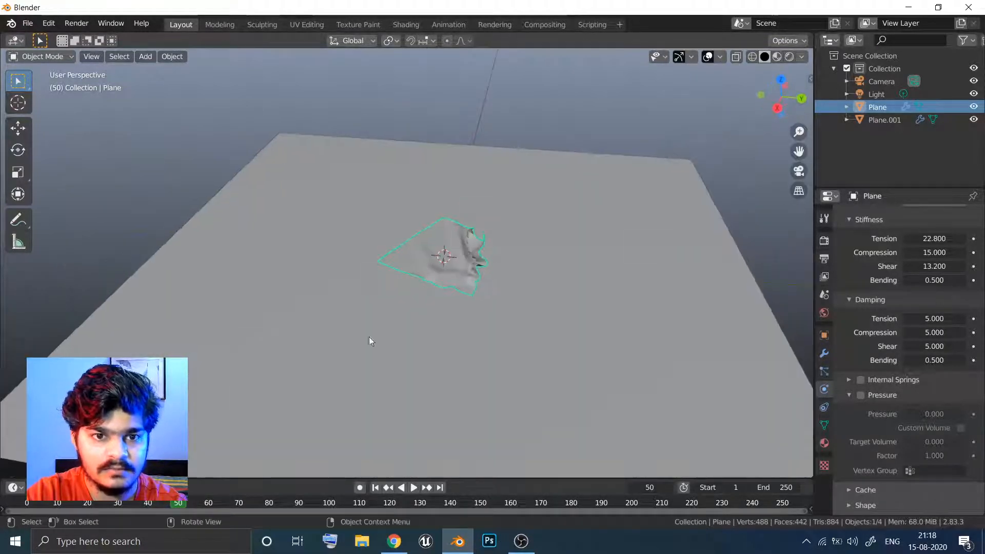
drag(184, 507, 194, 504)
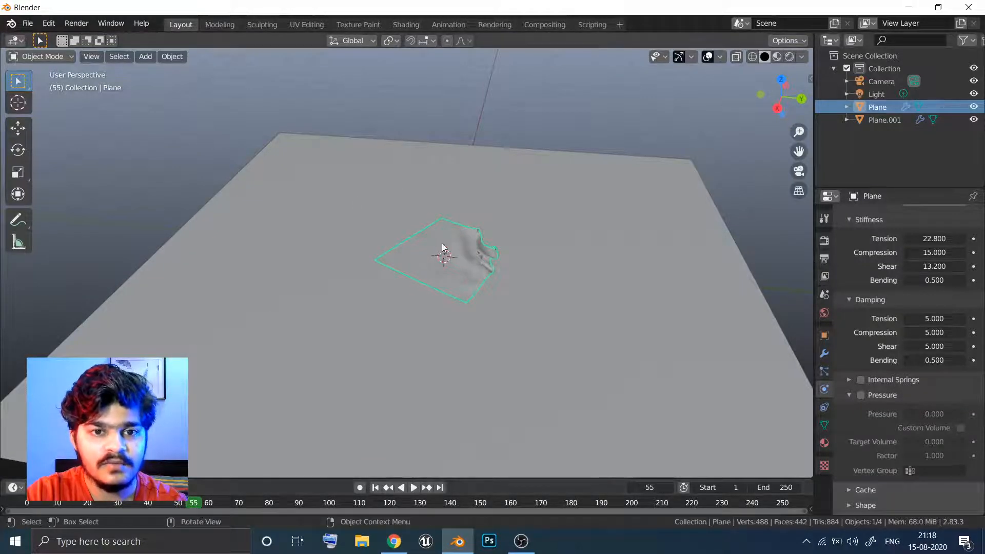
Add a Subdivision Surface modifier to the cloth and examine the smoothed folds up close from several angles
click(824, 352)
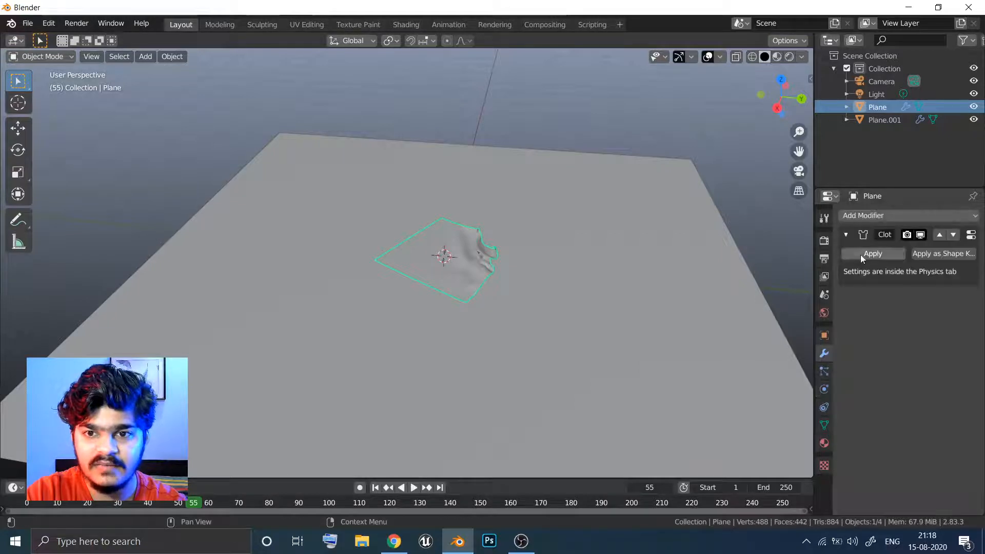
click(885, 216)
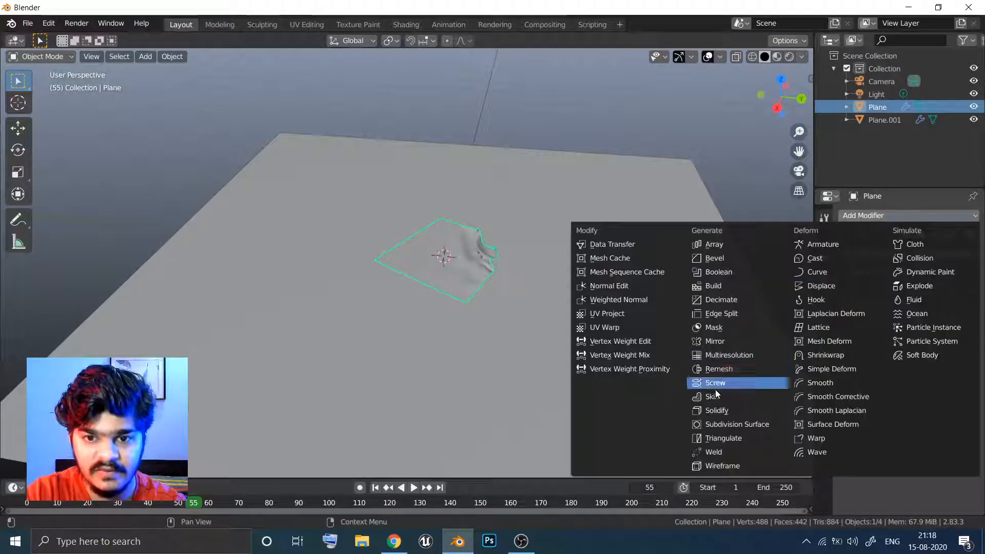
click(717, 425)
middle_drag(536, 278, 592, 242)
scroll(615, 225, up, 4)
shift+middle_drag(645, 206, 563, 270)
middle_drag(592, 237, 602, 269)
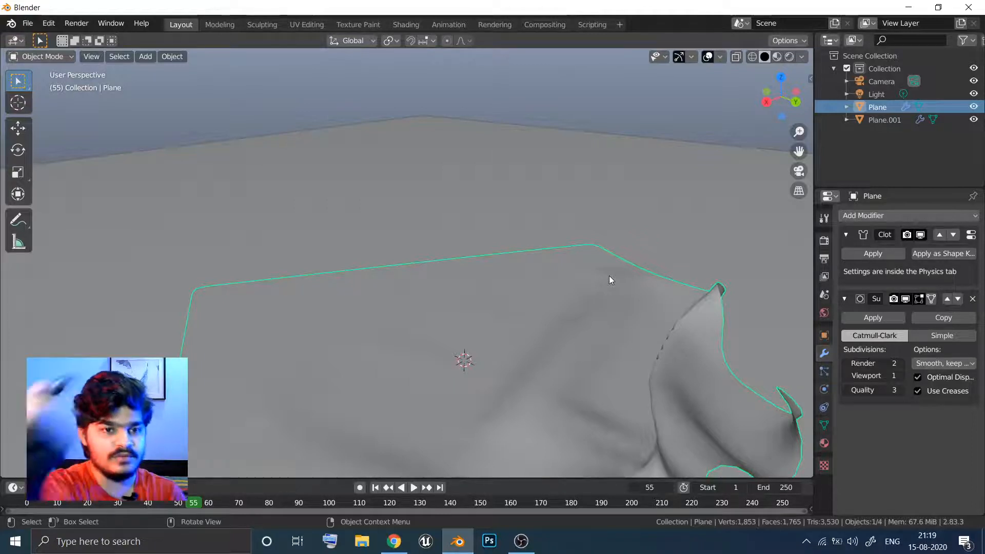
middle_drag(545, 296, 514, 369)
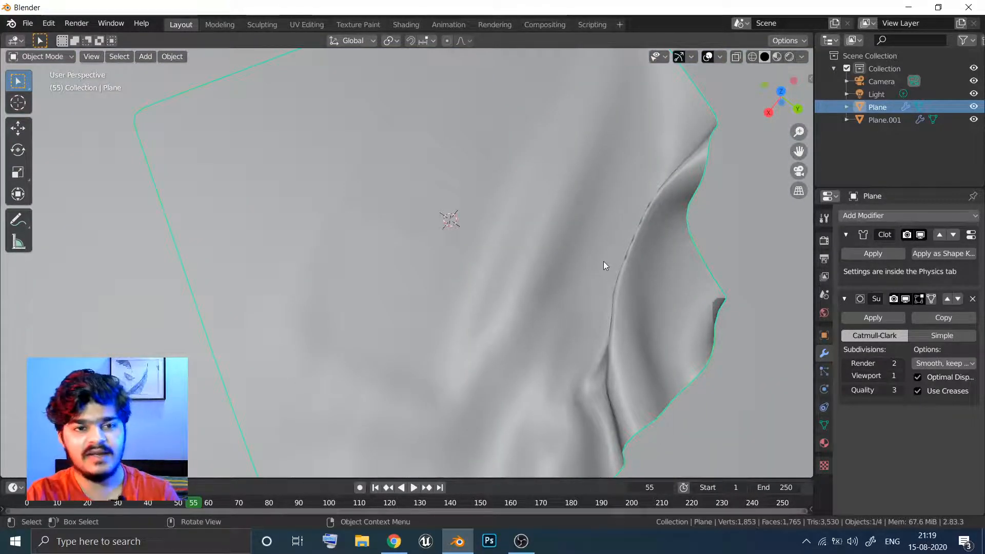
middle_drag(585, 270, 521, 297)
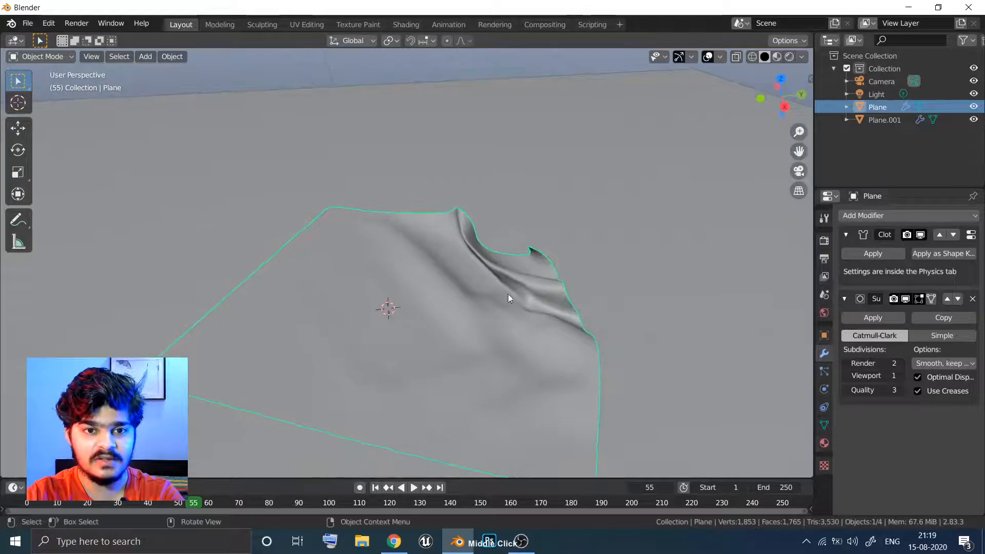
Select the cloth plane and delete it, keeping the floor plane
click(416, 314)
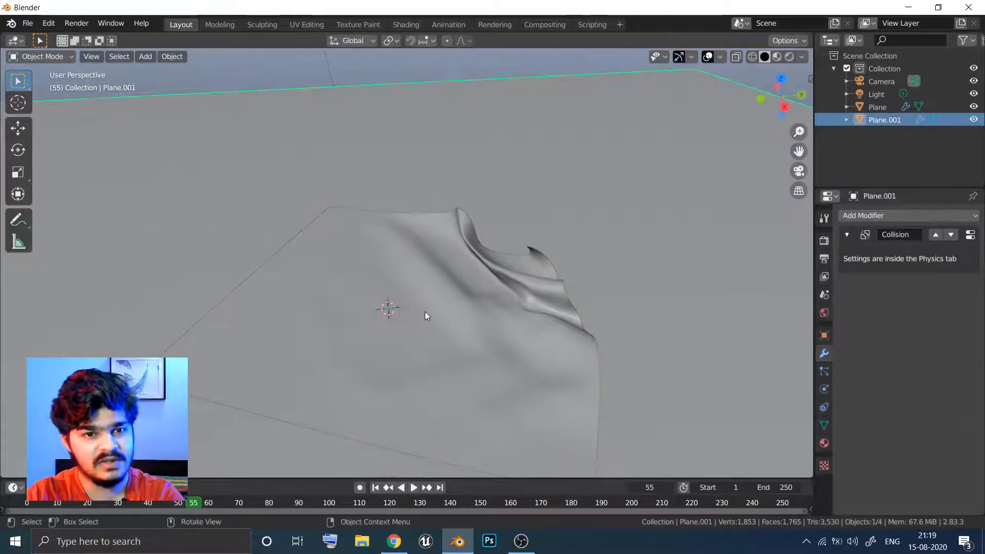
click(427, 313)
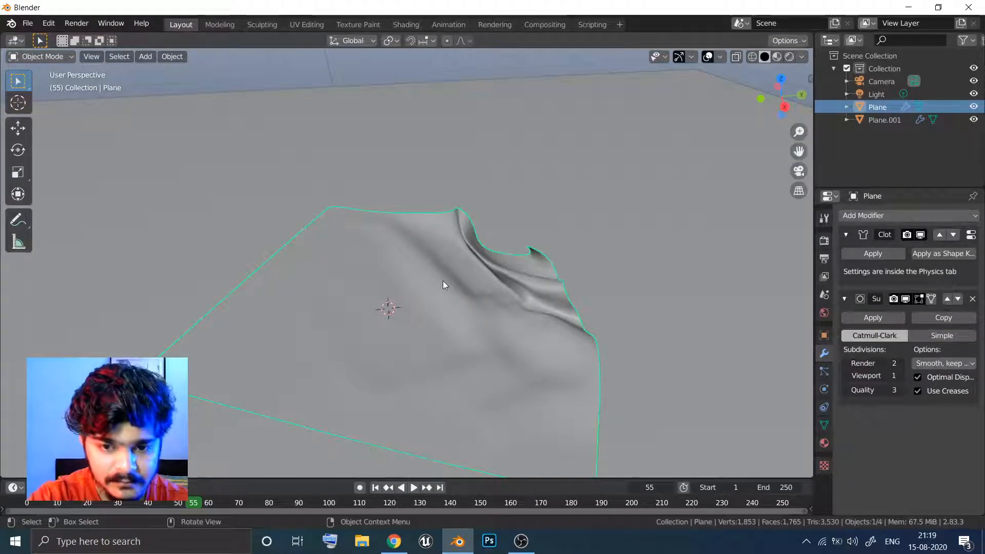
key(Delete)
Add a cube mesh and raise it about 2.6 m along Z above the floor plane
middle_click(445, 295)
ctrl+middle_drag(445, 296, 422, 307)
key(shift+a)
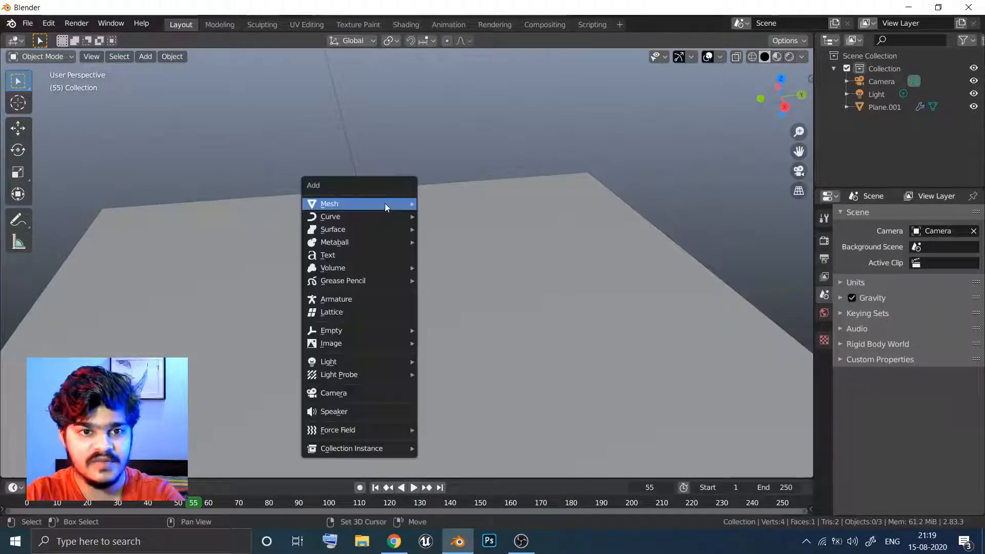
mouse_move(385, 203)
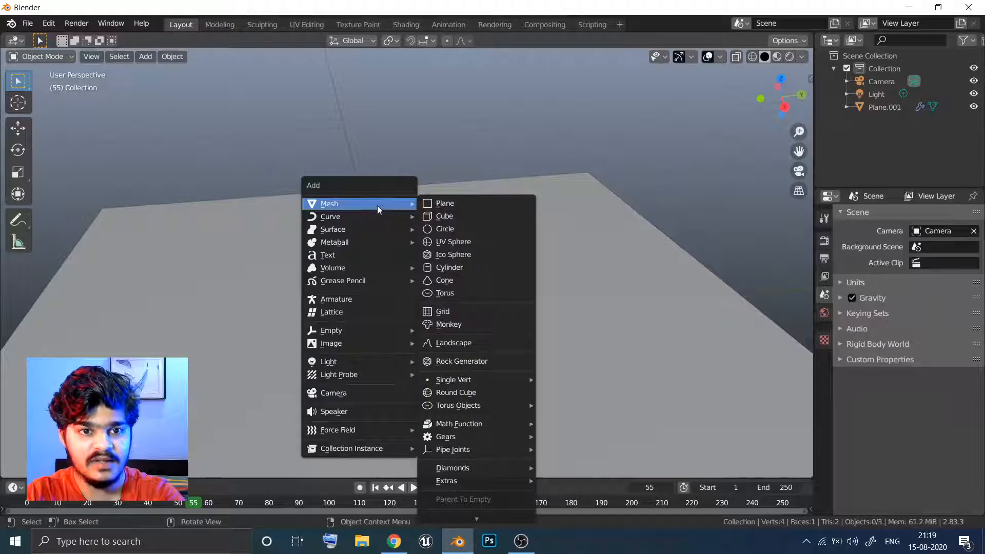
click(448, 216)
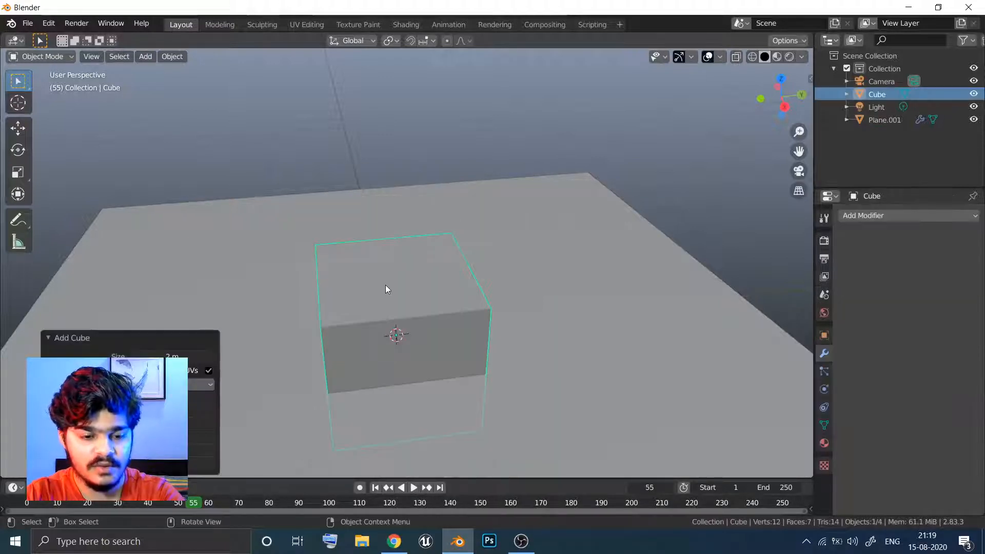
key(g)
key(z)
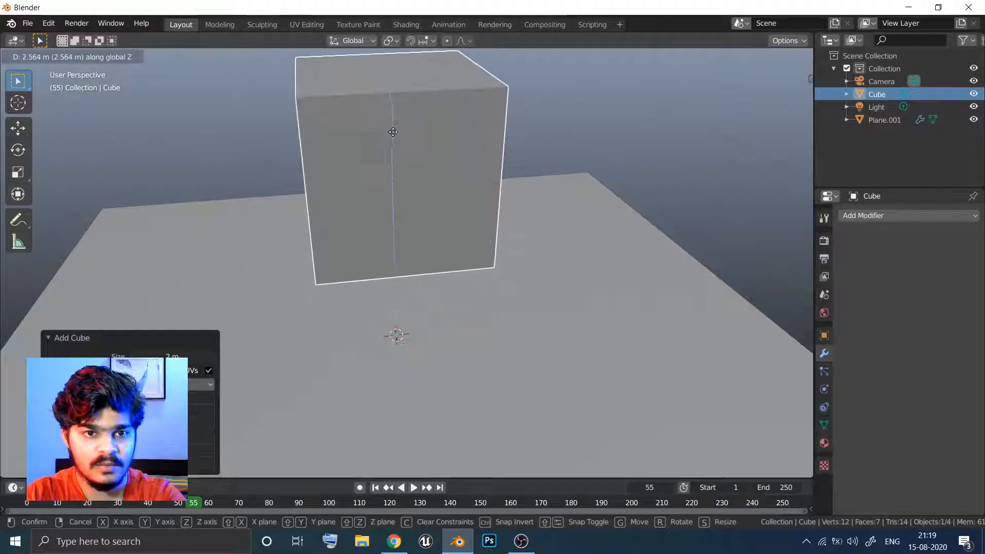
click(387, 126)
Scale the cube down along Z only to flatten it into a thin square slab
key(s)
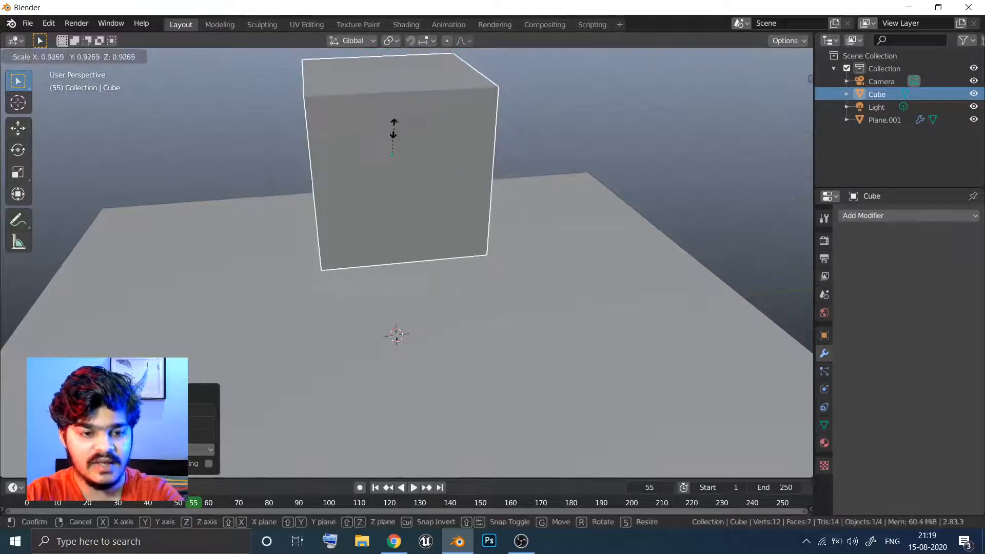
key(z)
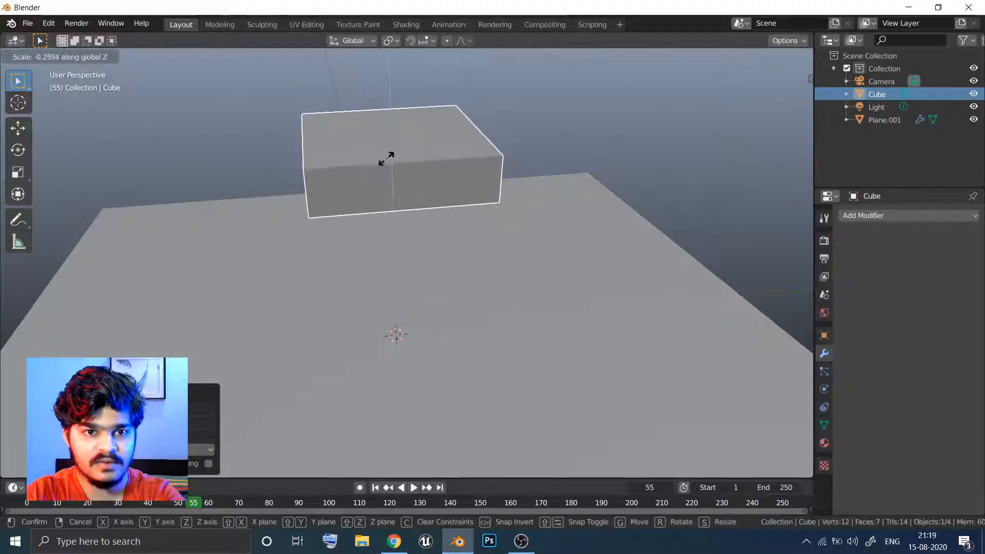
click(389, 156)
mouse_move(389, 128)
middle_down()
mouse_move(366, 137)
mouse_move(337, 112)
mouse_move(352, 139)
mouse_move(409, 106)
mouse_move(409, 142)
mouse_move(412, 122)
mouse_move(399, 128)
mouse_move(399, 115)
middle_up()
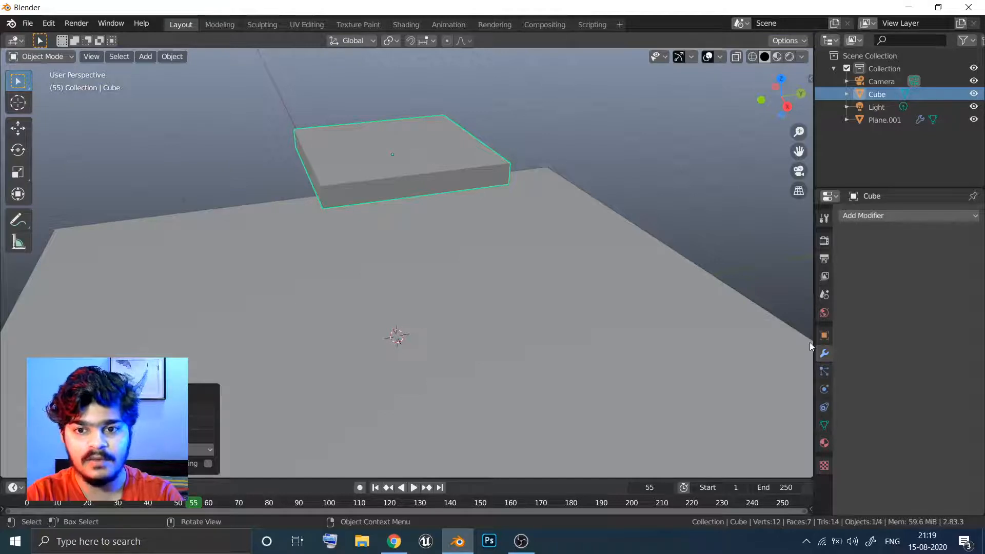
Enable Cloth physics on the flattened slab and return the timeline to frame 1
click(824, 390)
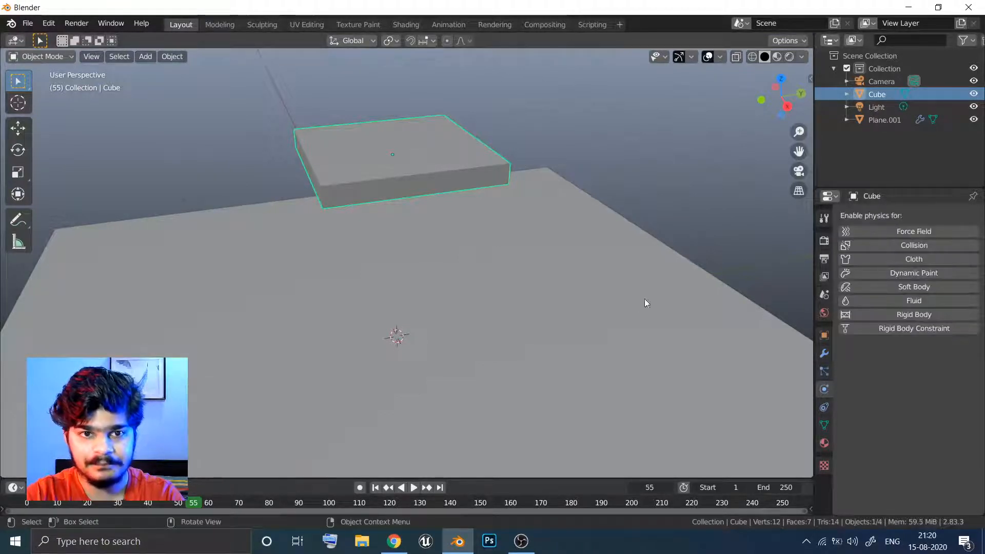
click(473, 186)
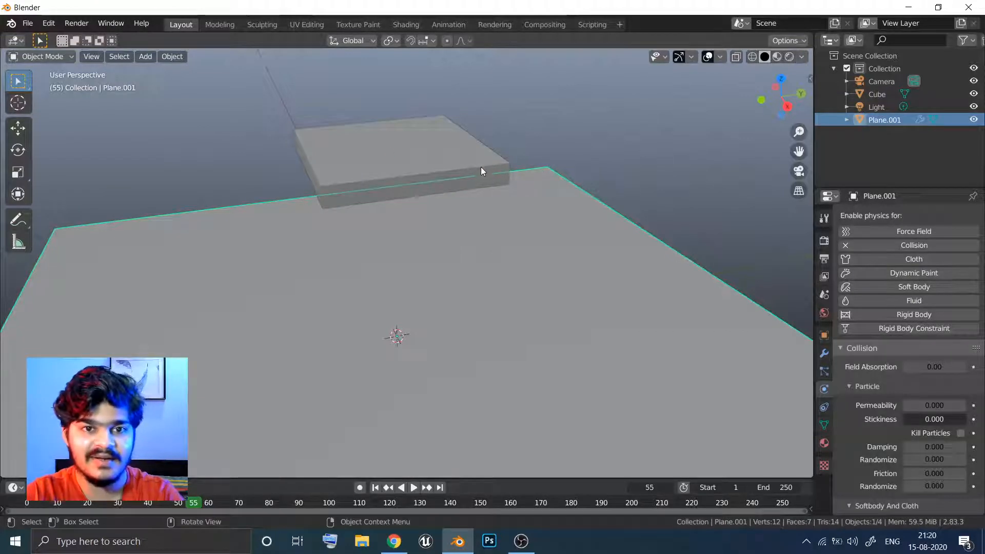
click(481, 170)
middle_drag(488, 170, 611, 255)
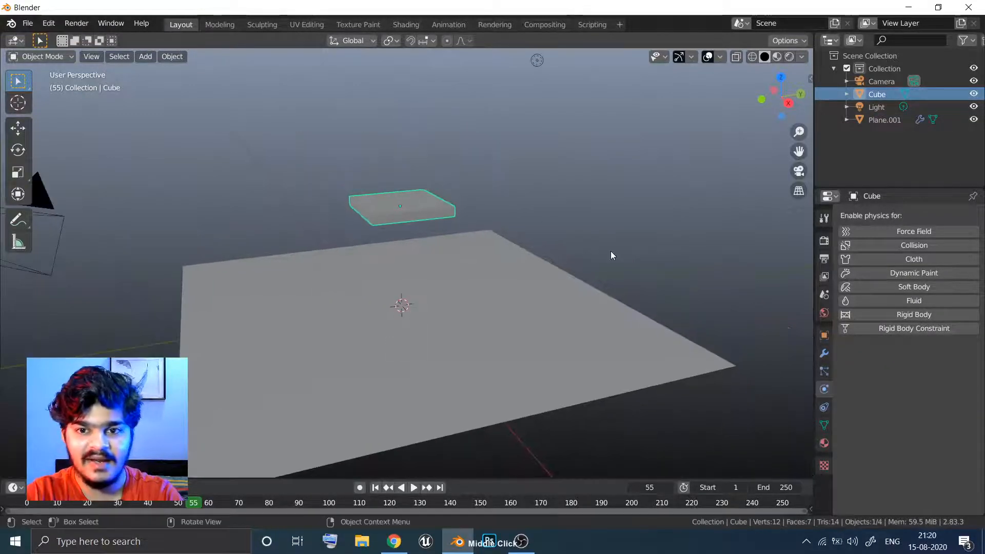
click(875, 259)
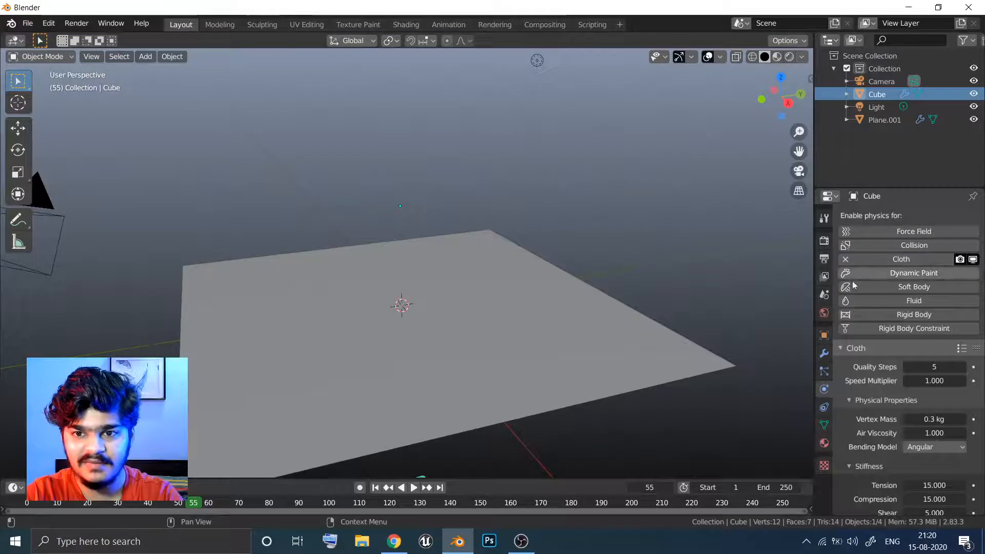
drag(198, 504, 191, 503)
click(375, 488)
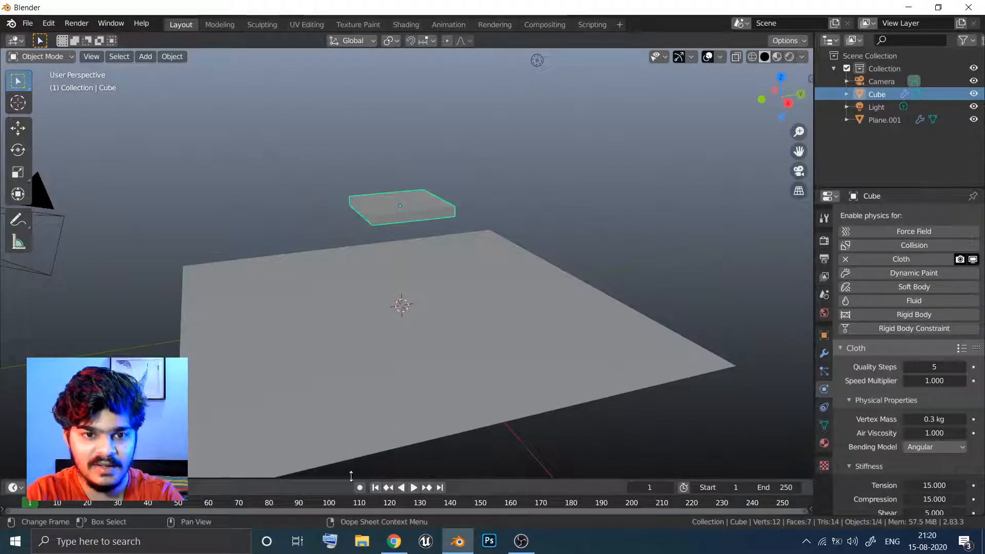
Go down to the Collisions area of the slab's cloth settings and collapse the Self Collisions and Property Weights sections
middle_drag(899, 390, 913, 311)
middle_drag(911, 352, 908, 303)
middle_drag(913, 380, 913, 280)
middle_drag(913, 491, 913, 322)
middle_drag(911, 391, 910, 308)
click(848, 491)
middle_drag(858, 497, 861, 440)
middle_drag(861, 471, 861, 437)
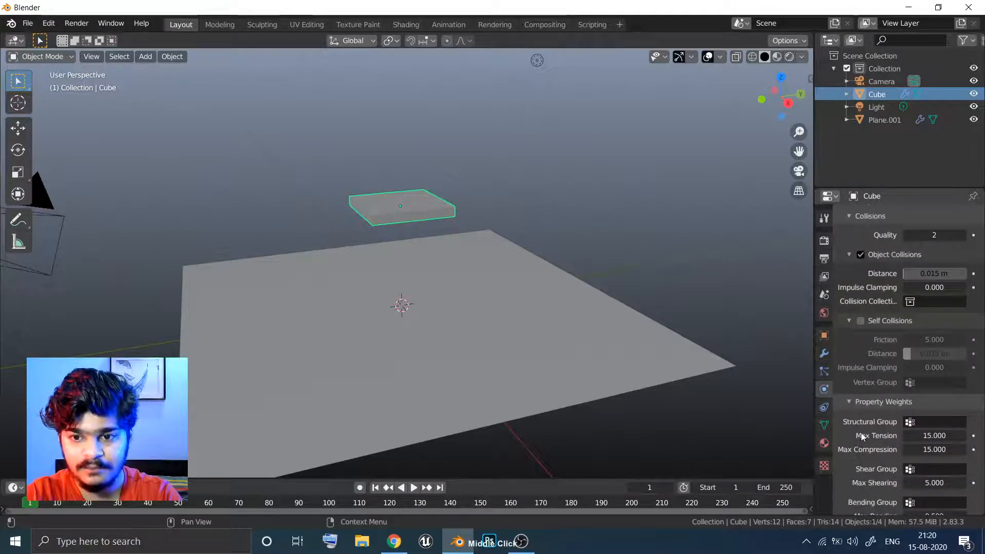
click(851, 403)
click(858, 461)
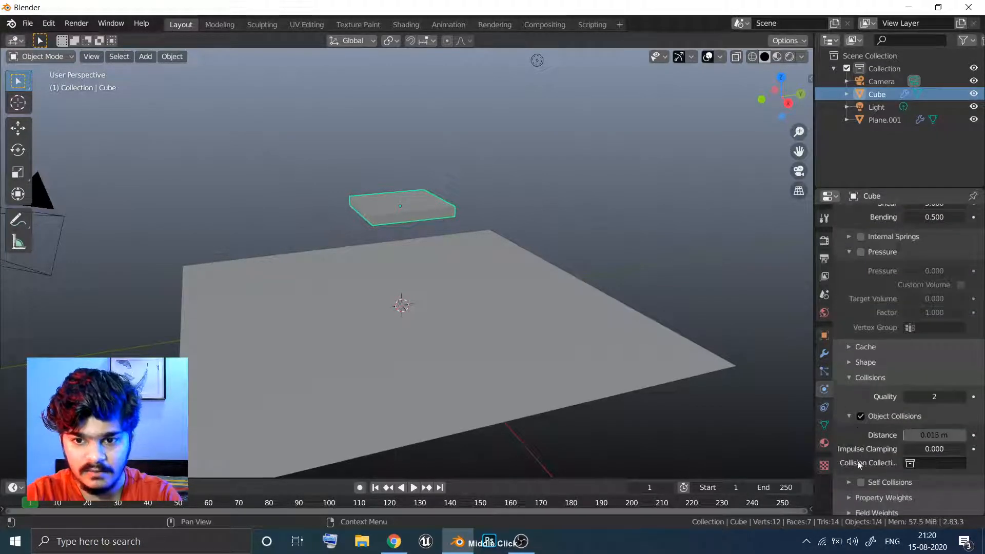
Expand the cloth's Field Weights and lower the Gravity weight
middle_drag(850, 510, 857, 474)
click(853, 504)
scroll(853, 507, down, 7)
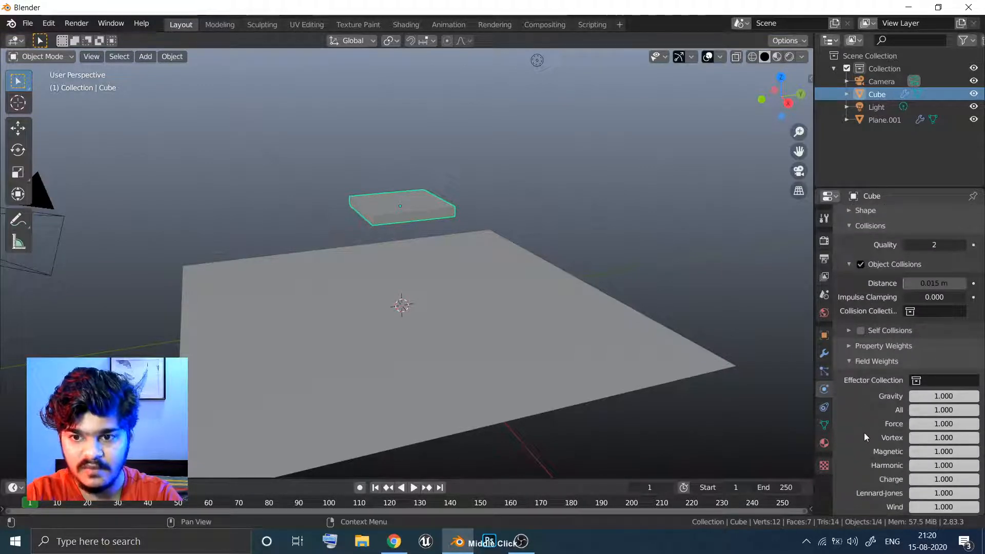
drag(930, 398, 832, 403)
Enable Pressure in the slab's cloth settings and enter Edit Mode on the slab
middle_drag(889, 329, 876, 364)
scroll(872, 349, up, 6)
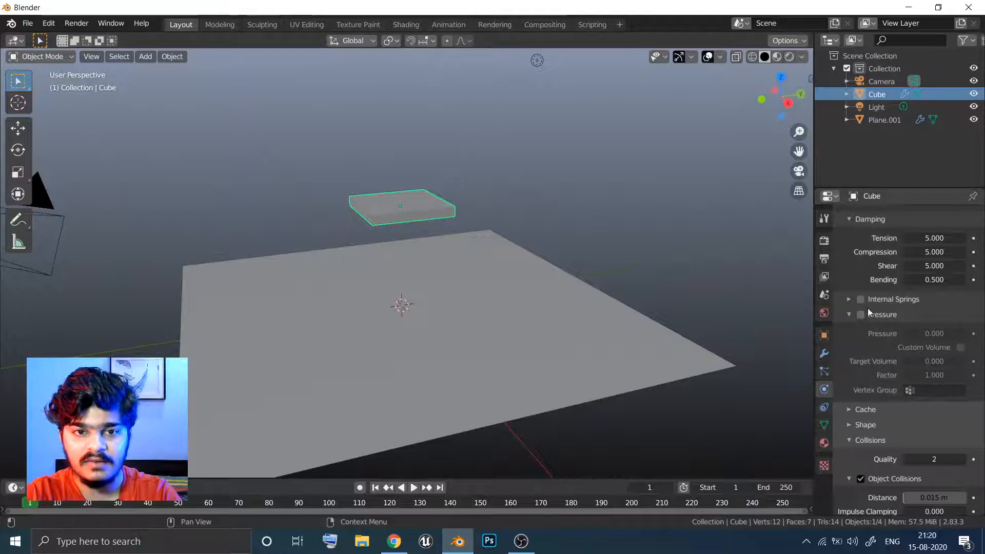
click(861, 315)
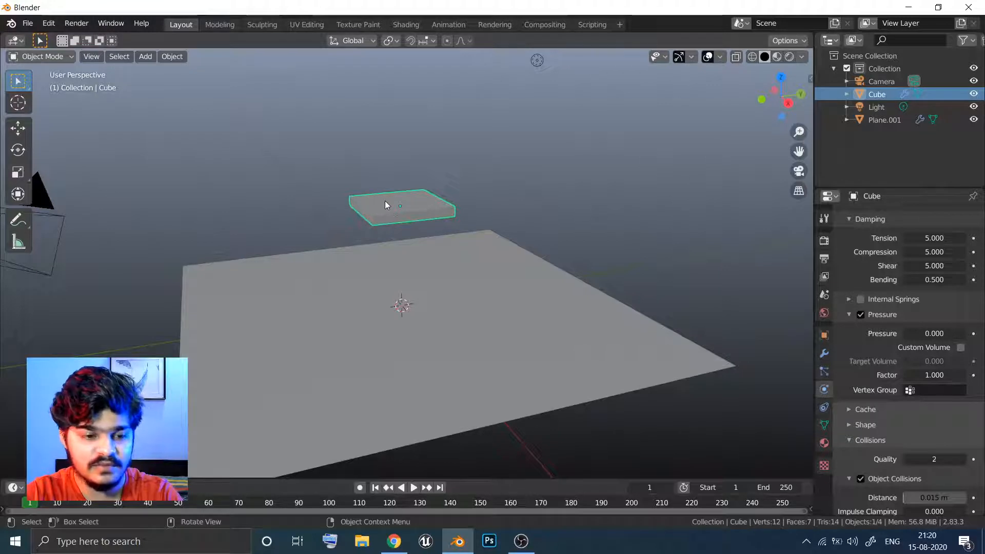
key(Tab)
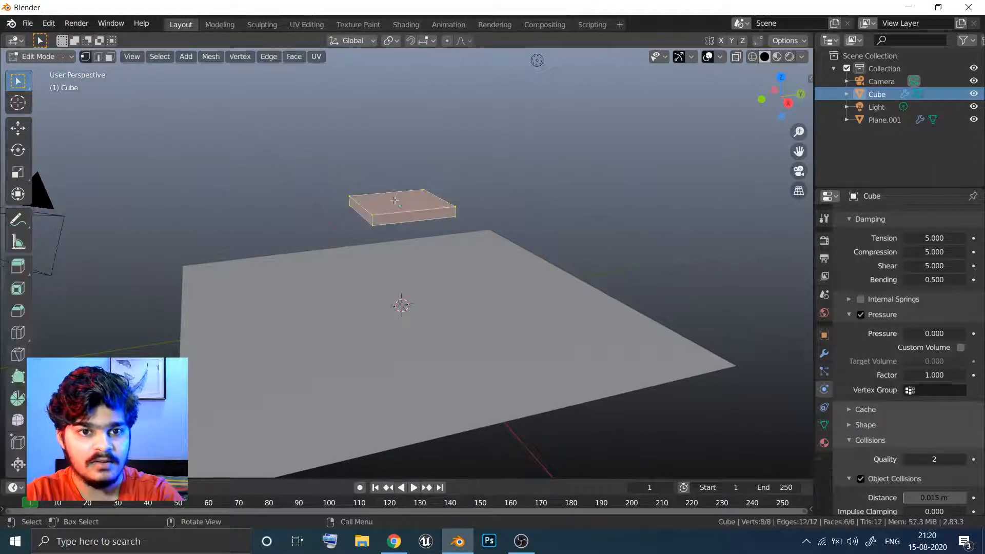
Try a single Subdivide on the slab's whole mesh and undo it
right_click(393, 205)
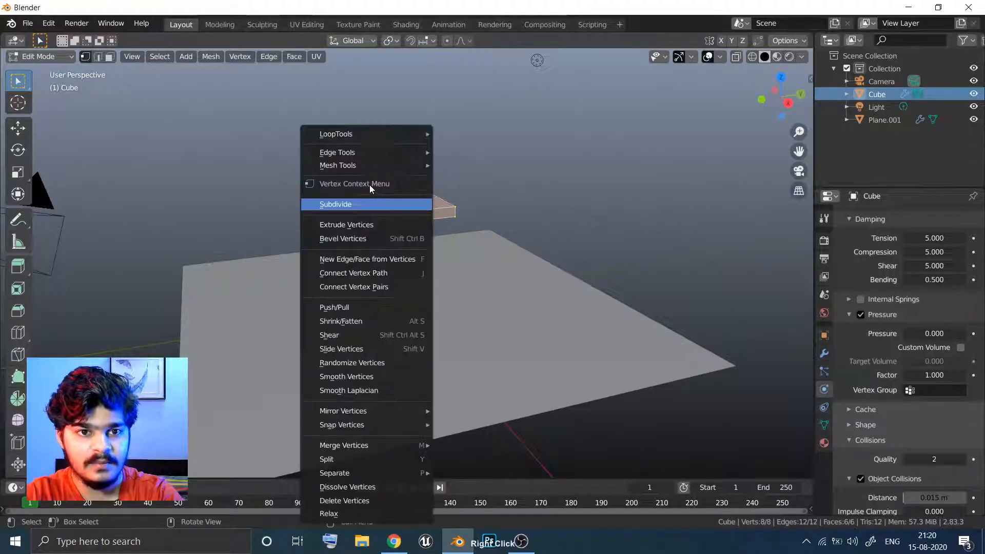
click(371, 206)
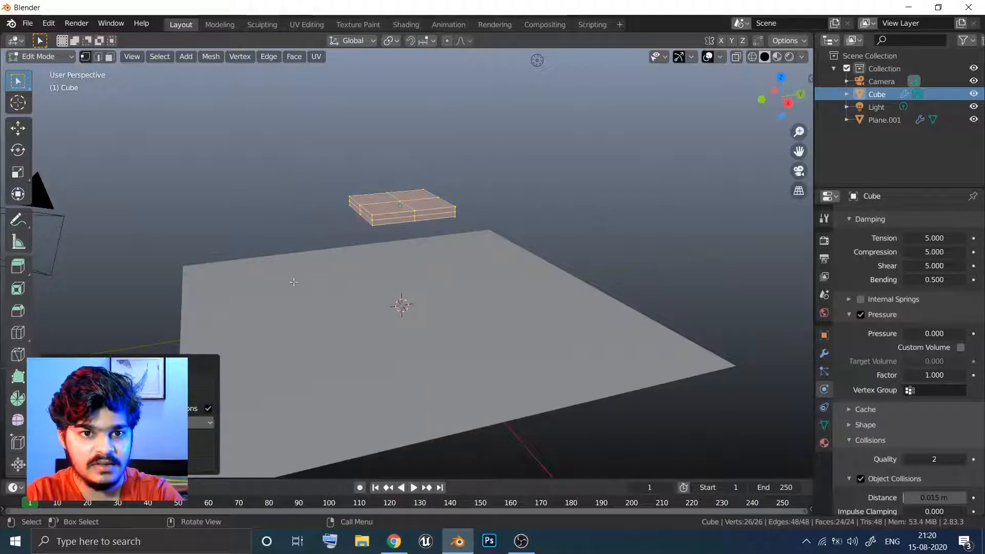
key(ctrl+z)
right_click(400, 218)
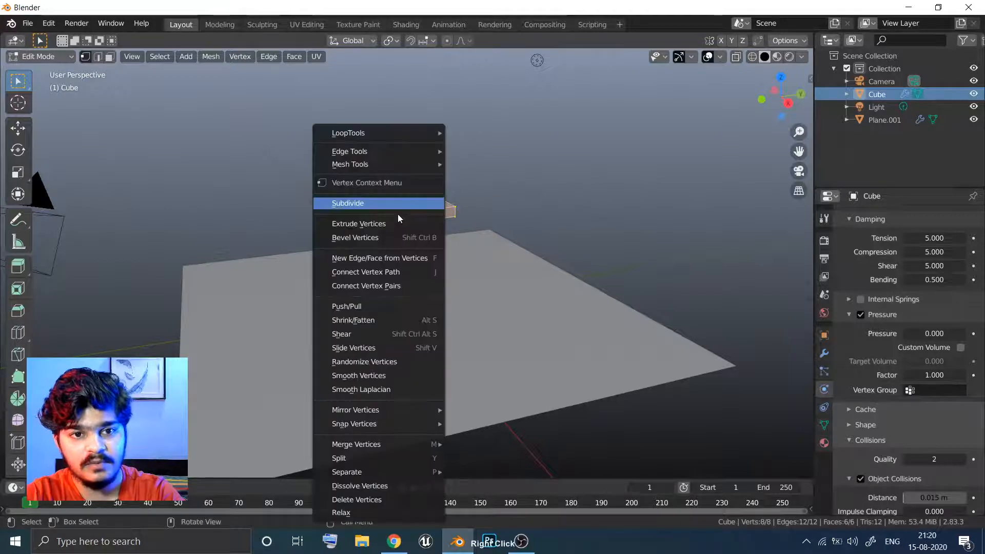
Add seven evenly spaced loop cuts across the slab's long front side
middle_drag(417, 180, 440, 217)
middle_drag(314, 257, 279, 250)
middle_drag(251, 220, 291, 315)
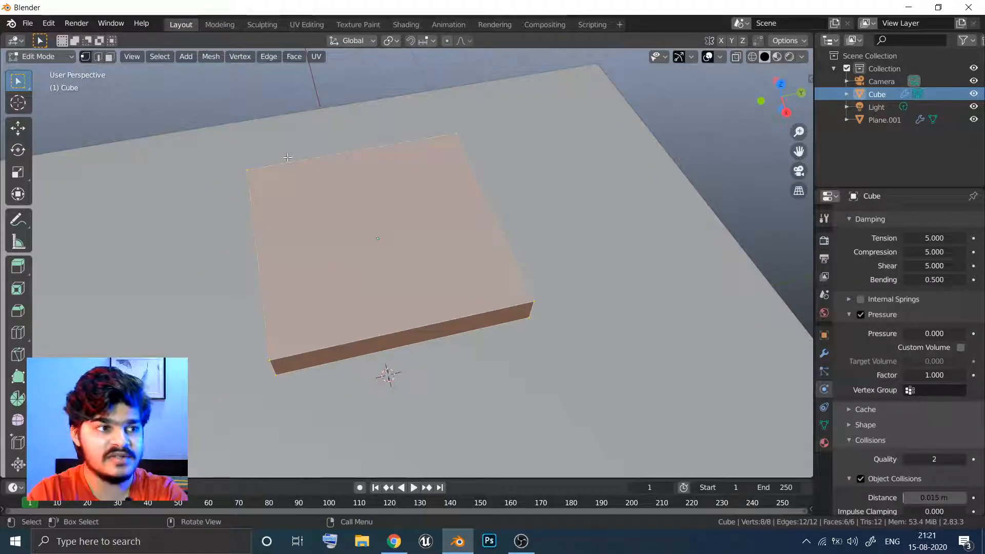
middle_drag(288, 157, 301, 220)
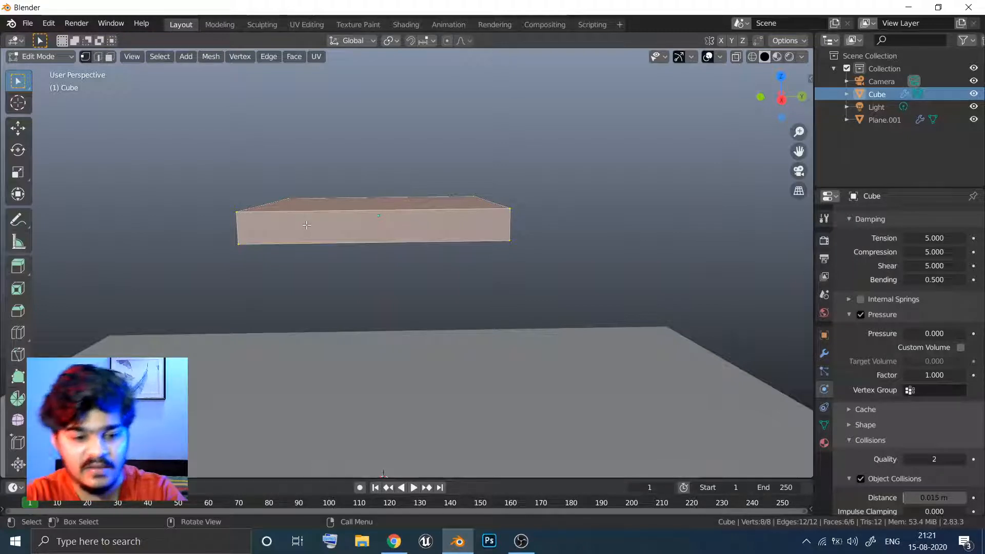
key(ctrl)
key(ctrl+r)
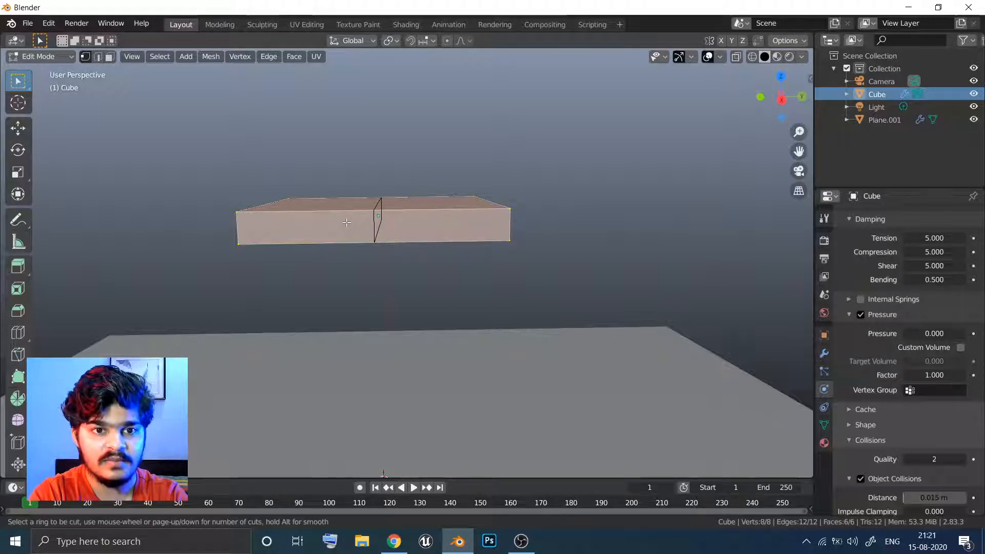
scroll(347, 222, up, 6)
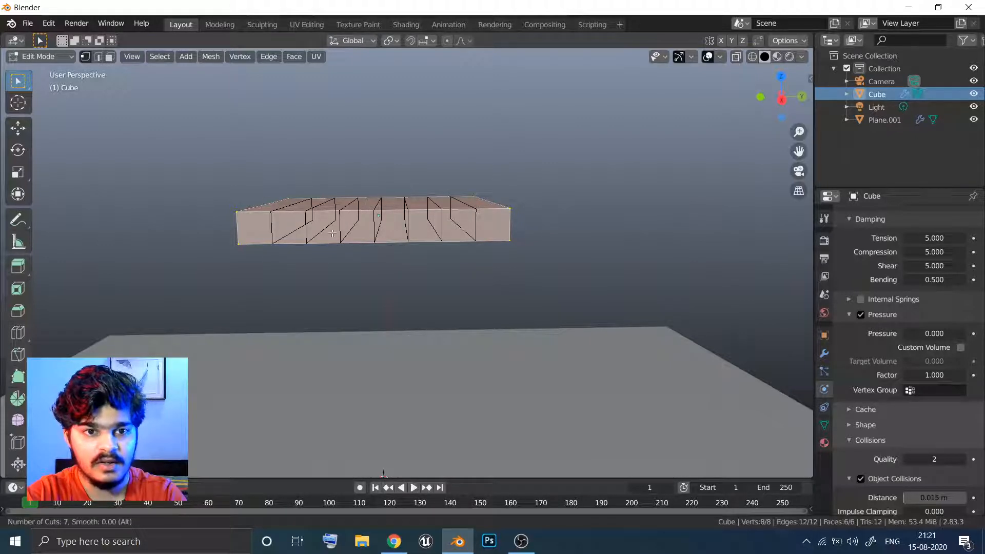
click(256, 260)
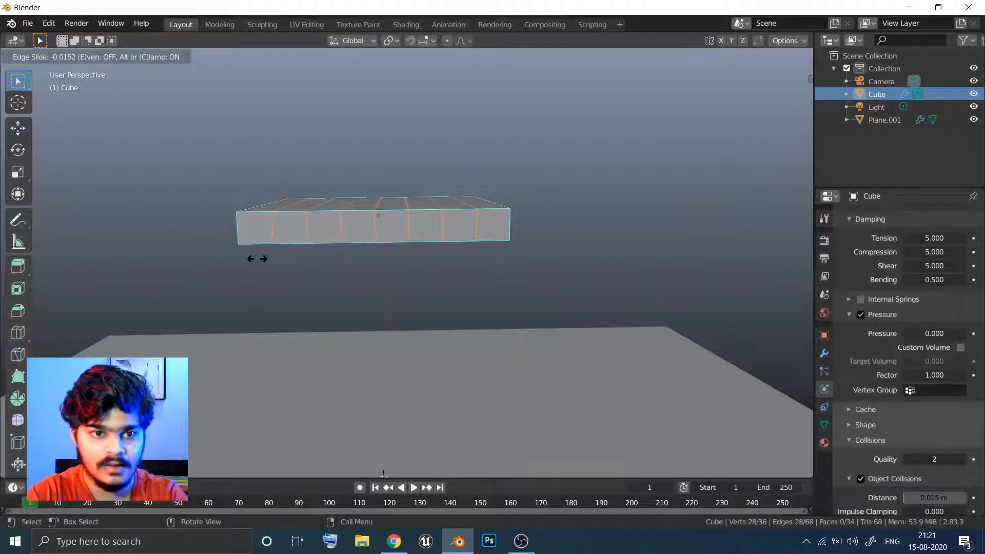
middle_click(257, 260)
Add seven centred loop cuts in the perpendicular direction so the slab's broad faces form an even grid
middle_drag(264, 259, 317, 274)
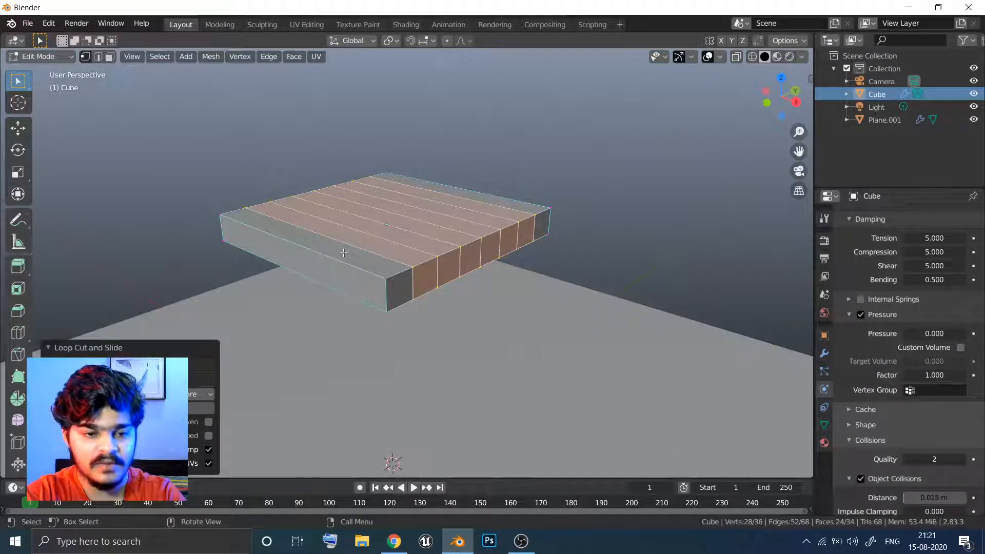
key(ctrl+r)
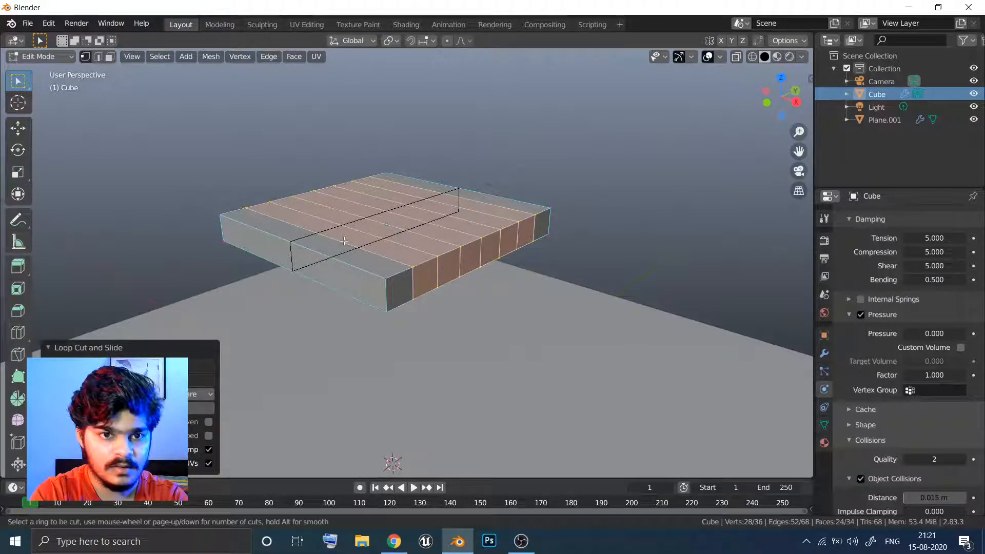
scroll(275, 255, up, 8)
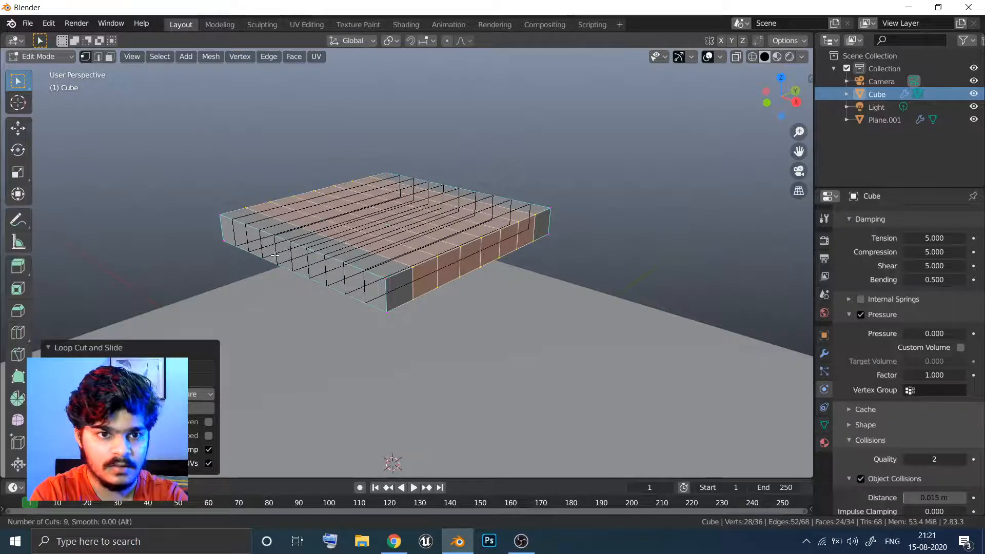
scroll(275, 255, down, 1)
scroll(275, 255, down, 2)
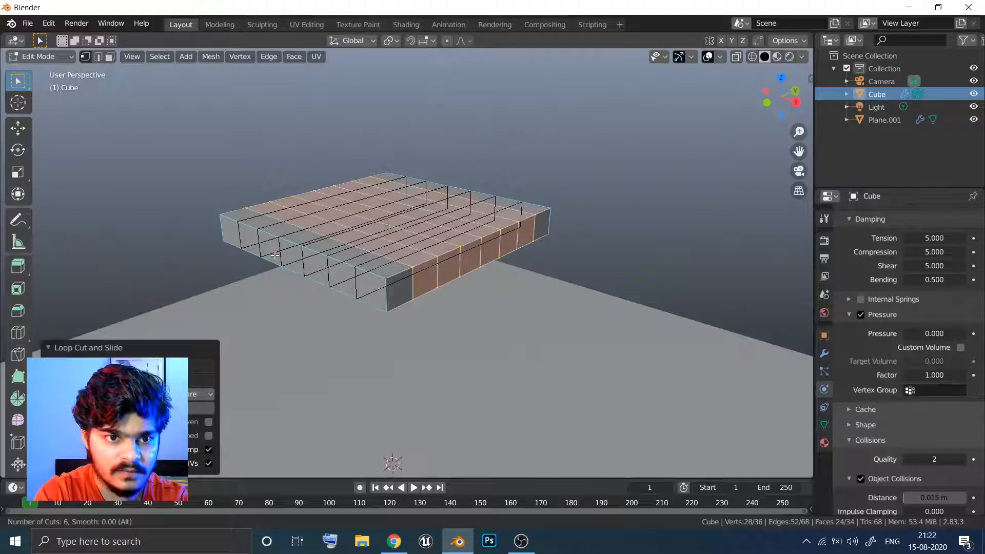
scroll(275, 255, down, 1)
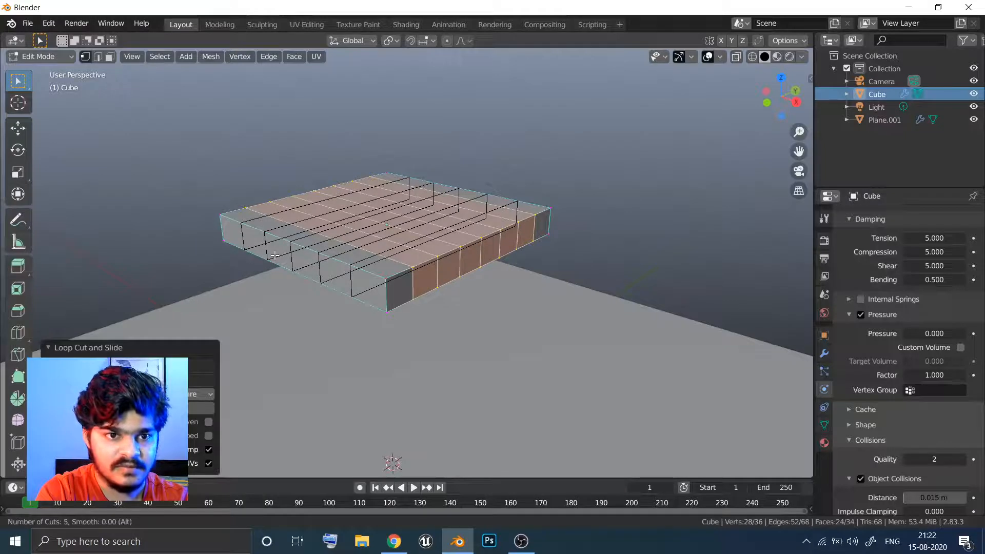
scroll(275, 255, up, 1)
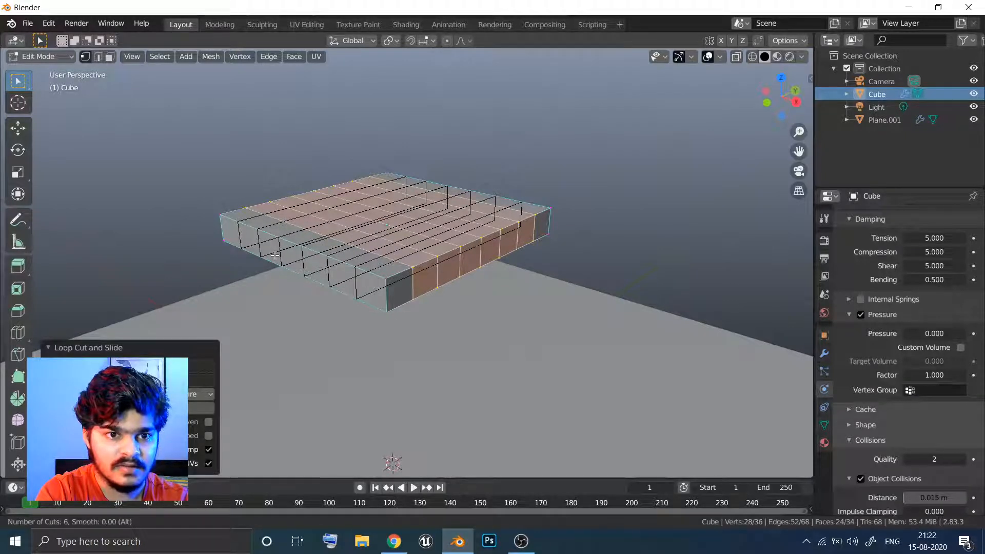
scroll(275, 255, up, 1)
click(275, 255)
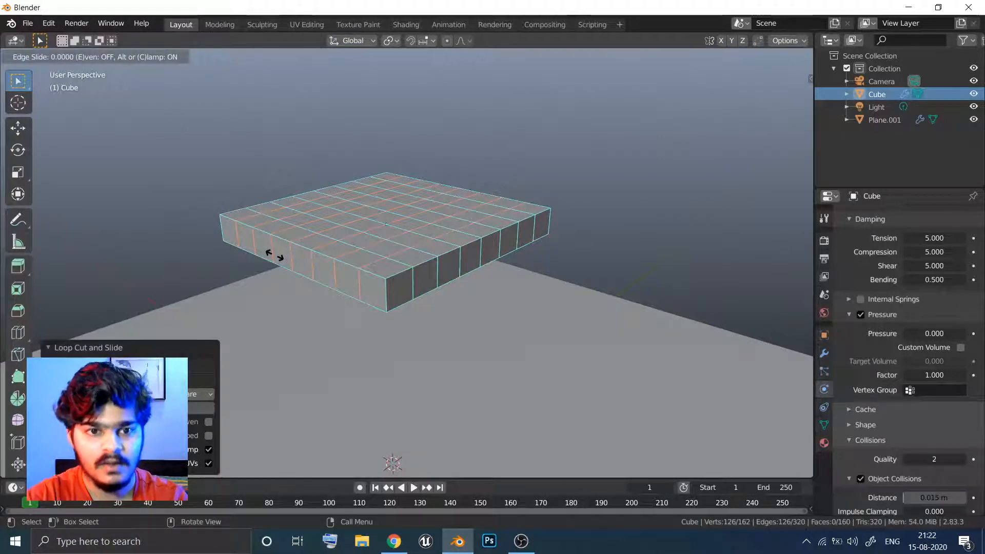
right_click(318, 252)
Subdivide the slab's whole mesh with six cuts and return to Object Mode
middle_drag(290, 262, 217, 268)
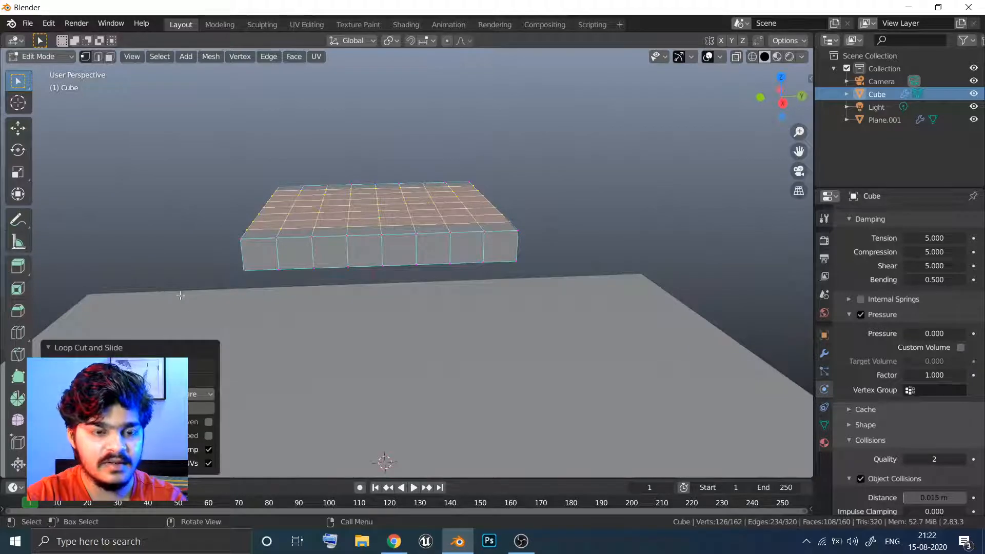
key(a)
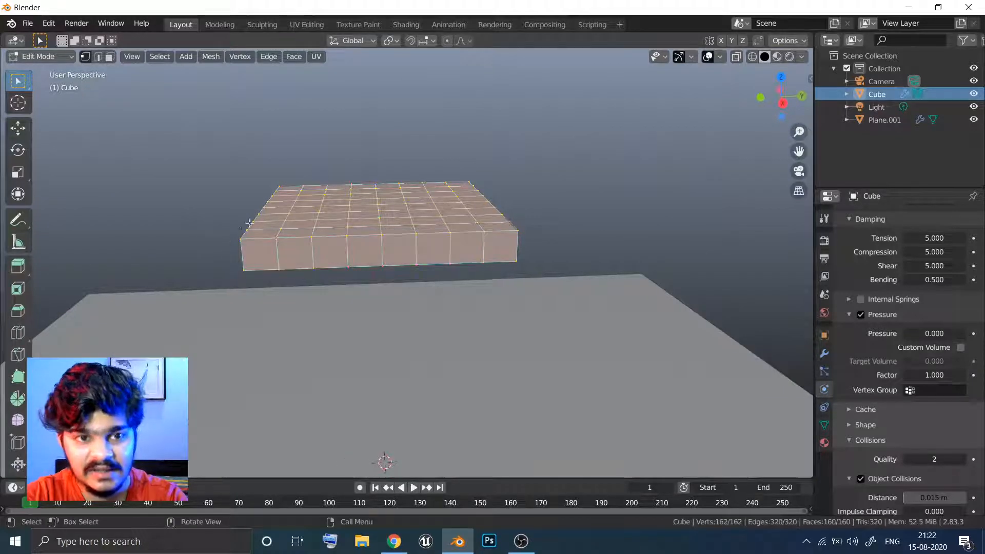
right_click(277, 205)
click(257, 201)
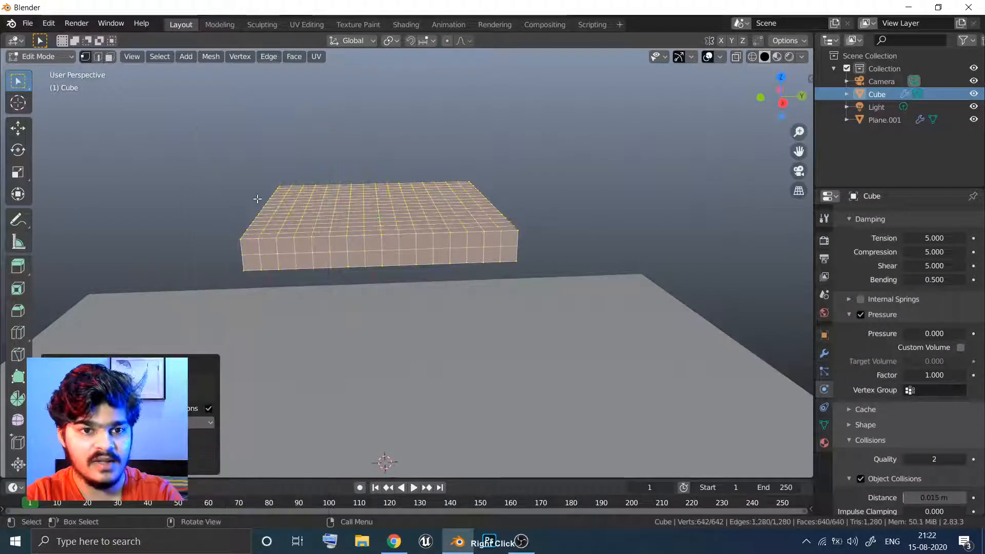
click(209, 380)
click(208, 380)
click(209, 380)
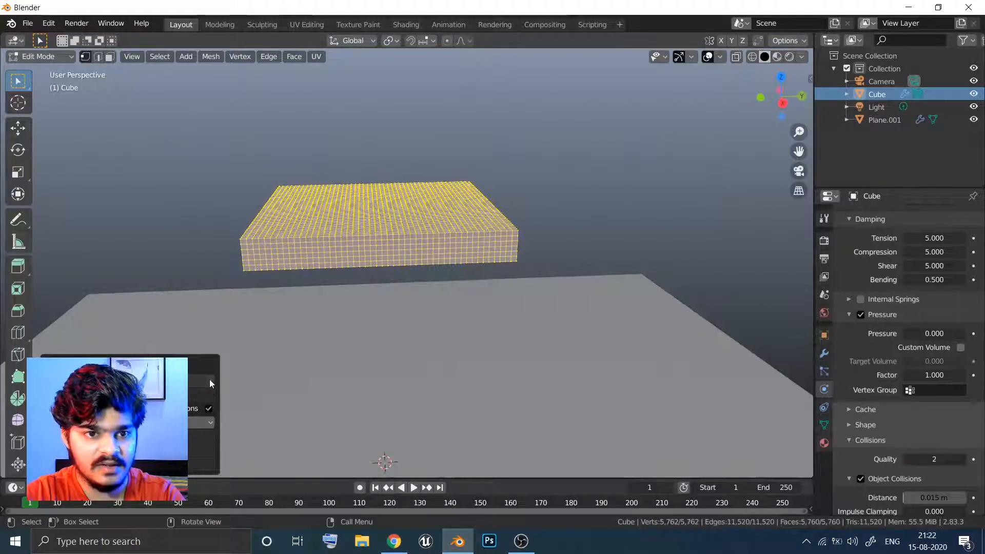
click(209, 379)
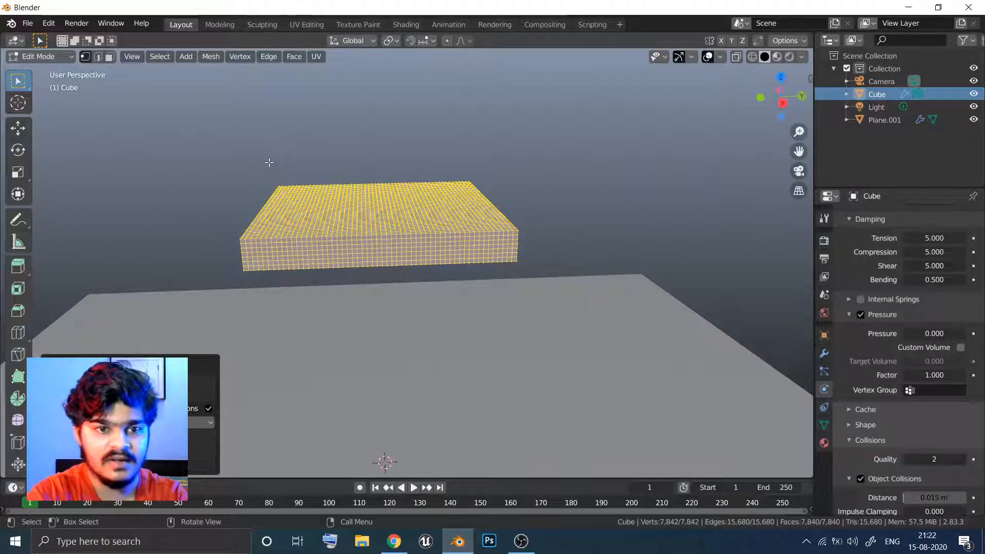
key(Tab)
middle_drag(200, 123, 253, 143)
key(Tab)
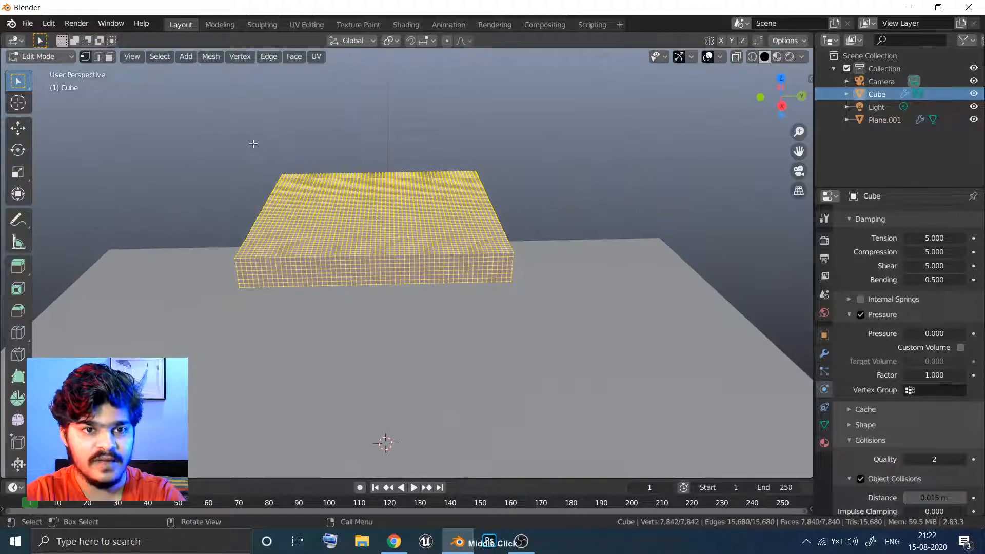
key(Tab)
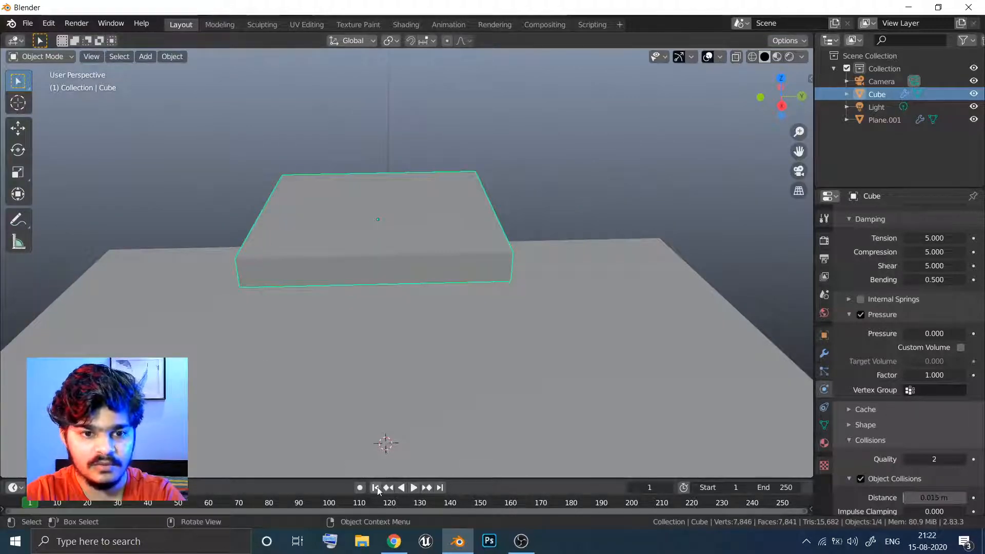
Play the slab's cloth simulation at zero pressure and rewind it to frame 1
click(413, 488)
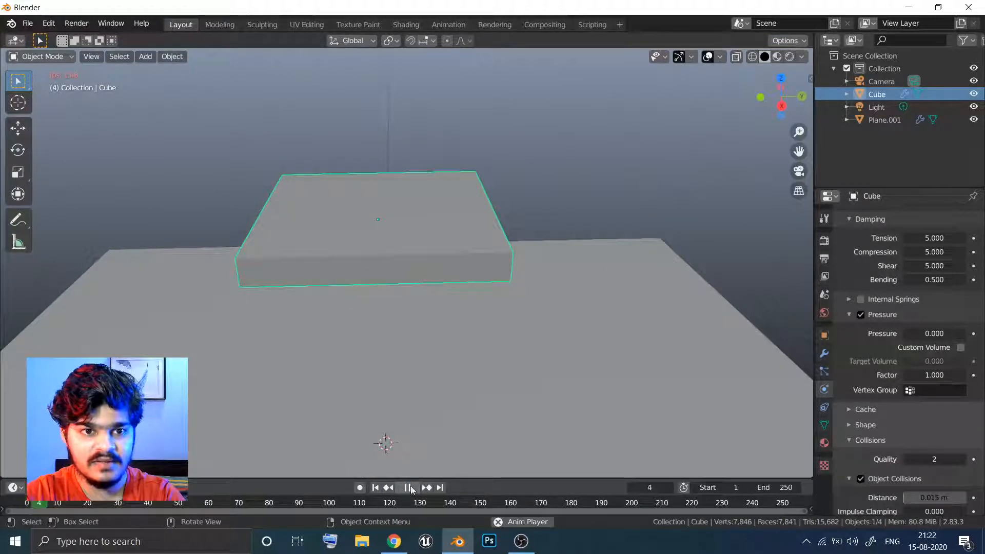
middle_drag(411, 358, 404, 356)
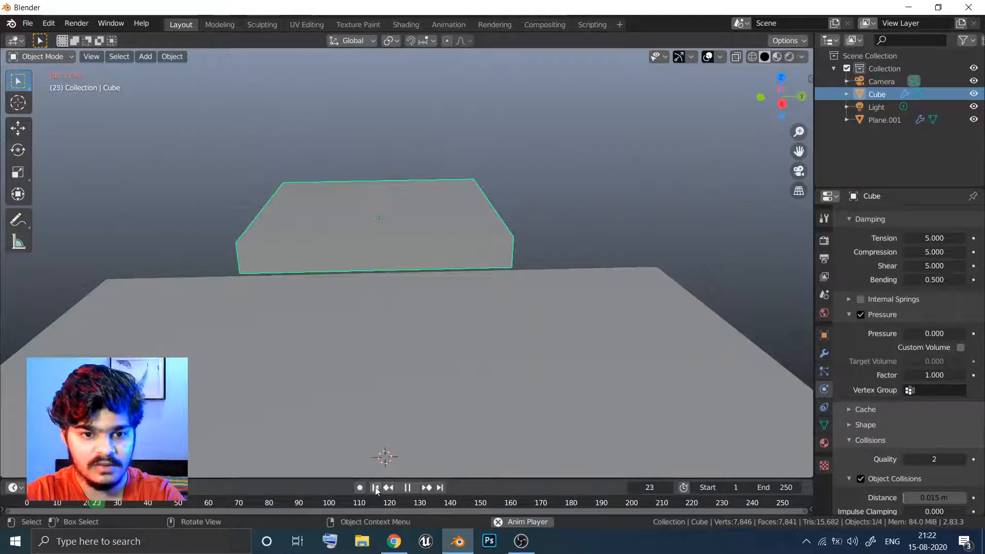
click(408, 487)
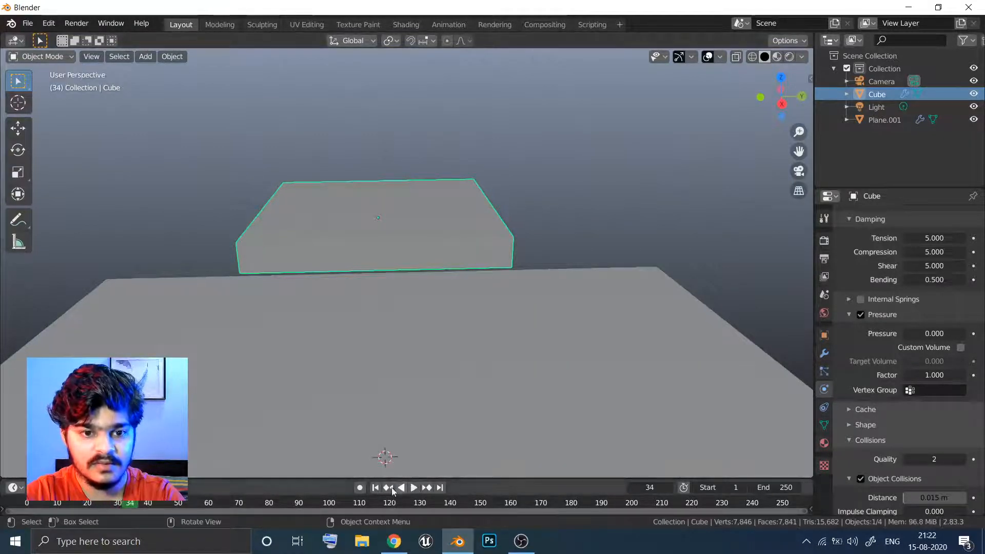
click(375, 487)
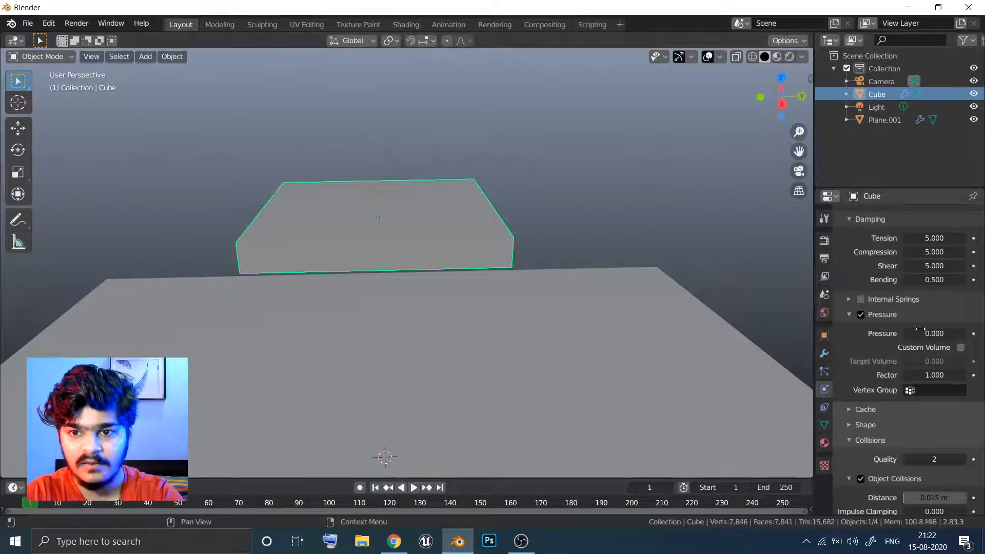
Try a cloth Pressure of 2.700 on the slab, play the simulation, and scrub back to frame 3
drag(932, 333, 955, 333)
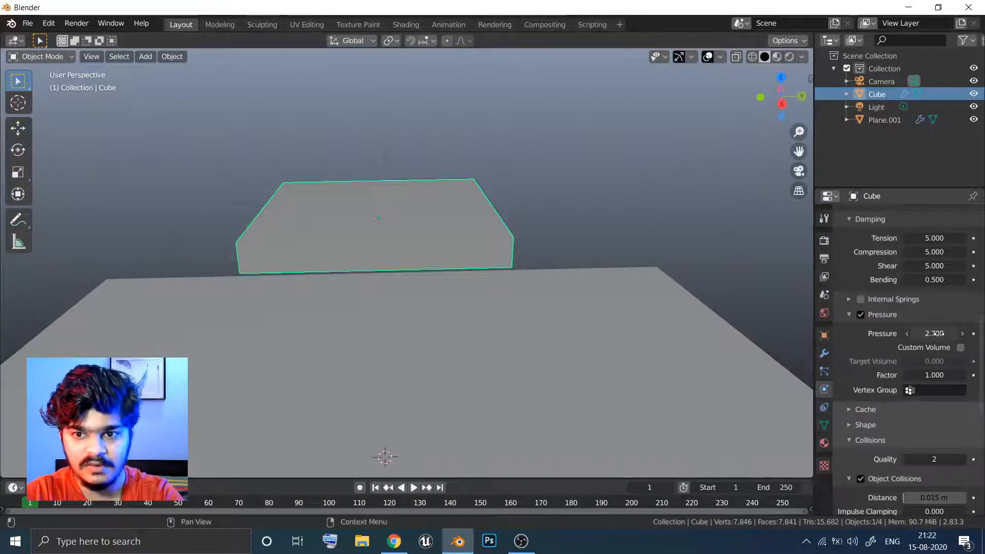
click(414, 488)
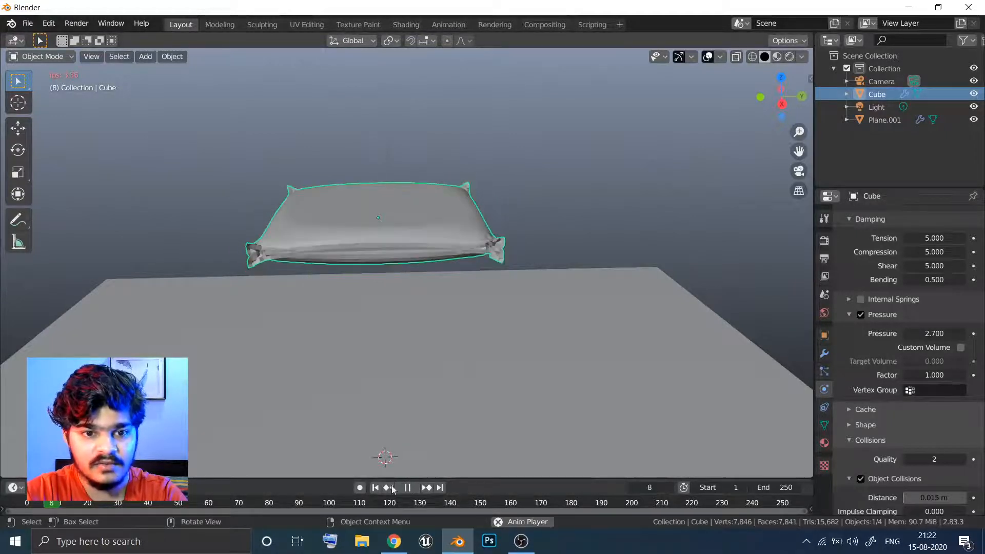
click(401, 485)
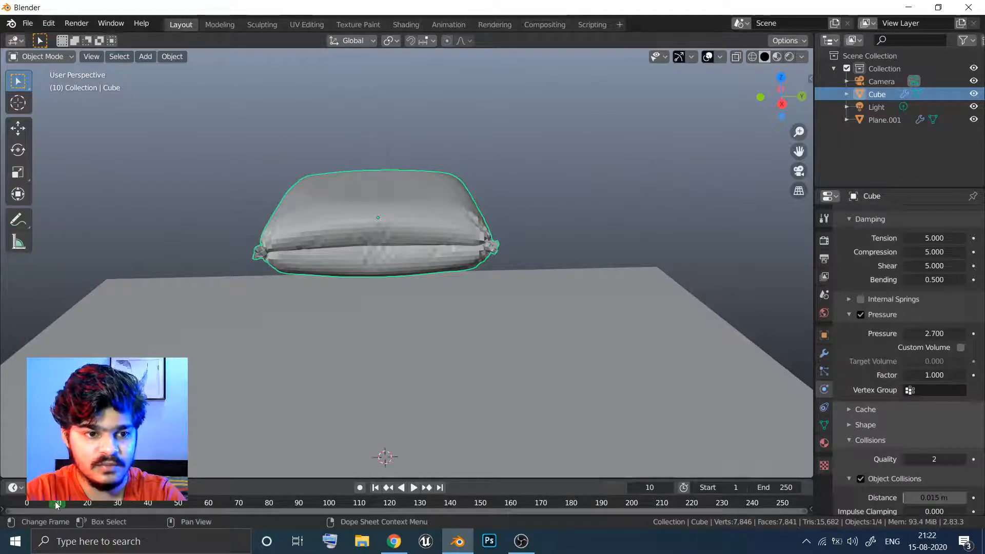
drag(56, 506, 36, 505)
key(space)
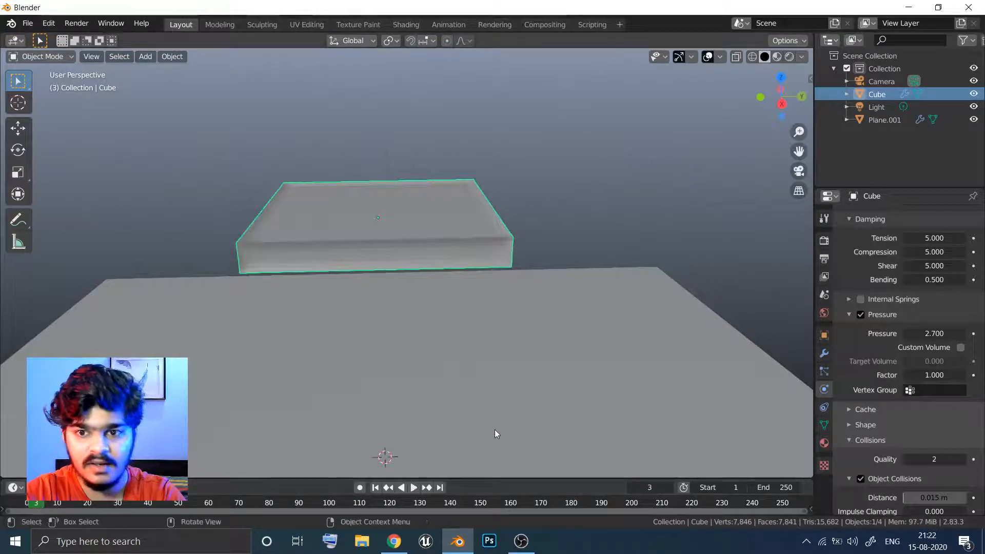
Set the slab's cloth Pressure to -0.800 and play the simulation from frame 1 to frame 14
mouse_move(922, 337)
mouse_down()
mouse_move(906, 336)
mouse_move(916, 336)
mouse_up()
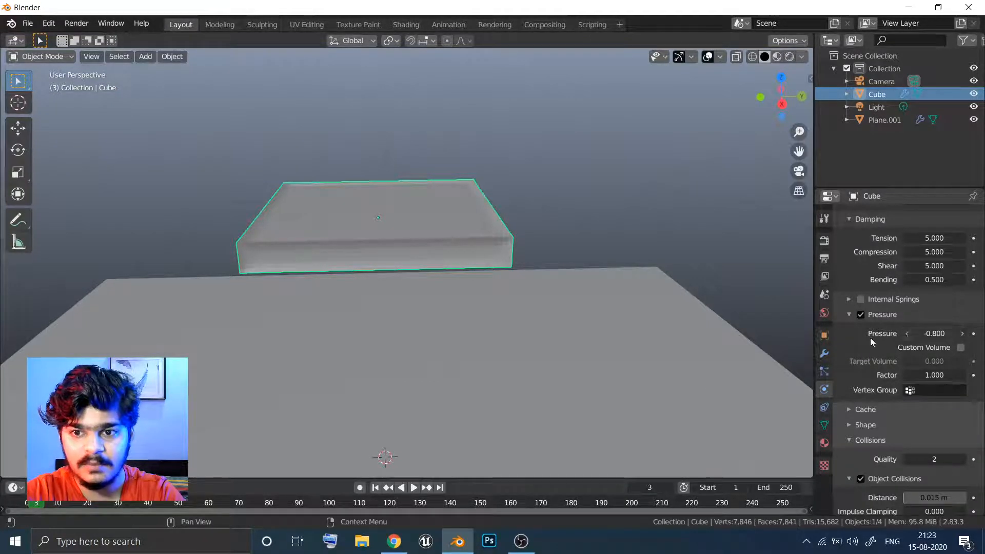
click(376, 487)
click(414, 487)
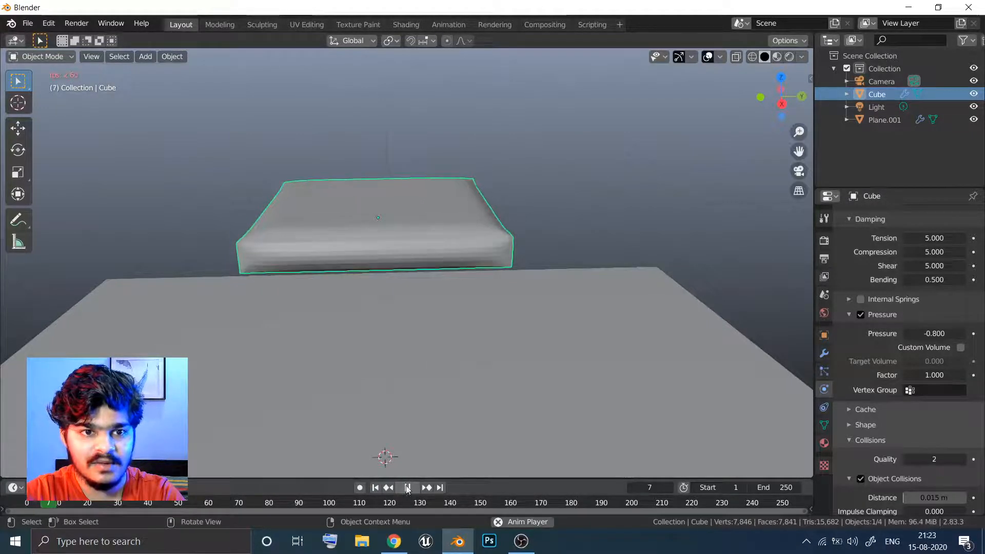
click(408, 487)
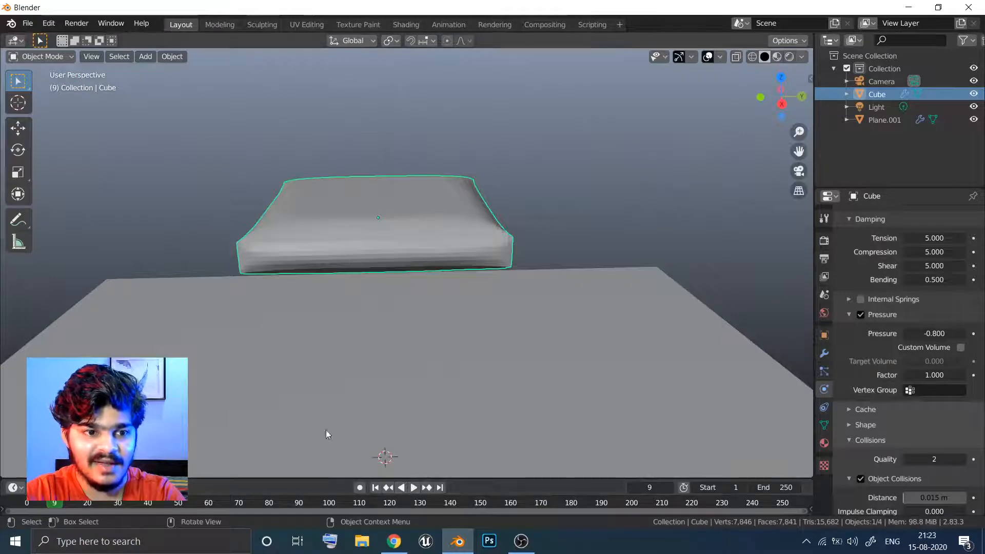
middle_drag(345, 347, 376, 460)
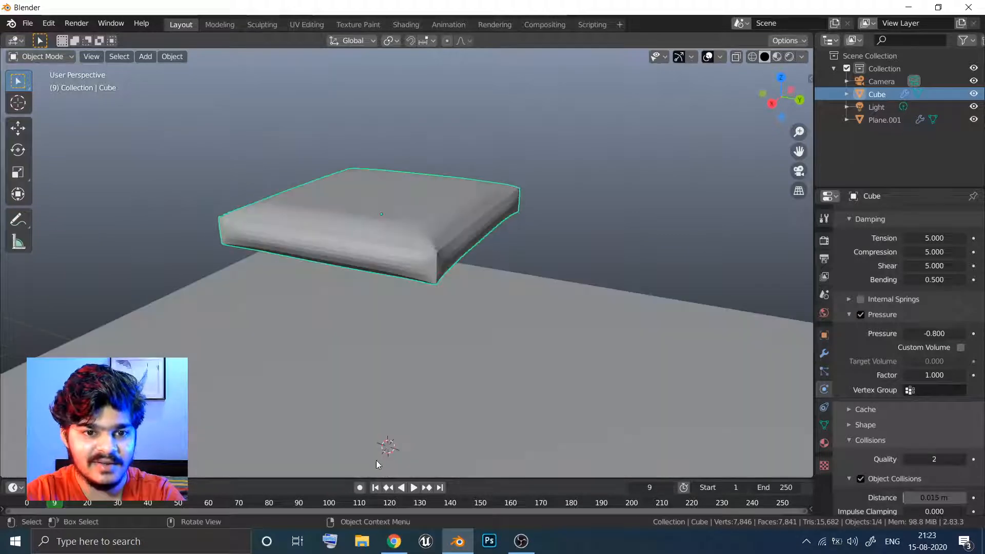
click(414, 488)
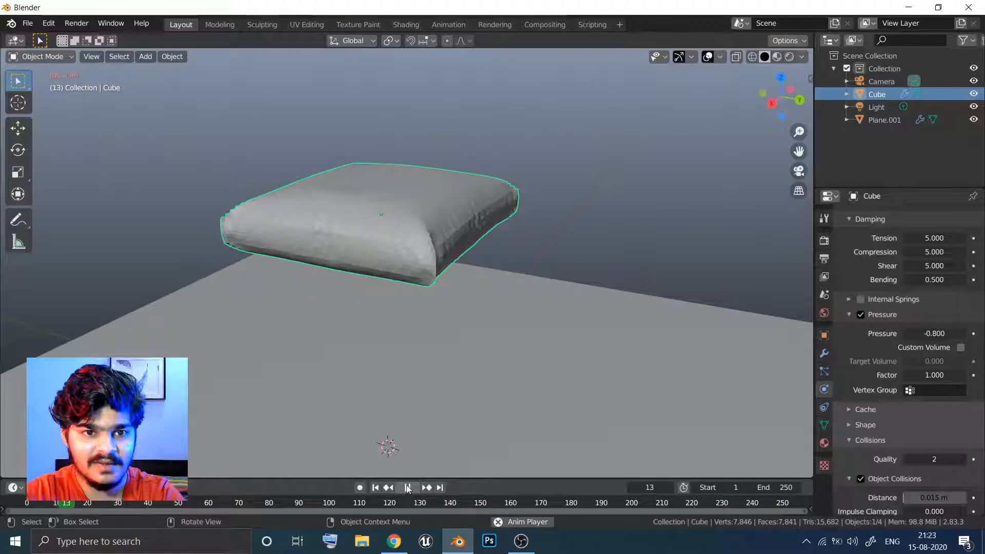
click(408, 488)
Apply Shade Smooth to the inflated slab and view it from the front and slightly above
middle_drag(451, 356, 655, 324)
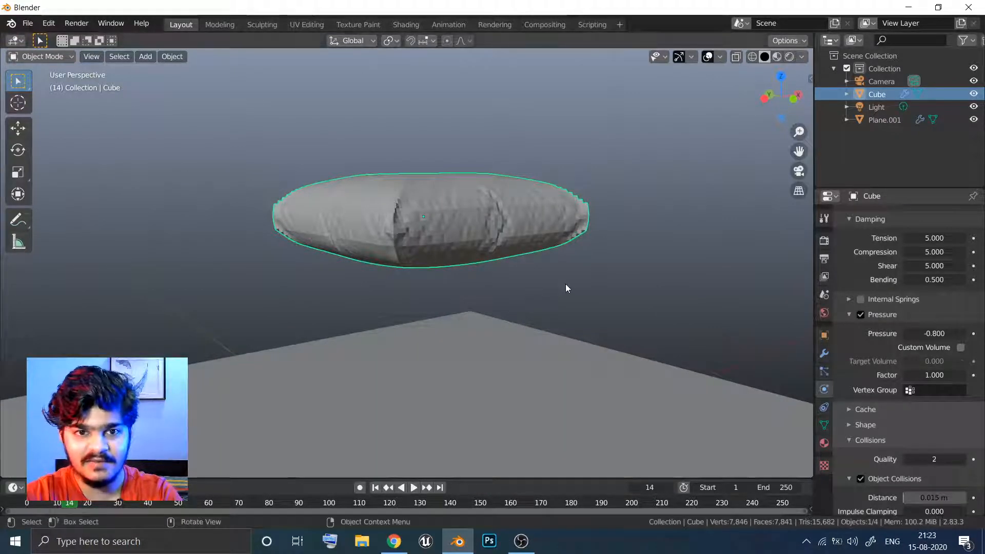
right_click(494, 224)
click(464, 235)
middle_drag(488, 233, 460, 228)
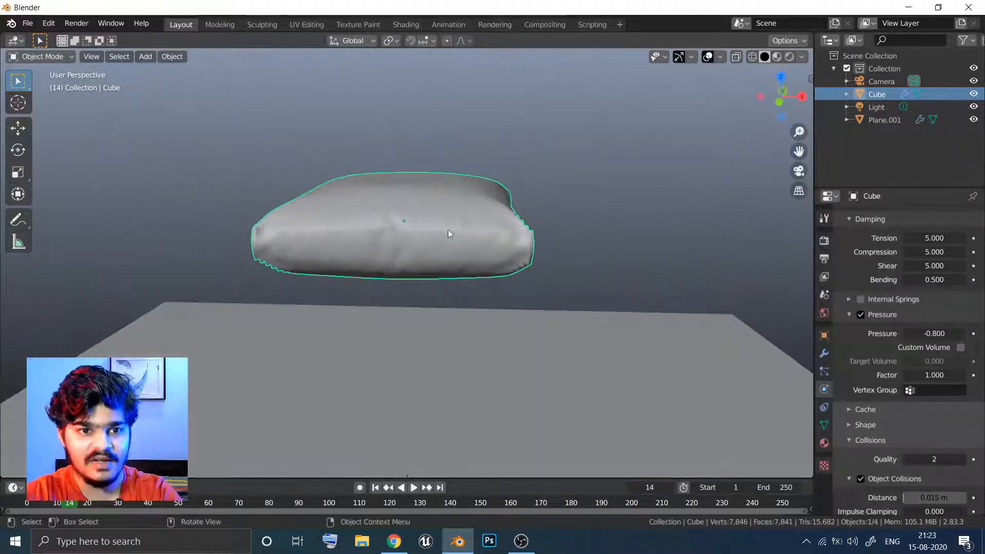
middle_drag(498, 258, 653, 276)
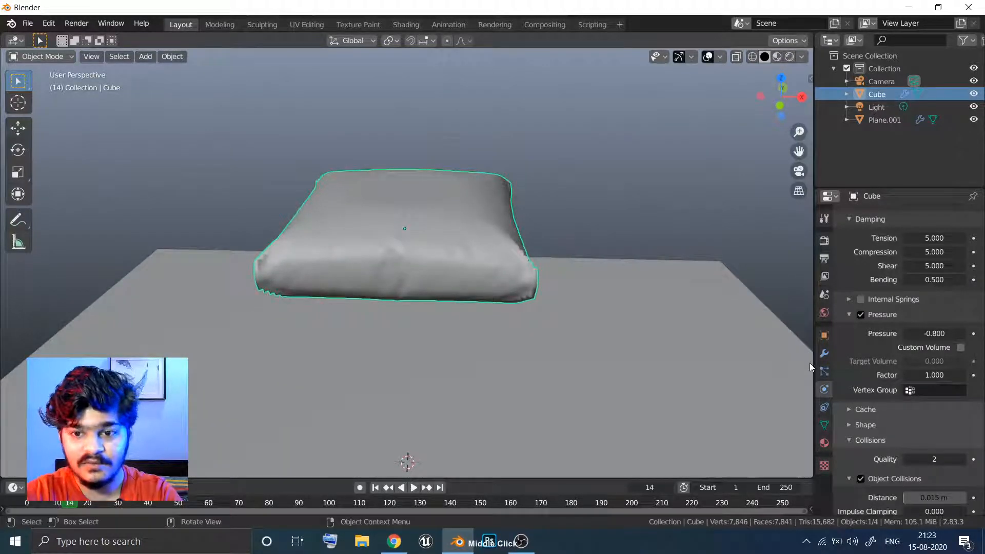
Enable Self Collisions for the cloth slab, replay the simulation from frame 1, and park the timeline on frame 14
scroll(893, 390, down, 8)
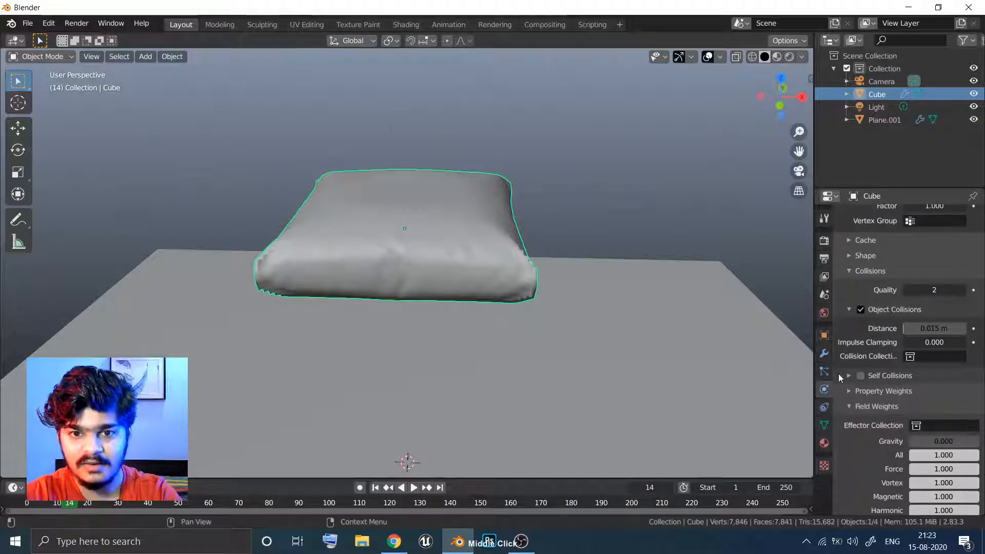
middle_drag(656, 329, 622, 356)
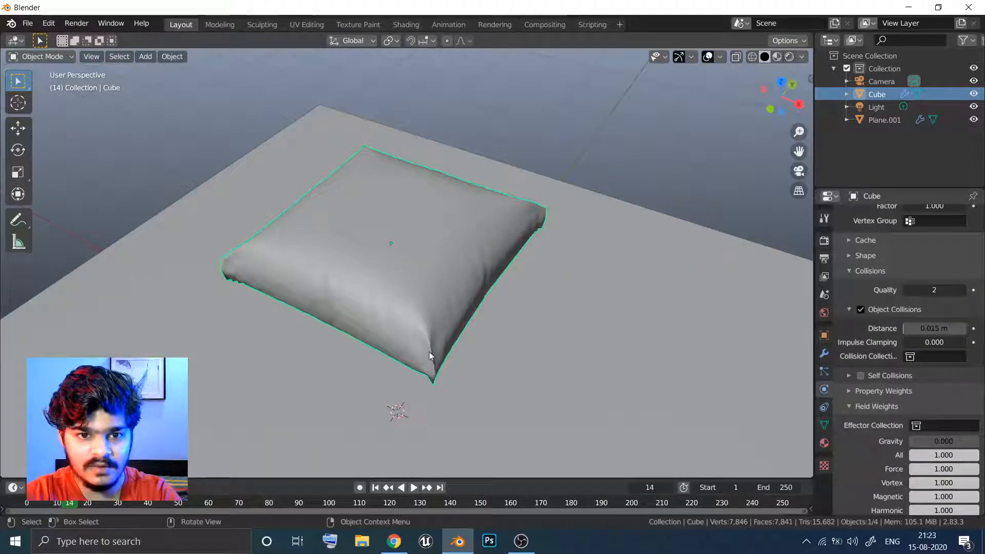
click(860, 375)
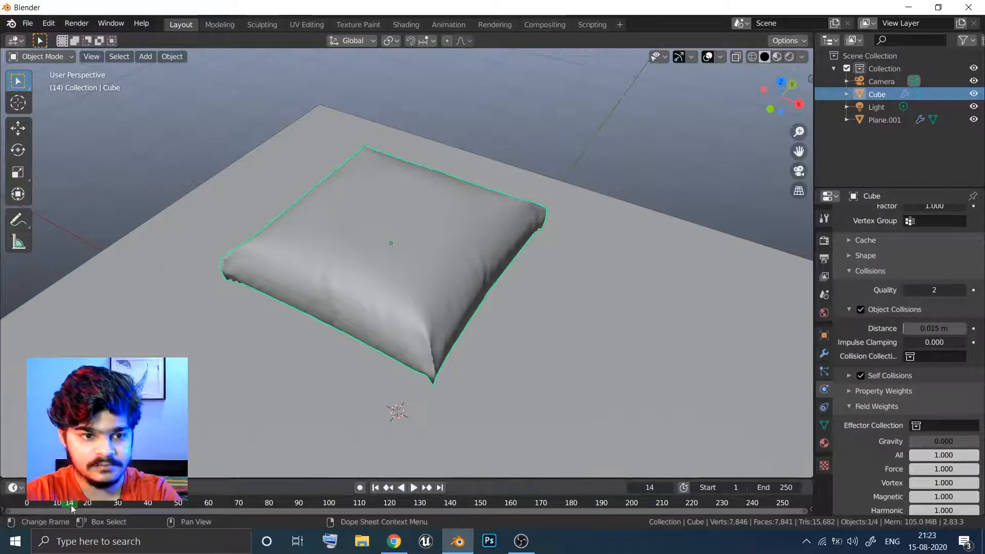
drag(57, 507, 17, 508)
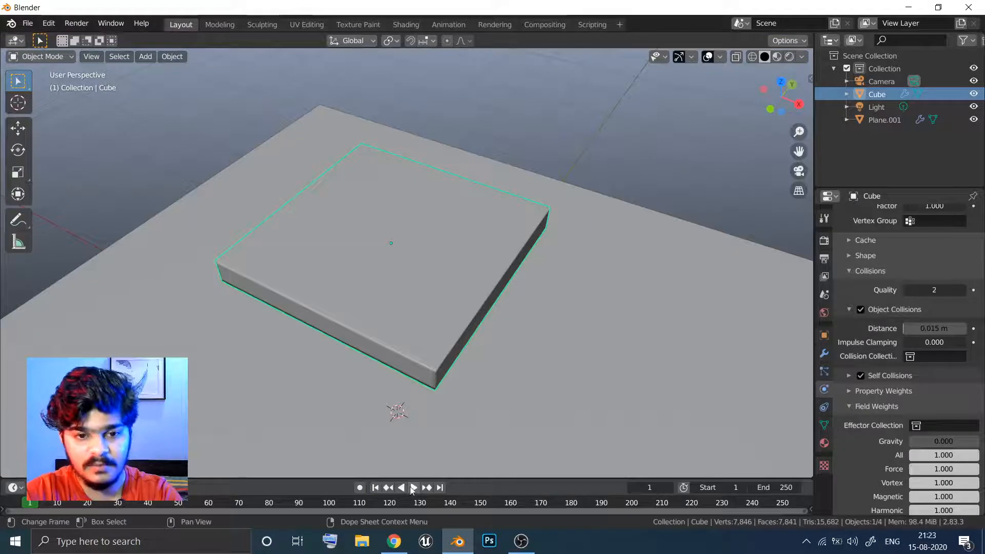
click(412, 488)
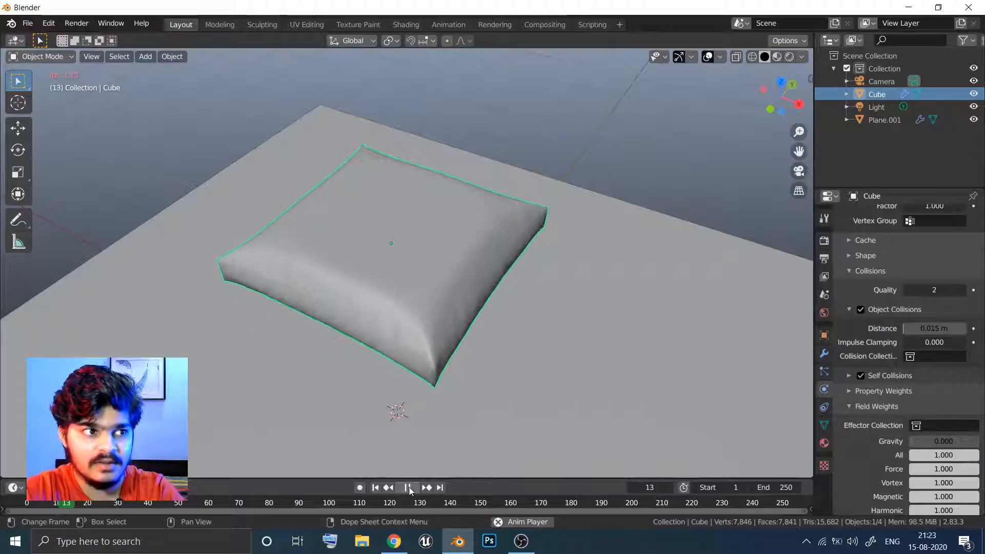
click(407, 488)
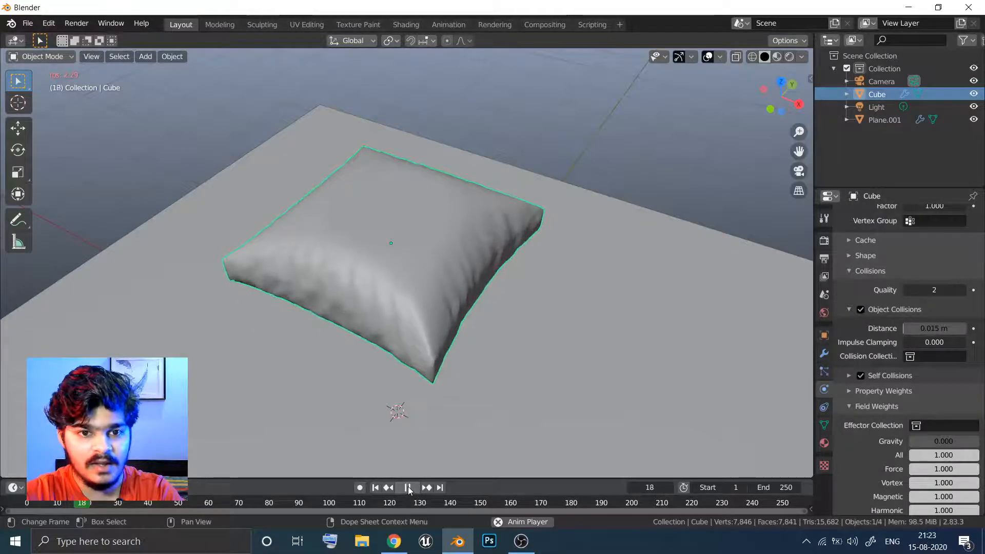
drag(83, 505, 72, 505)
Try a Subdivision Surface modifier on the inflated slab, inspect the surface, and remove the modifier
middle_drag(217, 353, 447, 266)
click(824, 353)
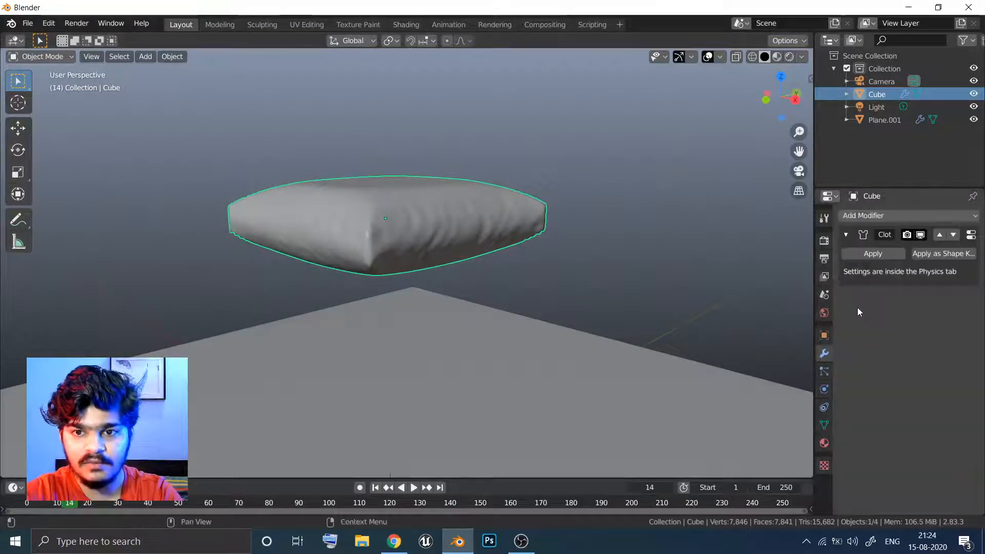
click(895, 216)
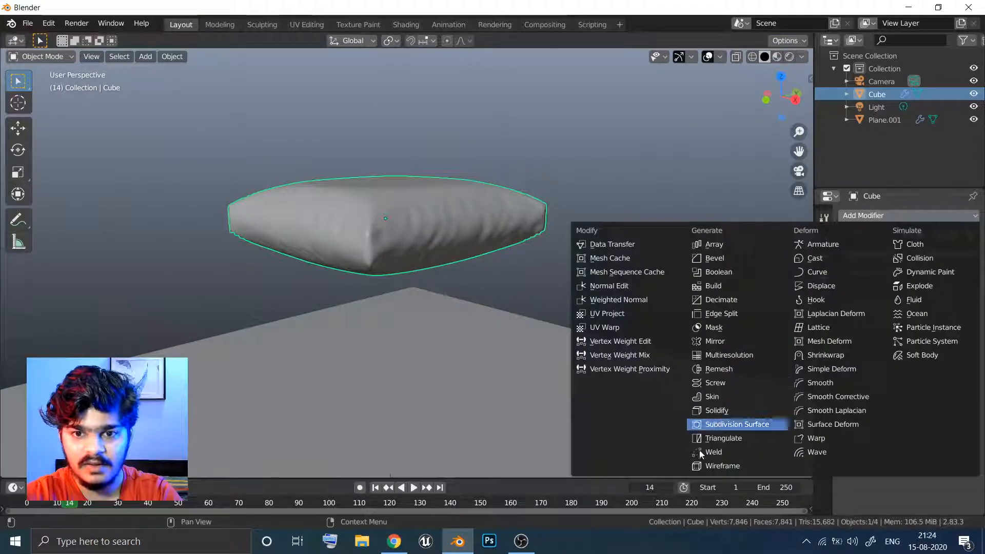
click(726, 428)
middle_drag(539, 305, 557, 345)
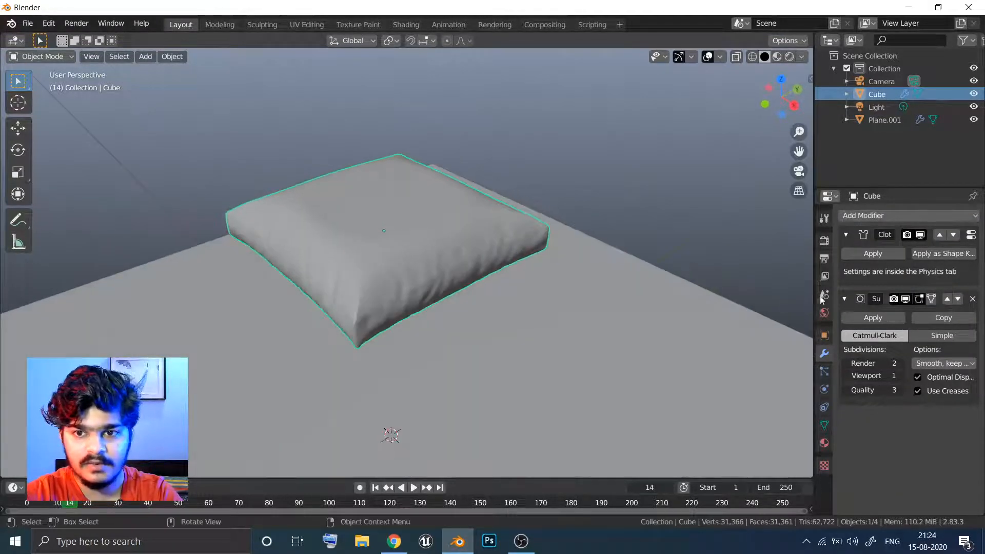
click(973, 299)
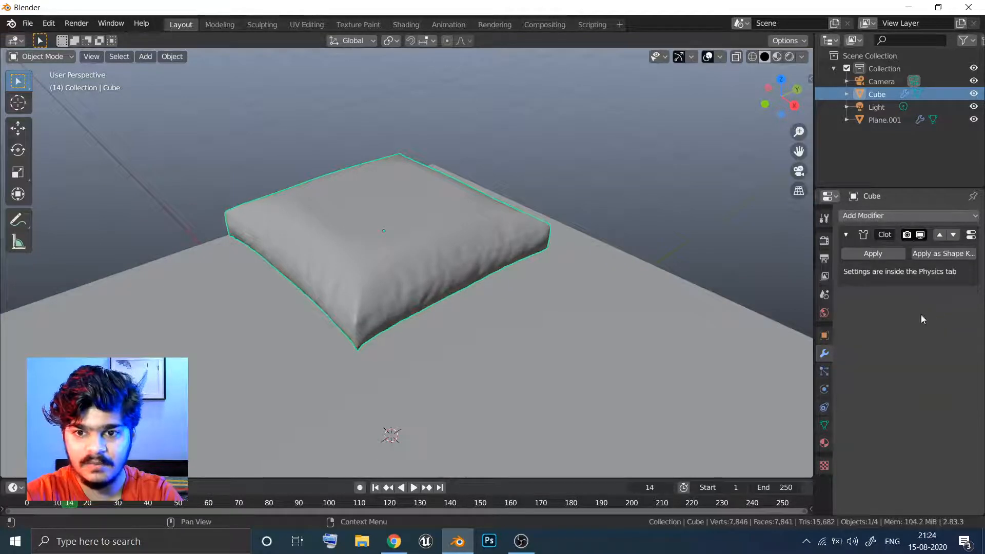
Set the Pressure Factor in the slab's cloth physics settings to 6.600
click(825, 388)
middle_drag(893, 364, 906, 317)
scroll(876, 305, up, 6)
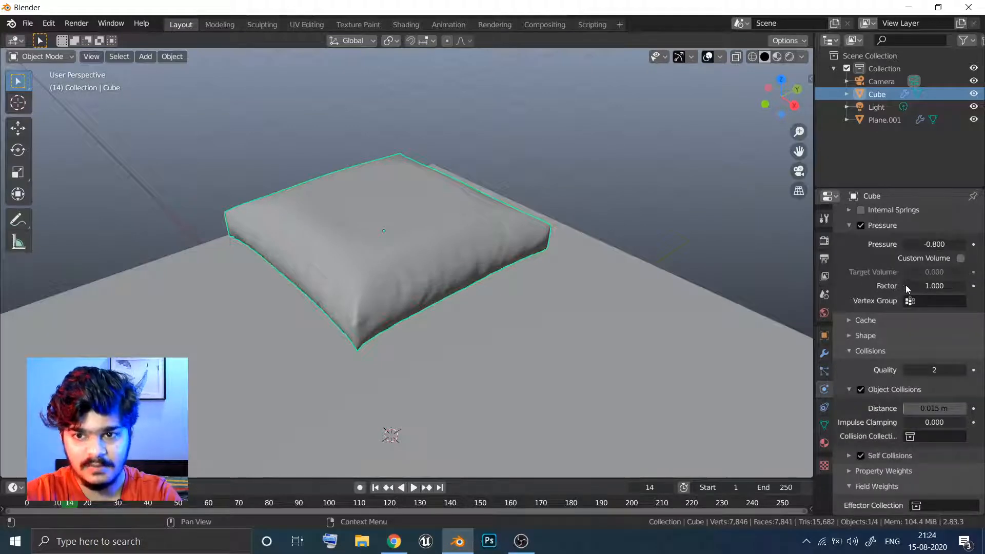
drag(924, 286, 958, 299)
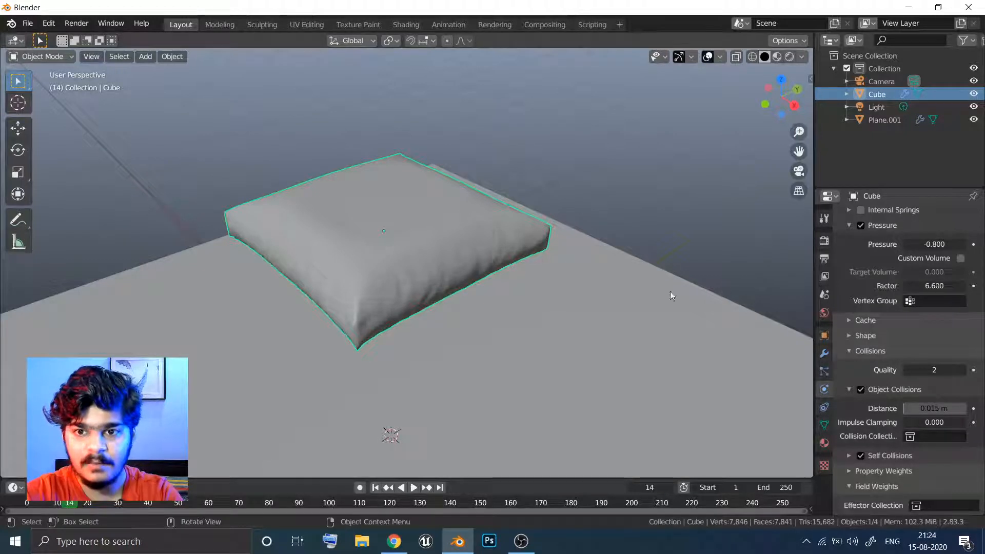
Replay the cloth simulation from the first frame, park the timeline on frame 6, and inspect the inflated slab from several angles
click(375, 487)
click(413, 487)
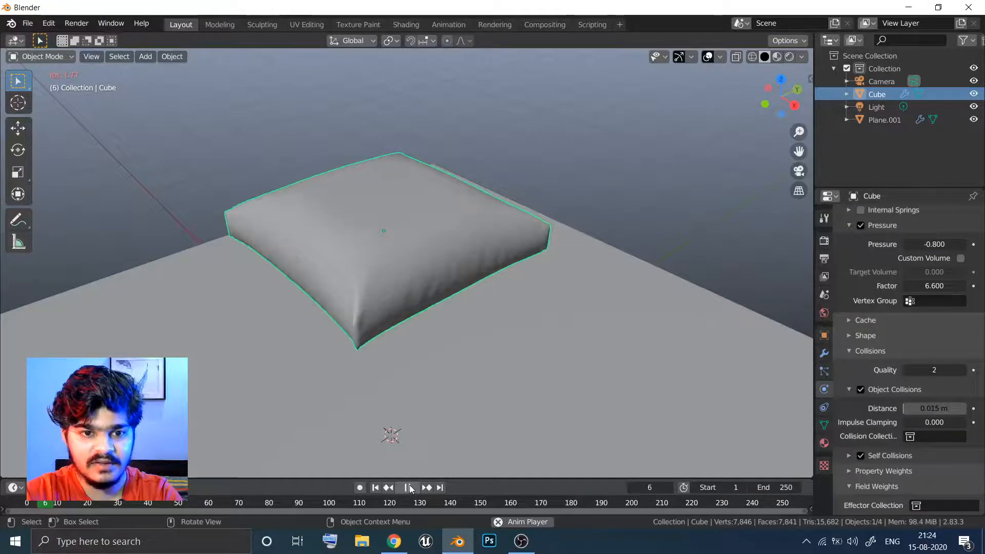
click(409, 487)
middle_drag(425, 381, 481, 357)
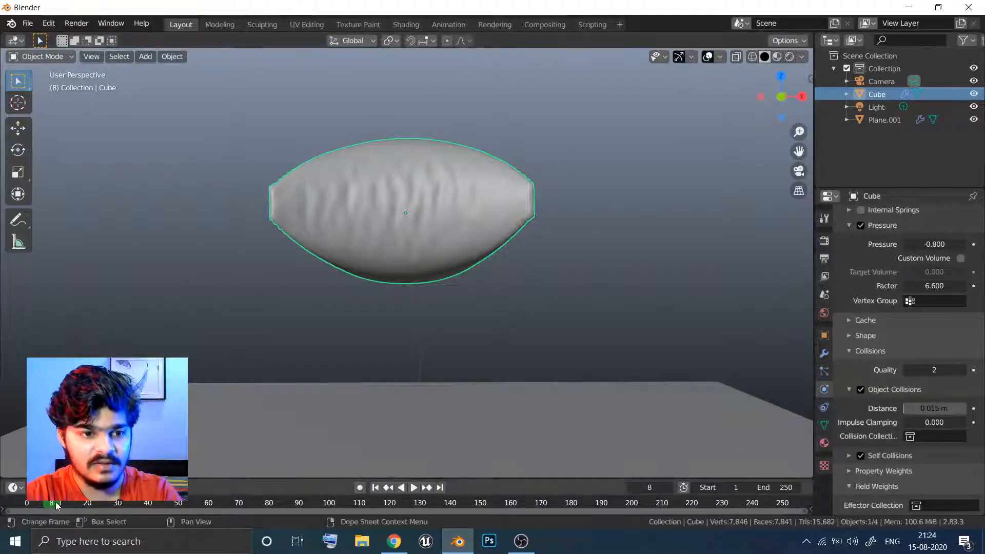
drag(52, 502, 47, 502)
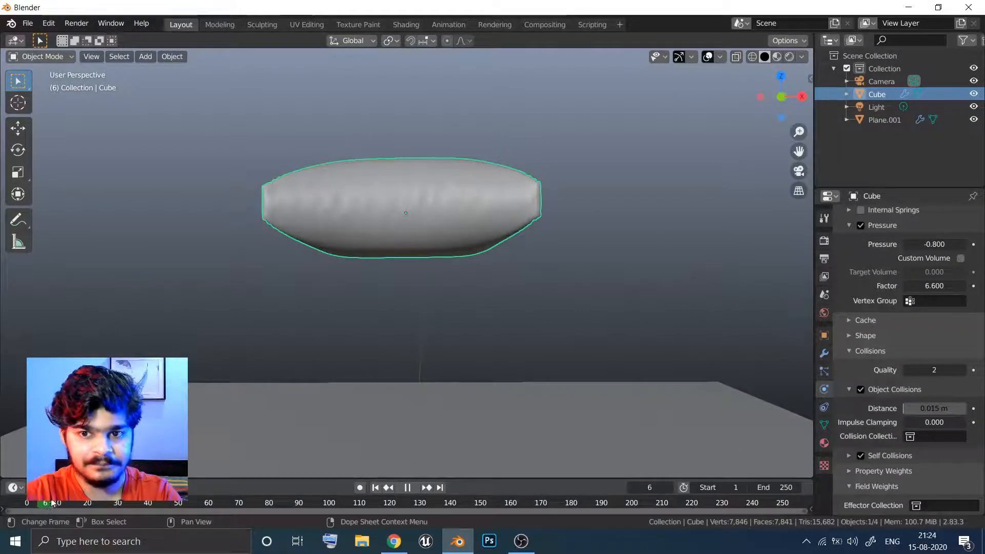
middle_drag(367, 337, 390, 344)
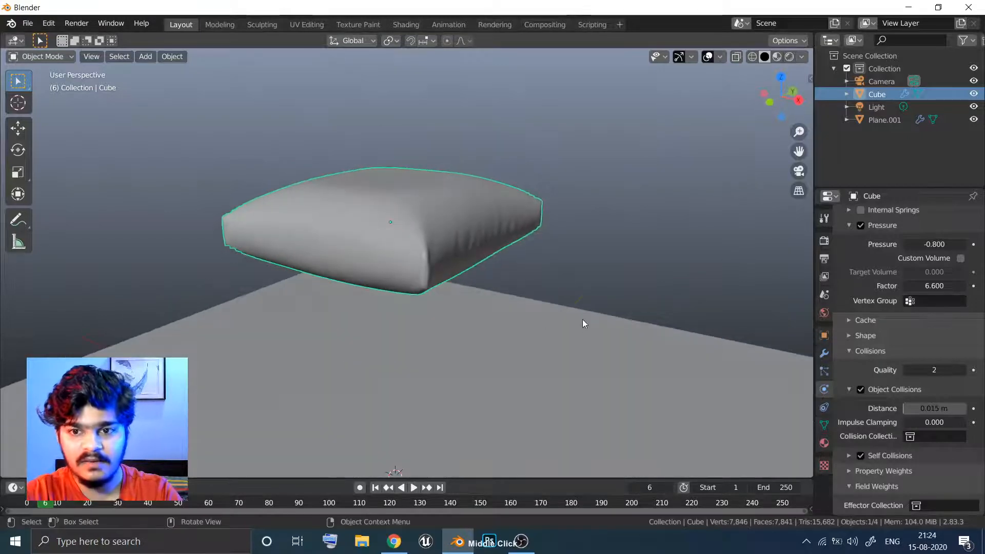
Try a cloth Stiffness Tension of 1.600, replay the simulation from the first frame, and park the timeline on frame 7
middle_drag(906, 269, 902, 338)
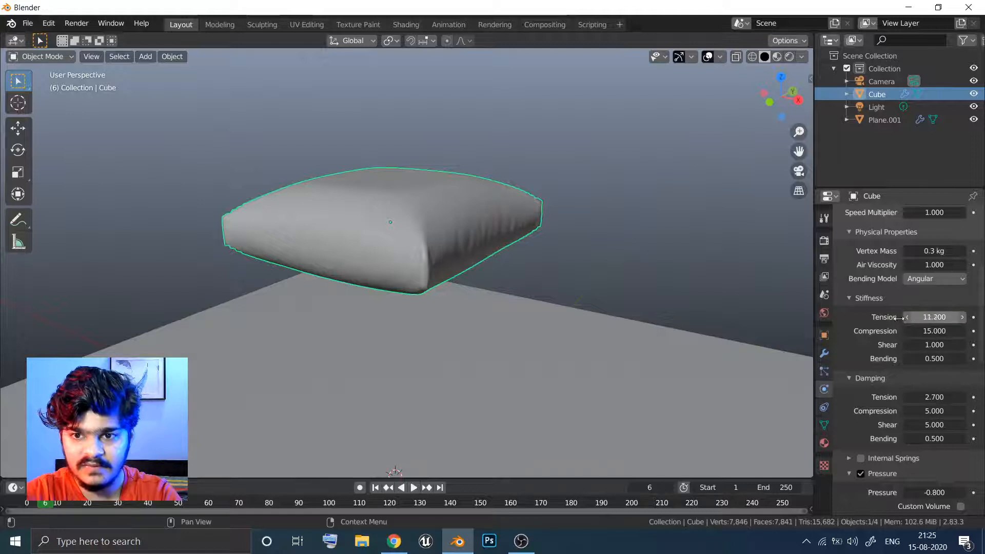
drag(861, 319, 666, 341)
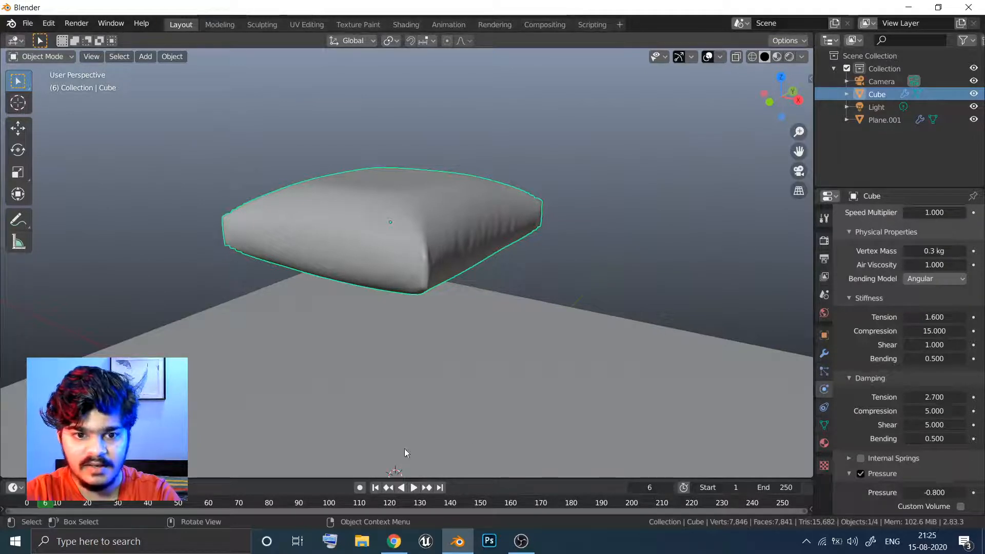
click(375, 487)
click(415, 488)
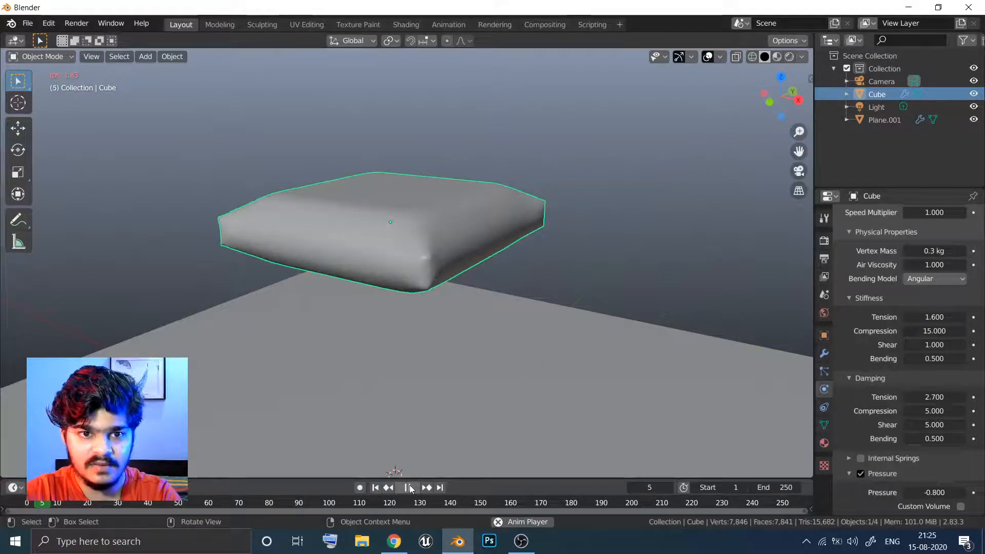
click(409, 487)
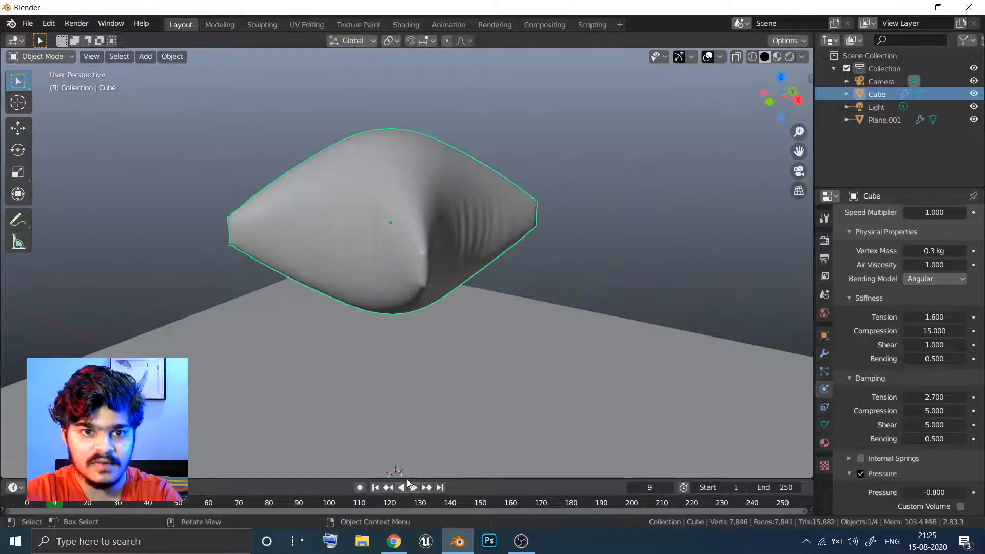
middle_drag(459, 280, 426, 322)
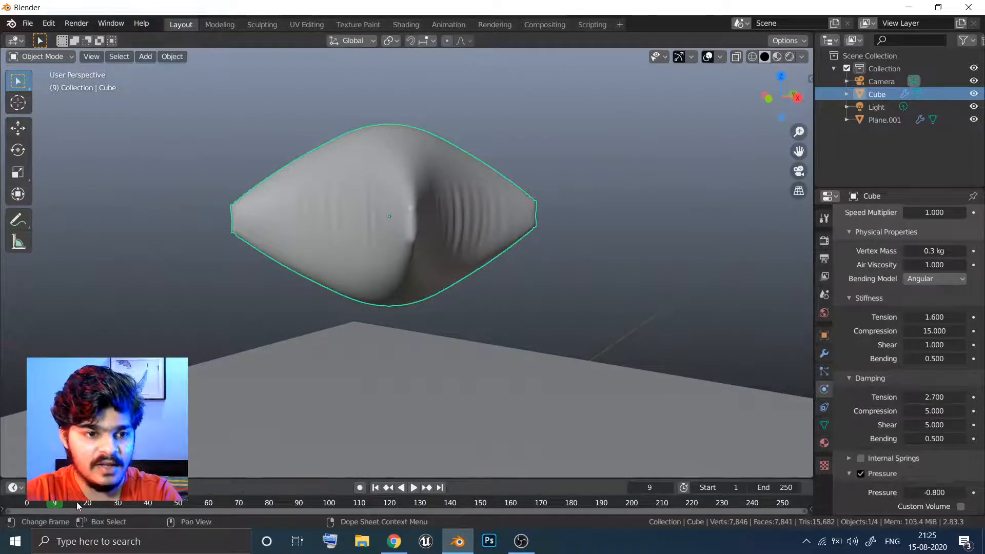
click(49, 506)
key(space)
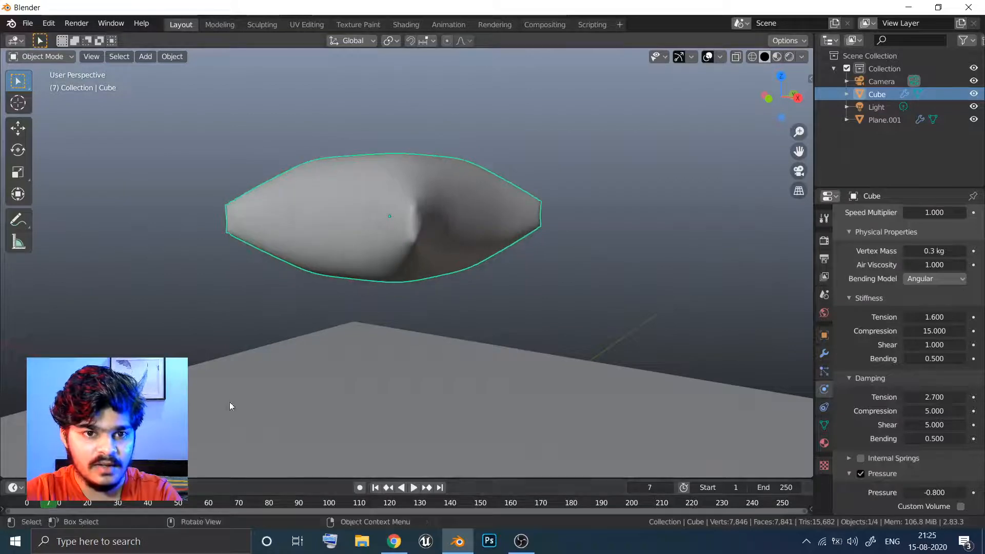
middle_drag(282, 381, 232, 398)
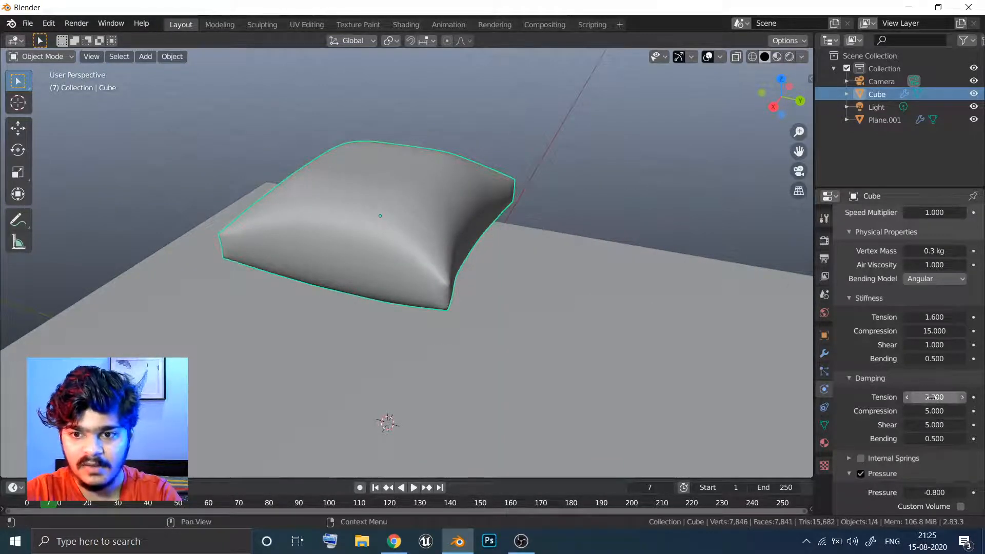
Set the cloth's Damping Tension to 9.700, Stiffness Tension to 55.900 and Stiffness Compression to 35.700, and replay the simulation from the first frame
drag(965, 396, 975, 396)
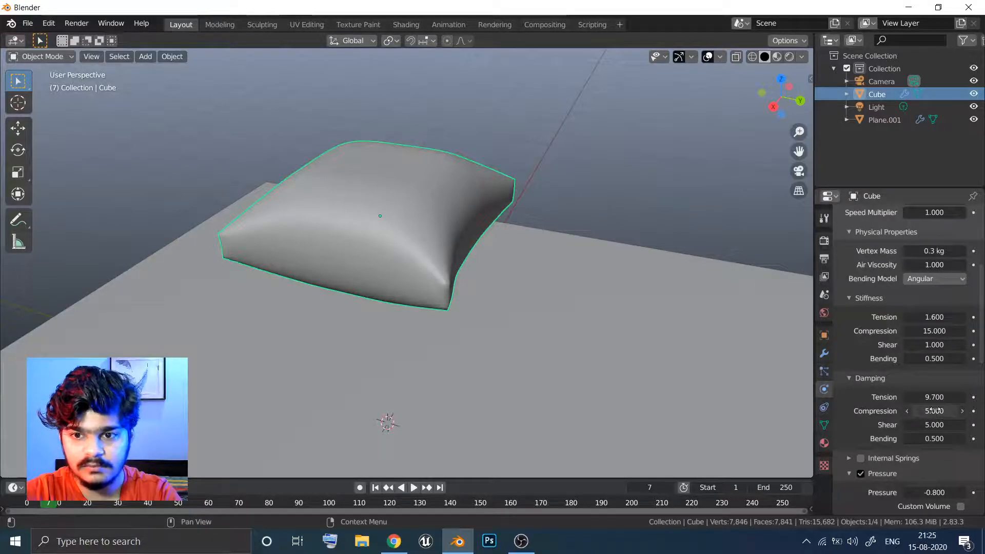
drag(935, 317, 944, 331)
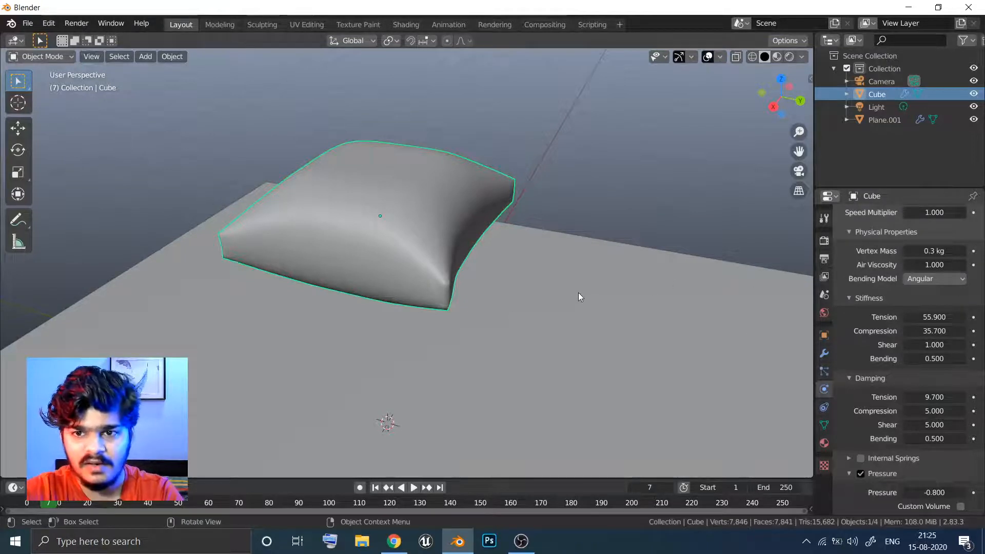
click(375, 487)
click(414, 488)
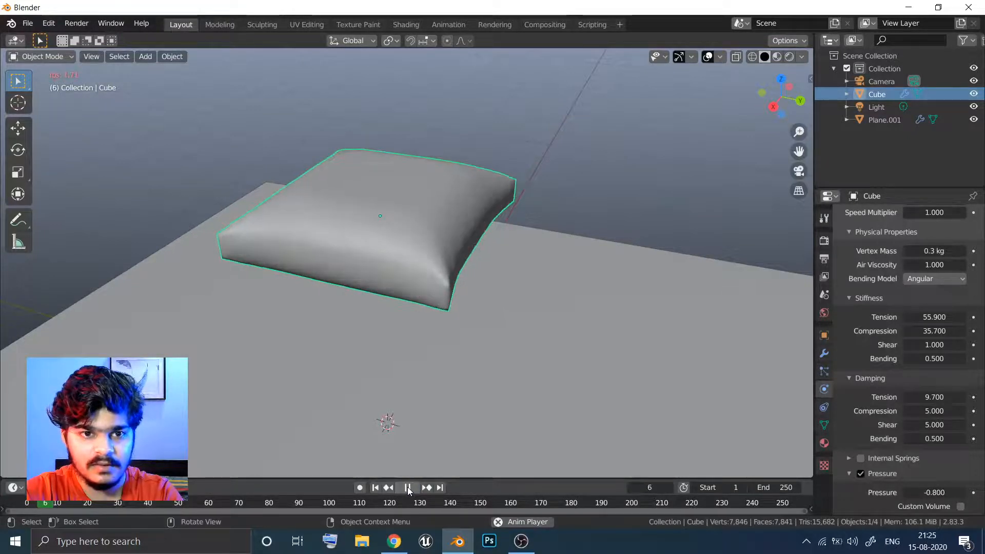
click(408, 486)
Park the timeline on frame 6 and inspect the pillow shape from the side and from above
middle_drag(446, 375, 380, 359)
drag(54, 500, 50, 499)
middle_drag(304, 323, 395, 303)
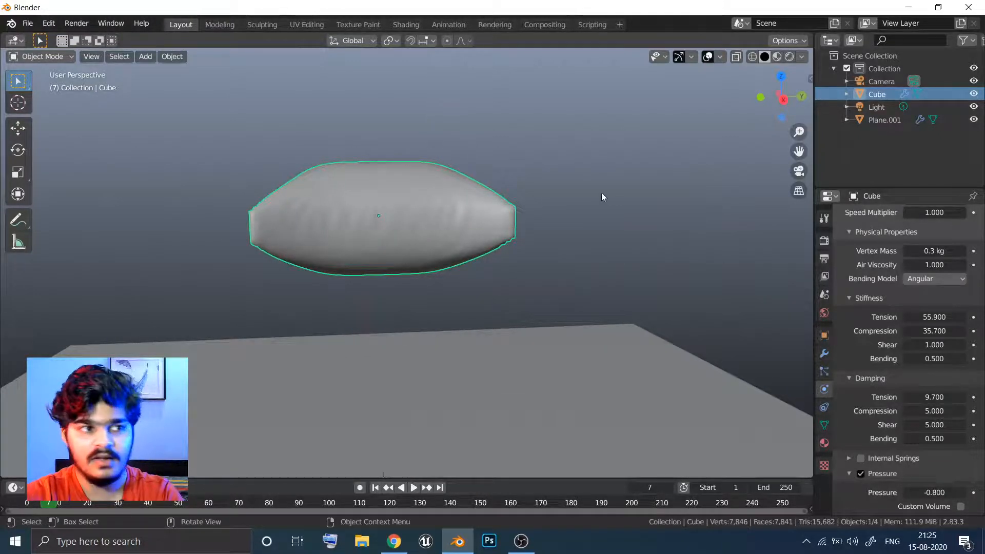
middle_drag(442, 220, 431, 269)
drag(51, 507, 45, 509)
middle_drag(212, 374, 207, 427)
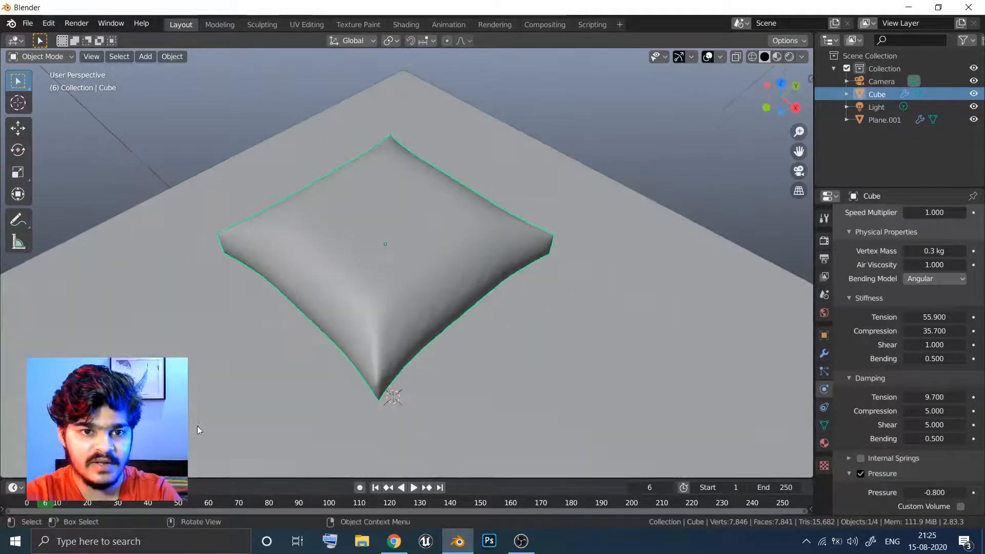
mouse_move(347, 325)
middle_down()
mouse_move(310, 351)
mouse_move(328, 328)
middle_up()
Select the ground plane instead of the pillow and view the pillow's side profile without its selection outline
click(394, 219)
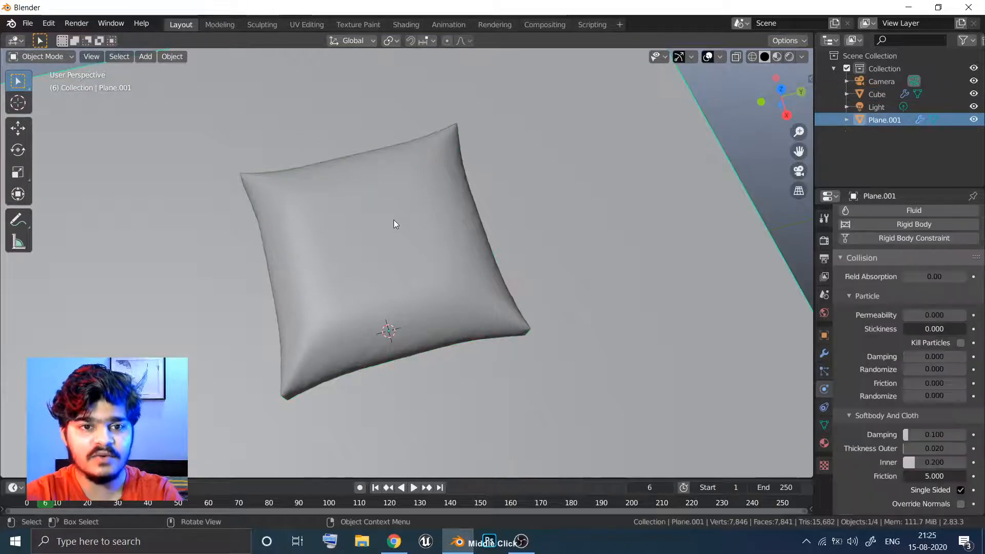
scroll(423, 170, down, 5)
middle_drag(392, 223, 314, 207)
scroll(417, 212, up, 4)
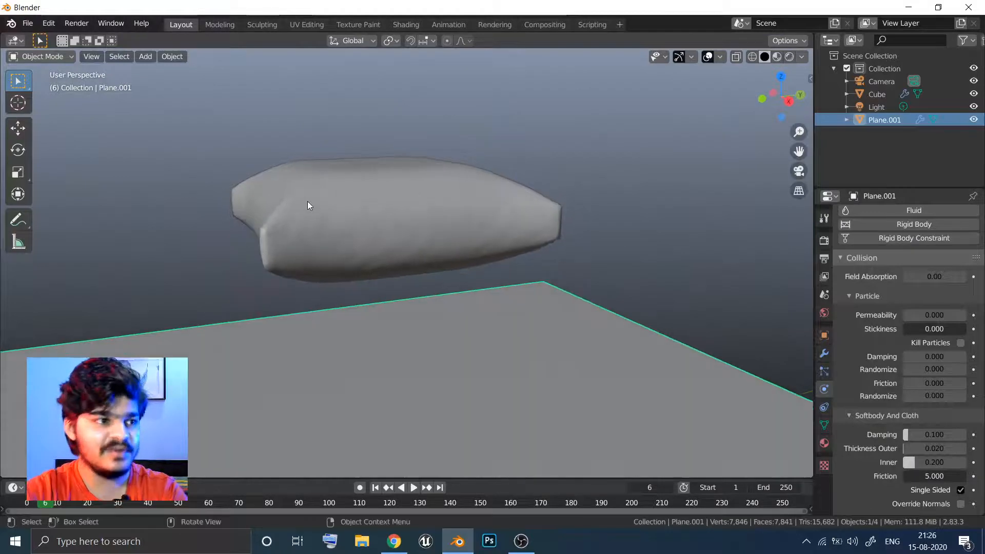